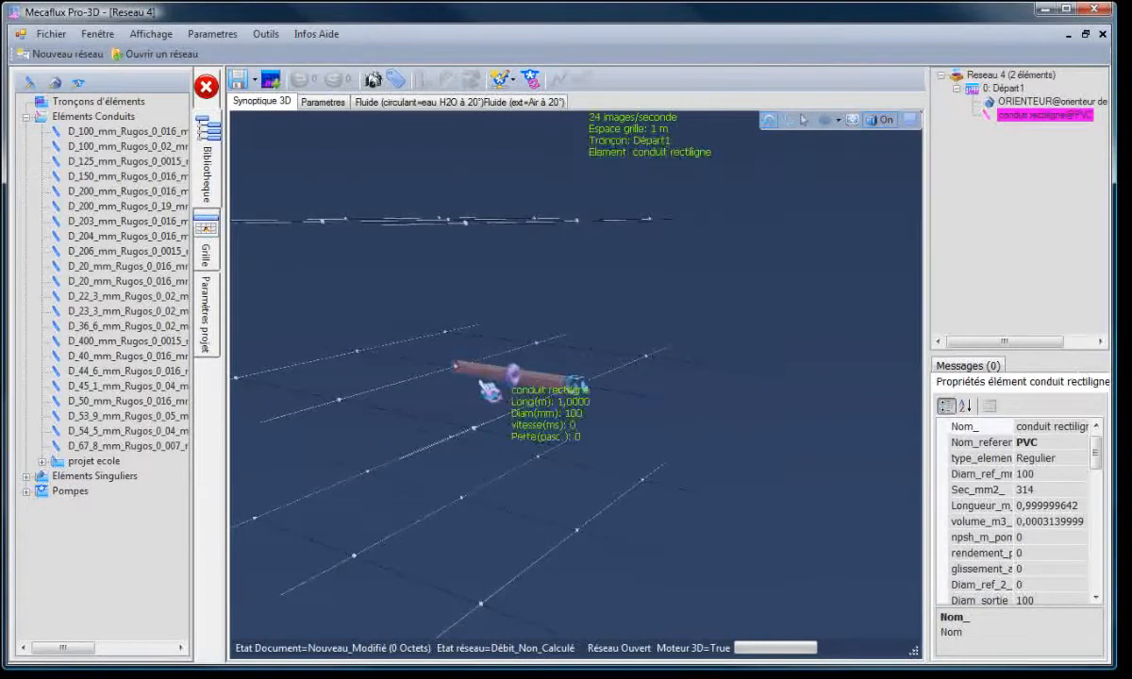
Step: Insert a 100 mm diaphragm from the singular elements library at the free end of the straight PVC conduit
left_click(26, 117)
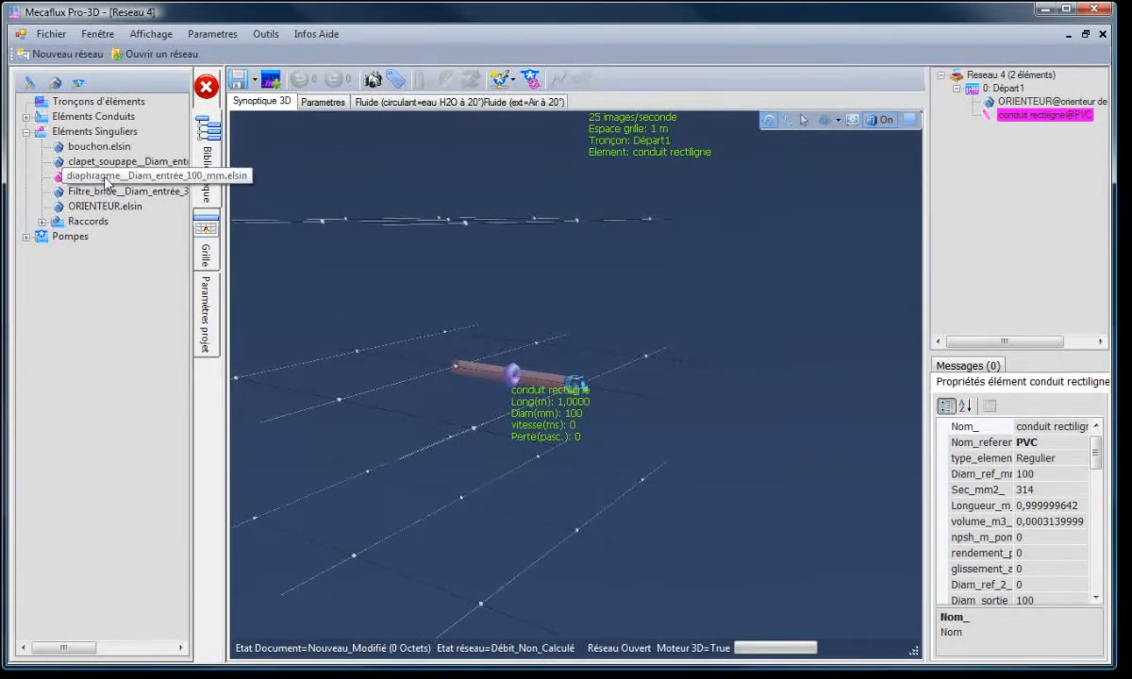
left_click_drag(104, 191, 284, 253)
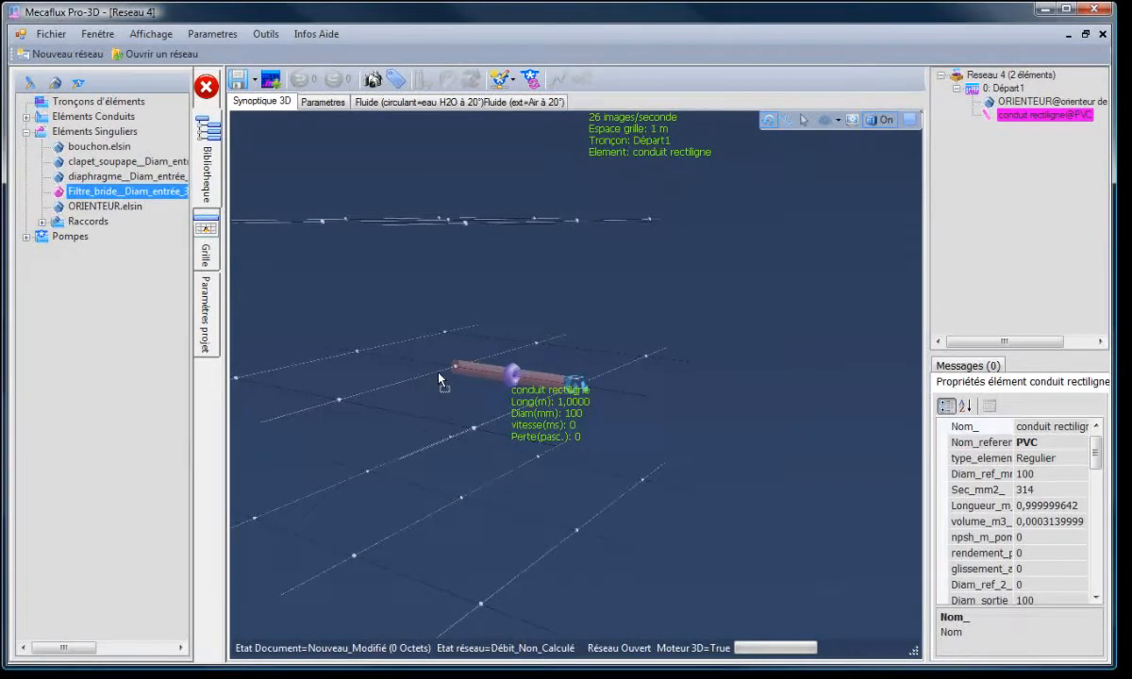
left_click_drag(439, 379, 439, 379)
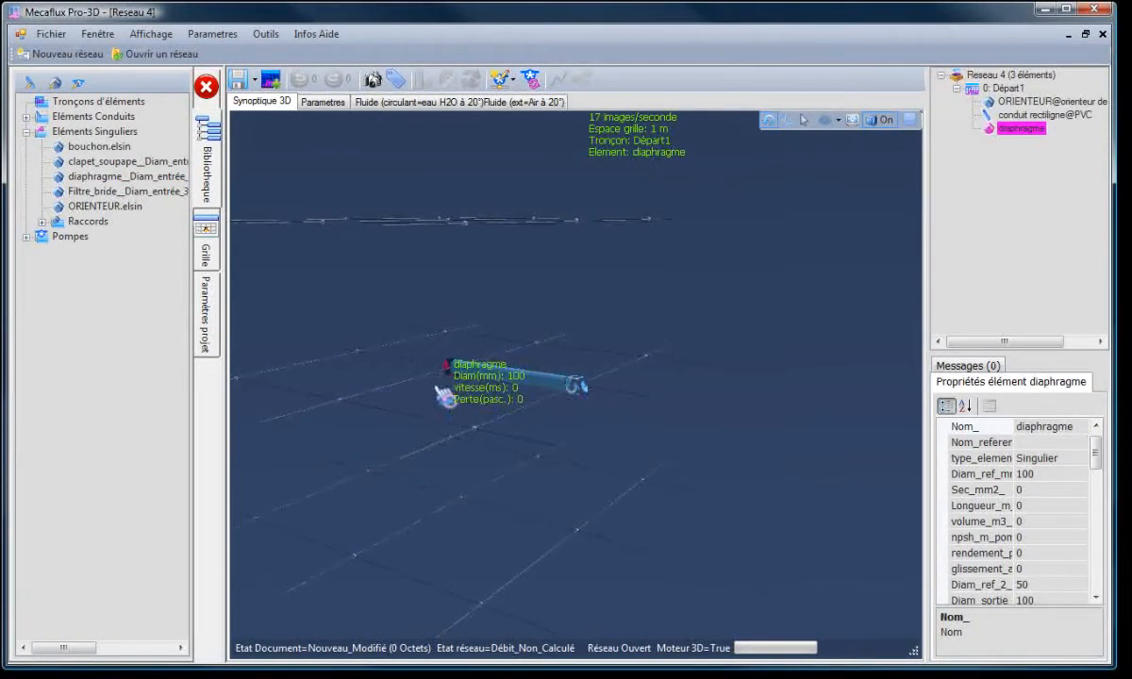
Step: Examine the network's elements one by one, selecting the conduit, diaphragm and ORIENTEUR and centring the view on them
left_click(449, 347)
scroll(435, 373, "up", 6)
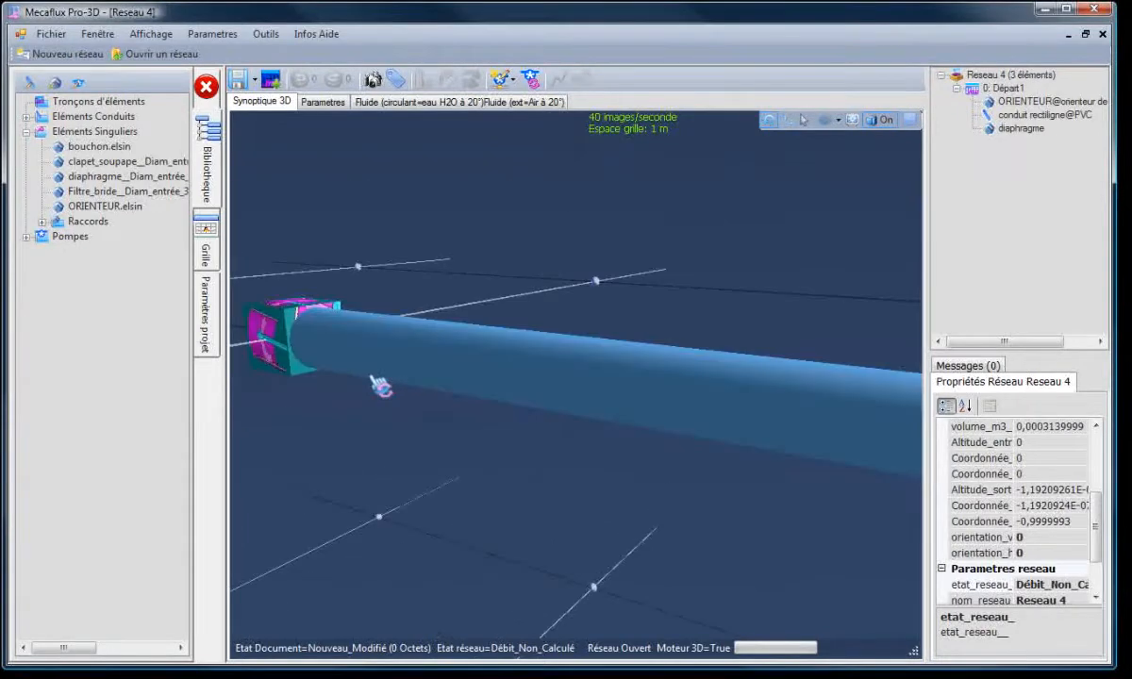
scroll(381, 387, "down", 5)
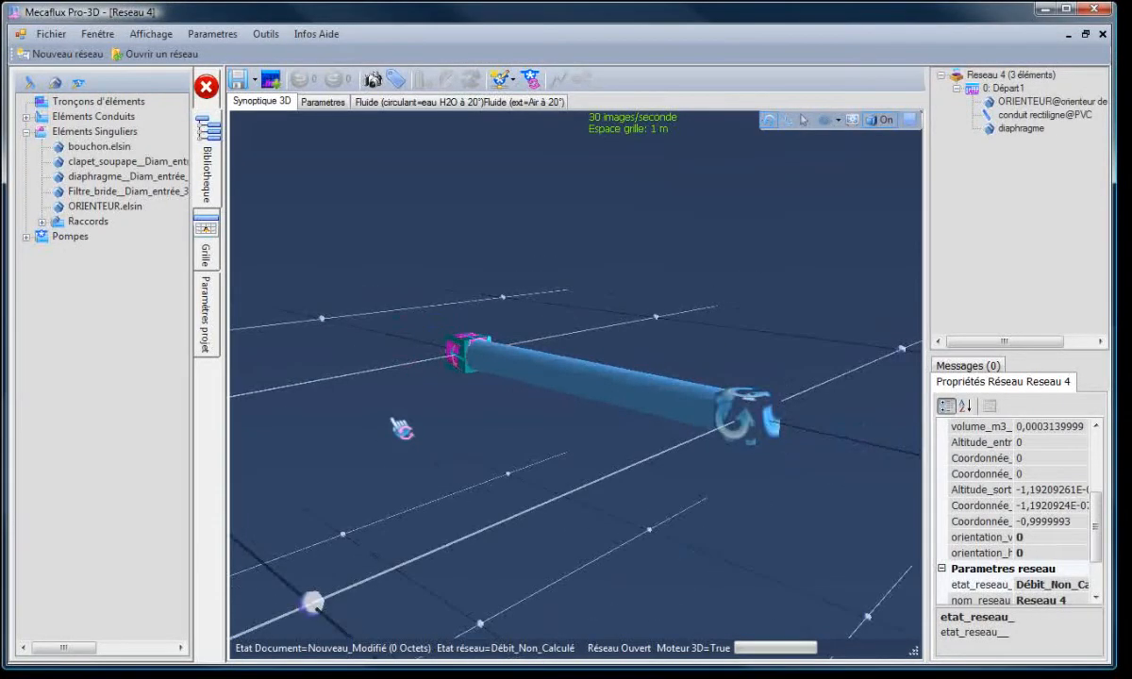
left_click(1011, 115)
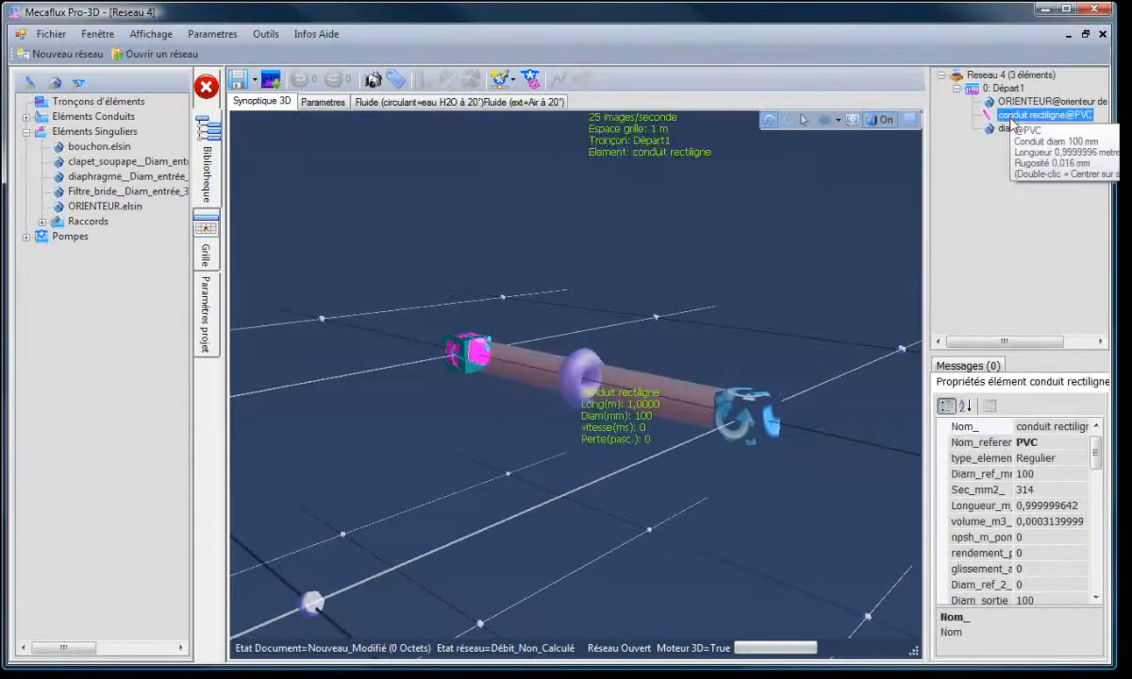
left_click(1007, 130)
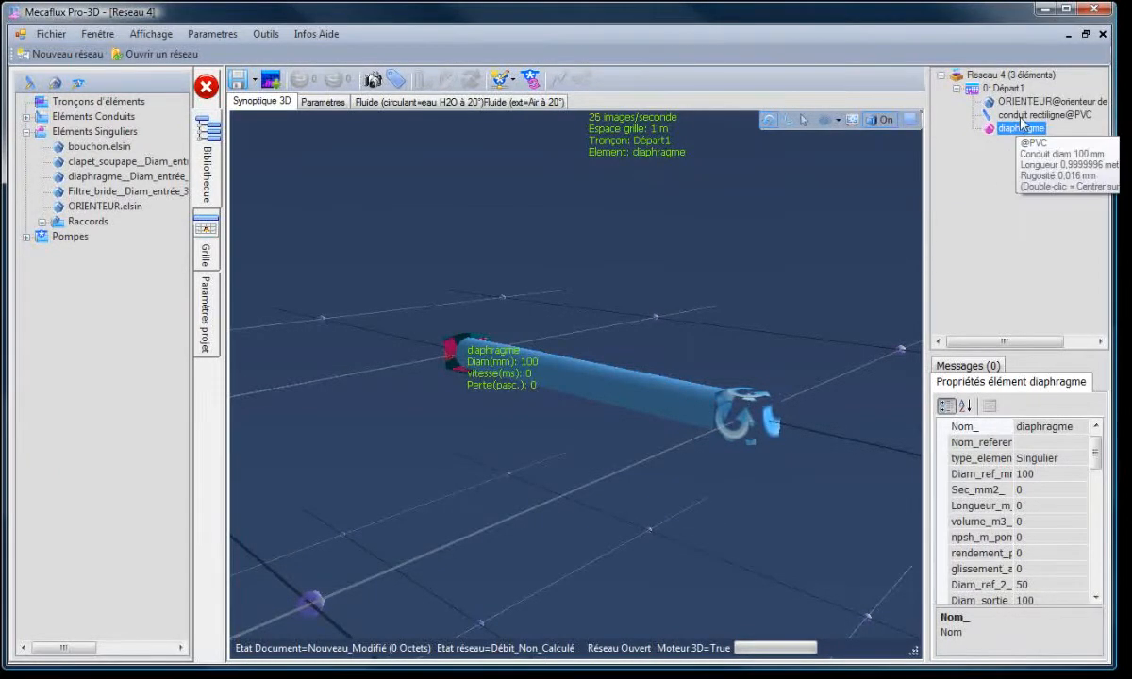
left_click(1022, 117)
double_click(1023, 117)
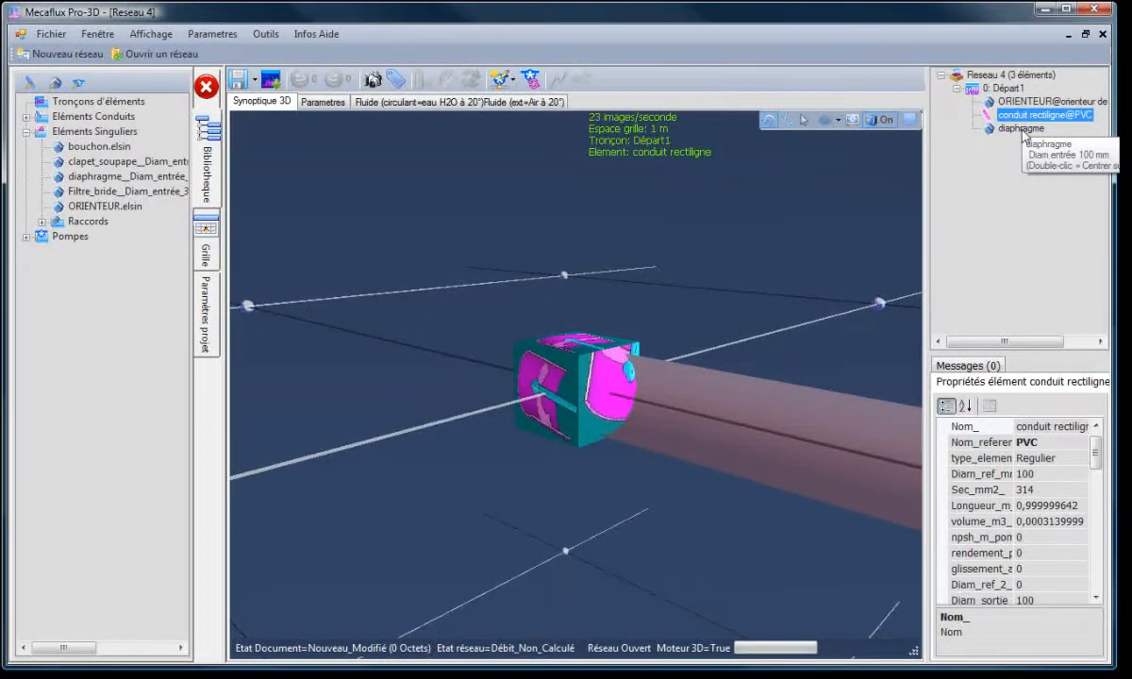
left_click(1024, 130)
left_click(1033, 102)
double_click(1035, 103)
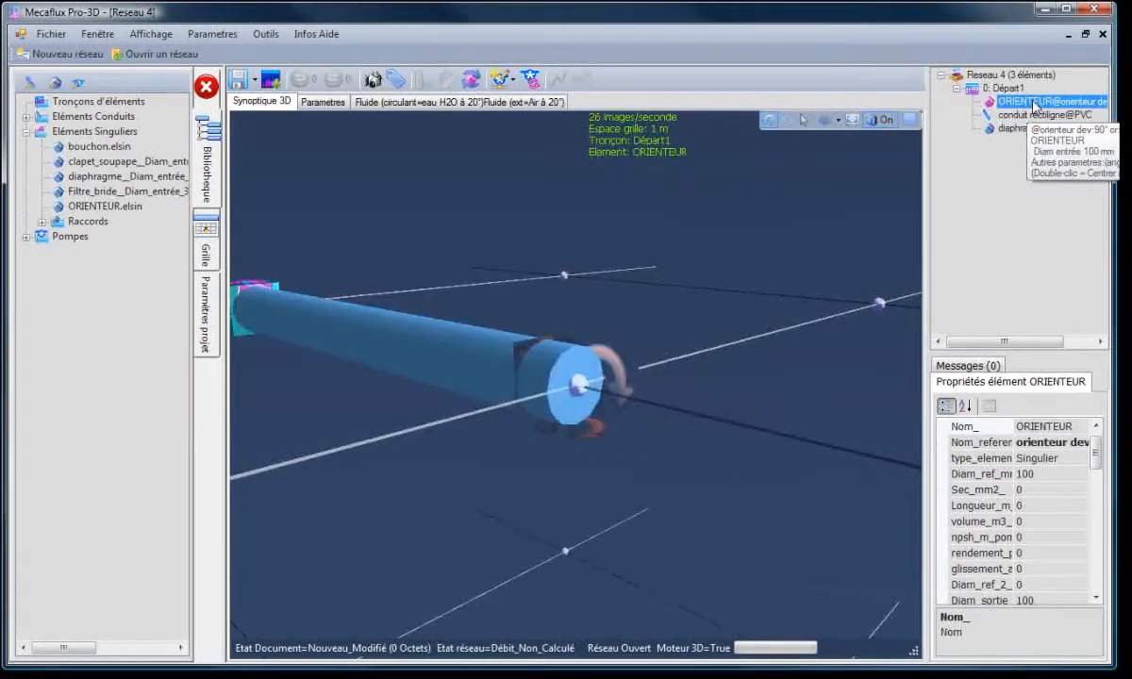
Step: Delete the diaphragm from the end of the straight conduit
left_click_drag(888, 417, 844, 453)
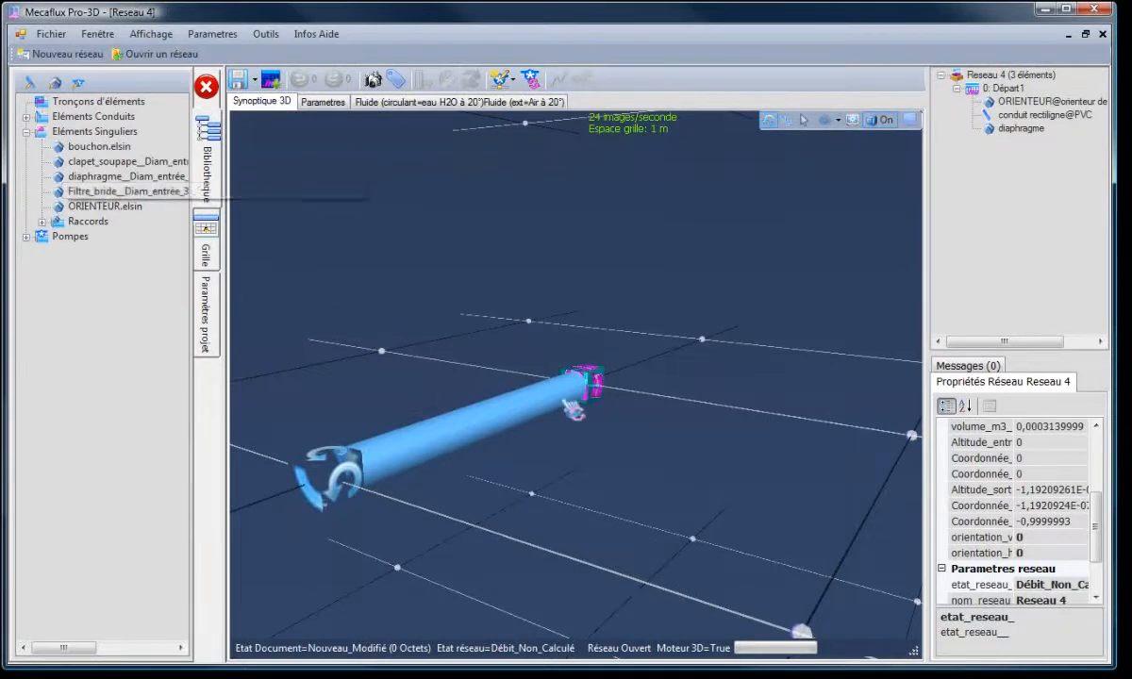
left_click(605, 398)
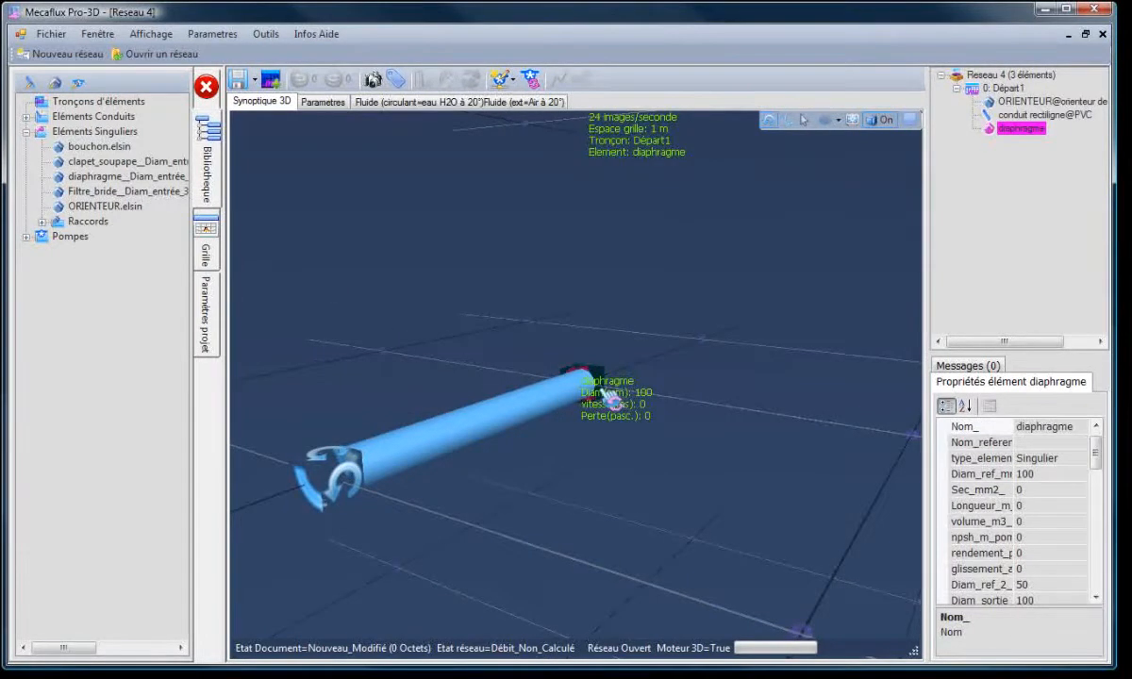
key("Delete")
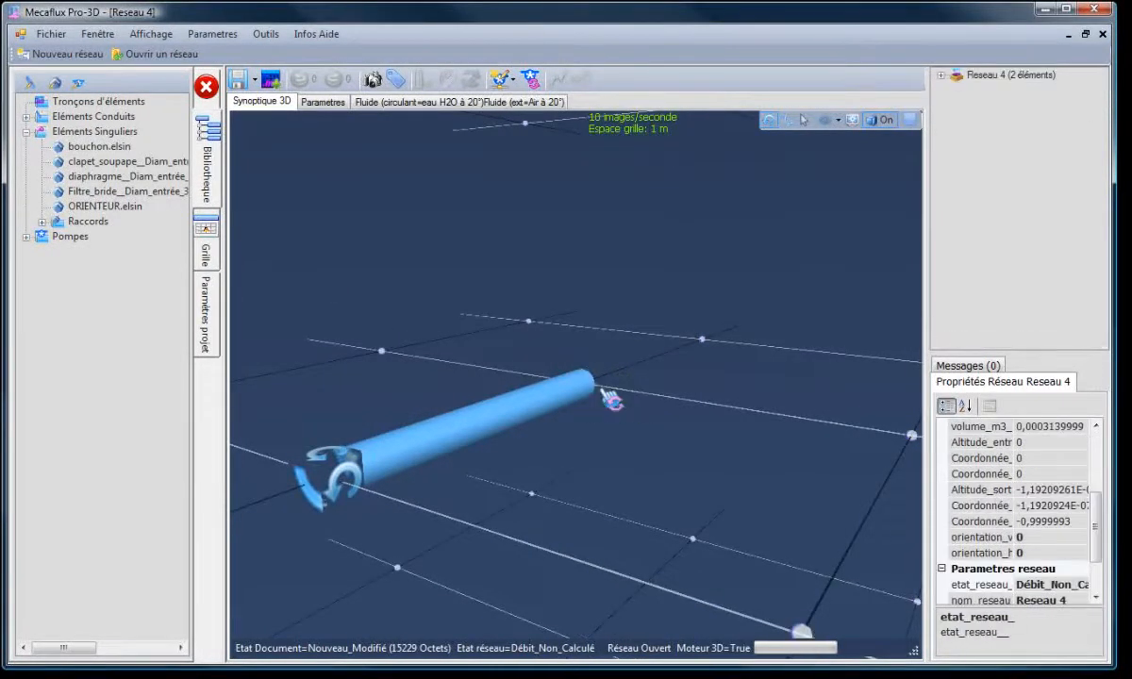
Step: Open the diameter-change settings for creating a diverging cone after the straight PVC conduit
left_click_drag(606, 458, 584, 479)
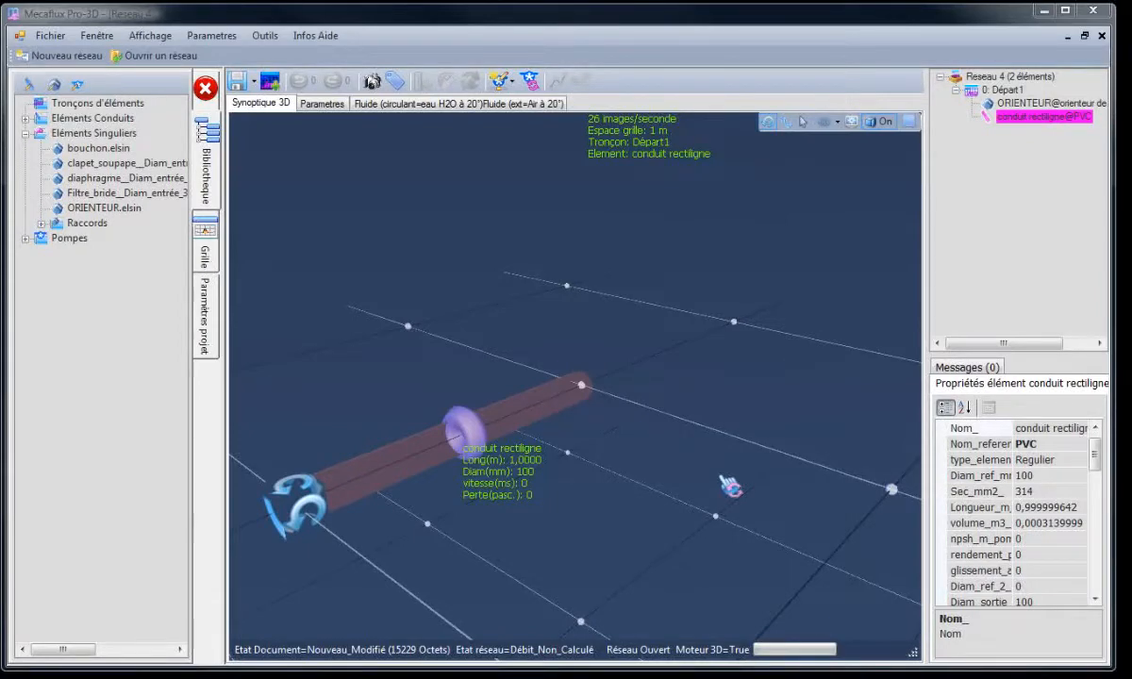
left_click_drag(729, 487, 669, 497)
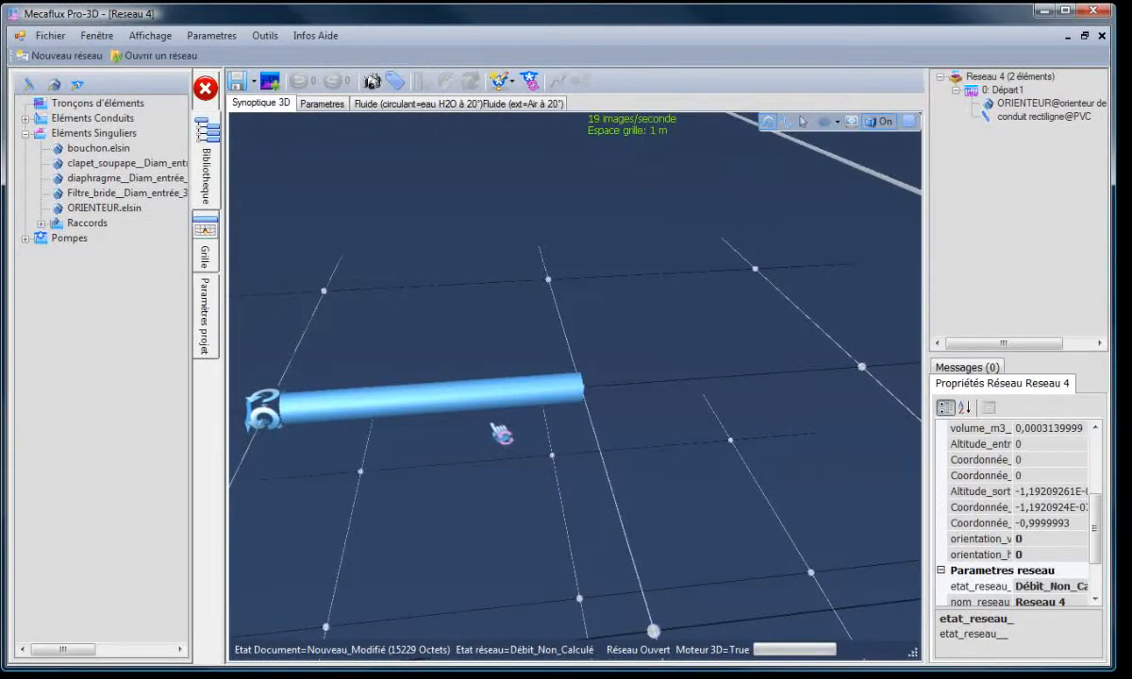
left_click(544, 401)
right_click(543, 401)
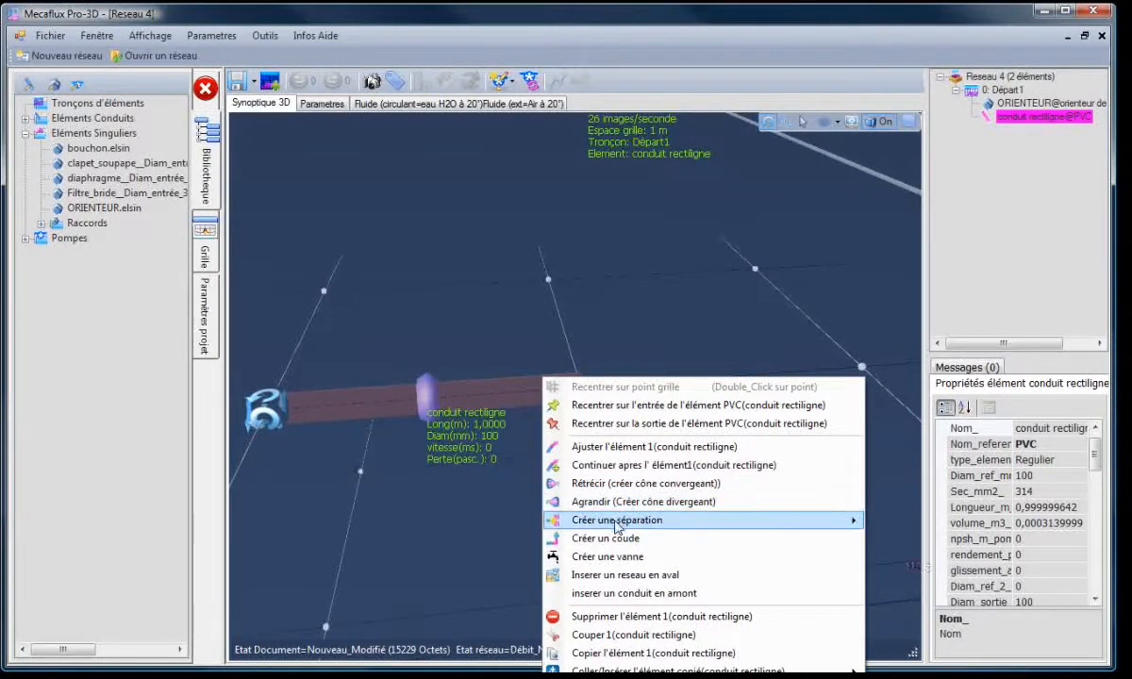
mouse_move(650, 520)
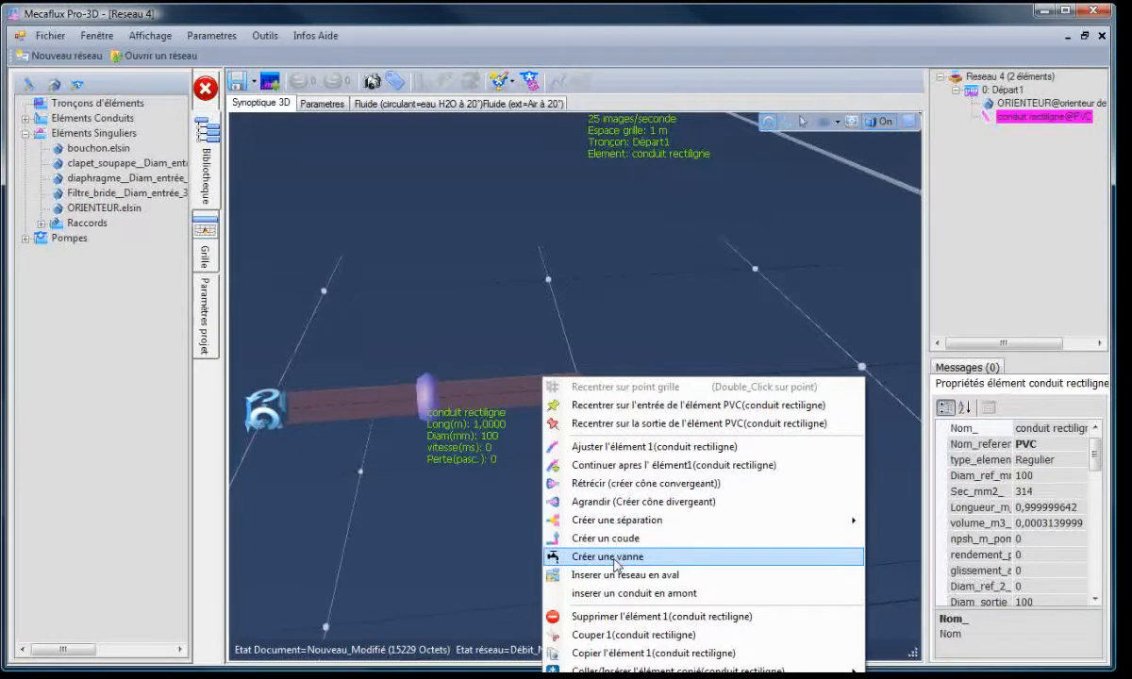
left_click(598, 509)
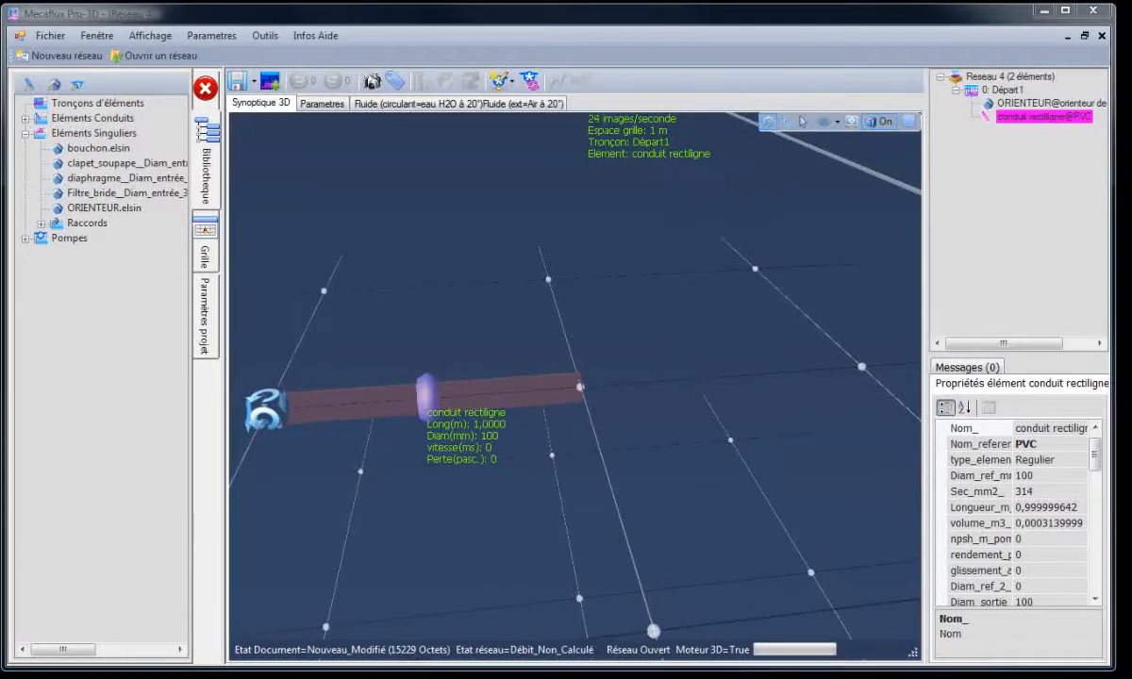
left_click_drag(5, 52, 730, 71)
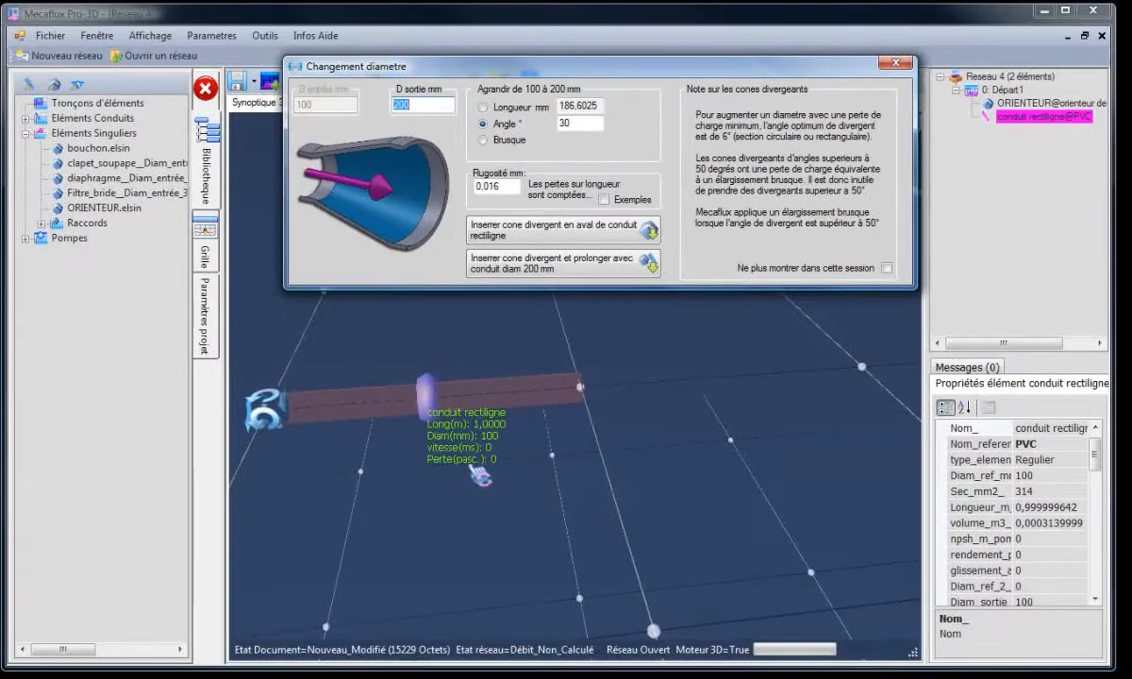
Step: Set the cone's outlet diameter to 300 mm and its angle to 10°
left_click(427, 105)
double_click(411, 104)
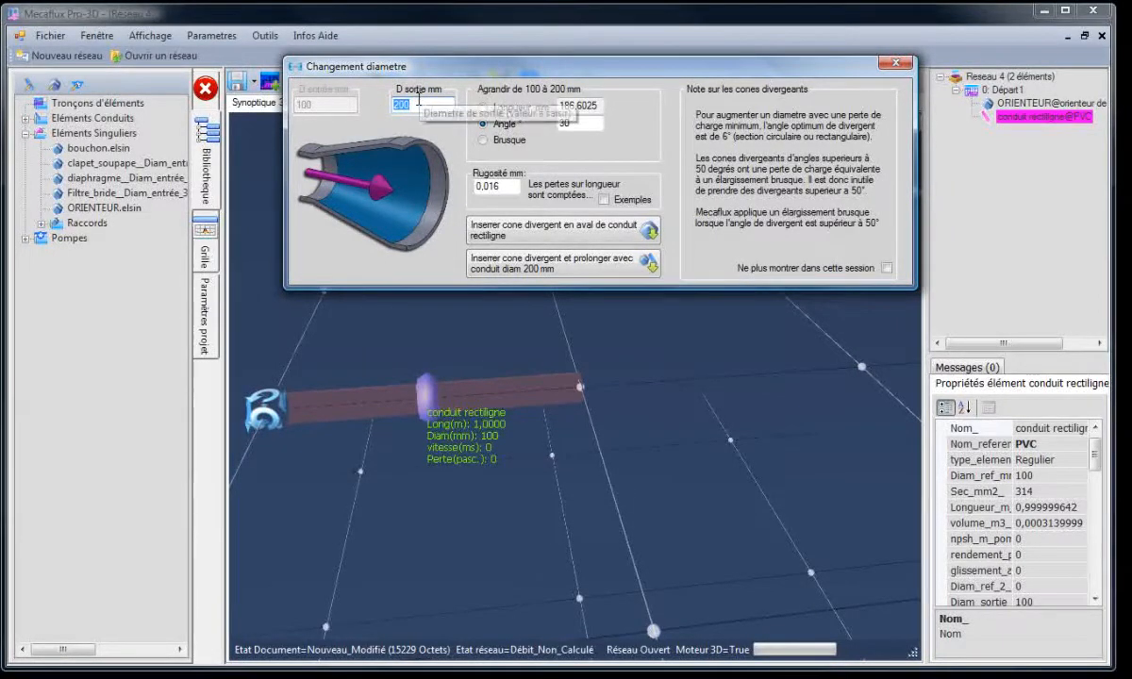
left_click_drag(468, 64, 464, 79)
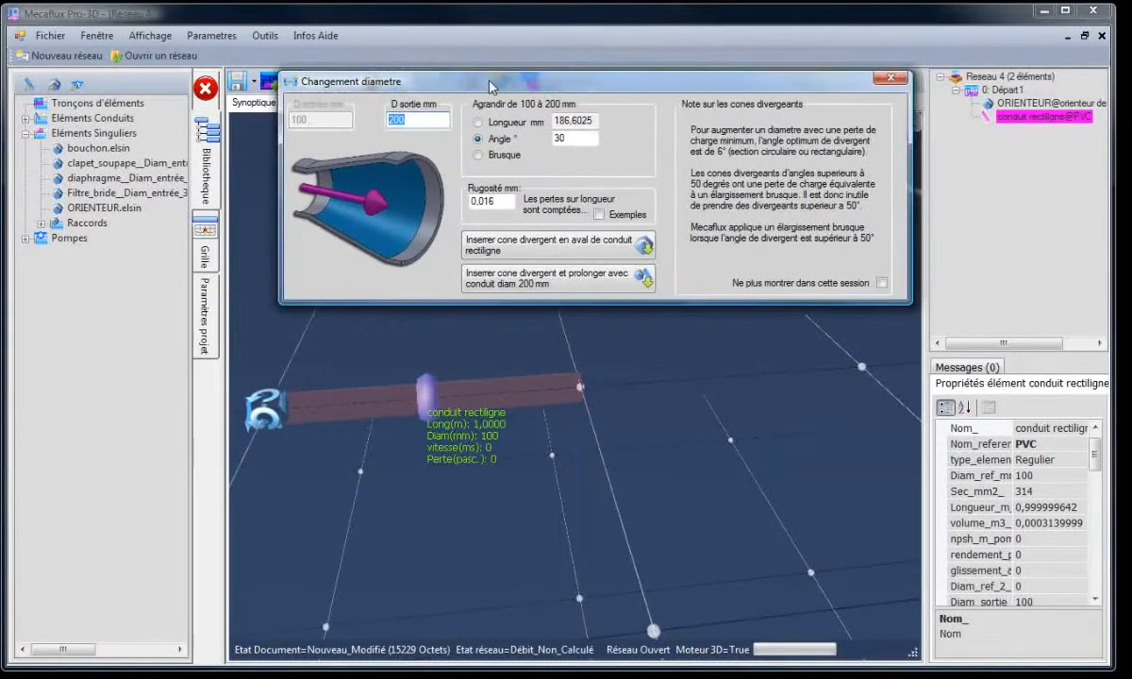
left_click_drag(395, 121, 382, 124)
type("3")
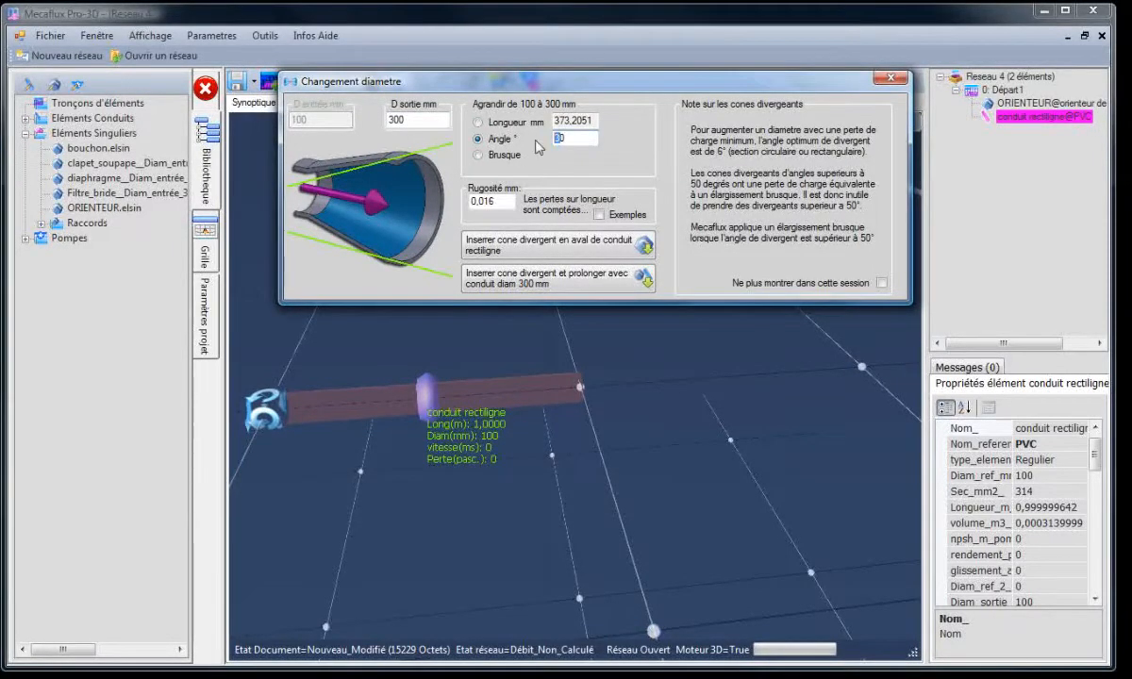
type("1")
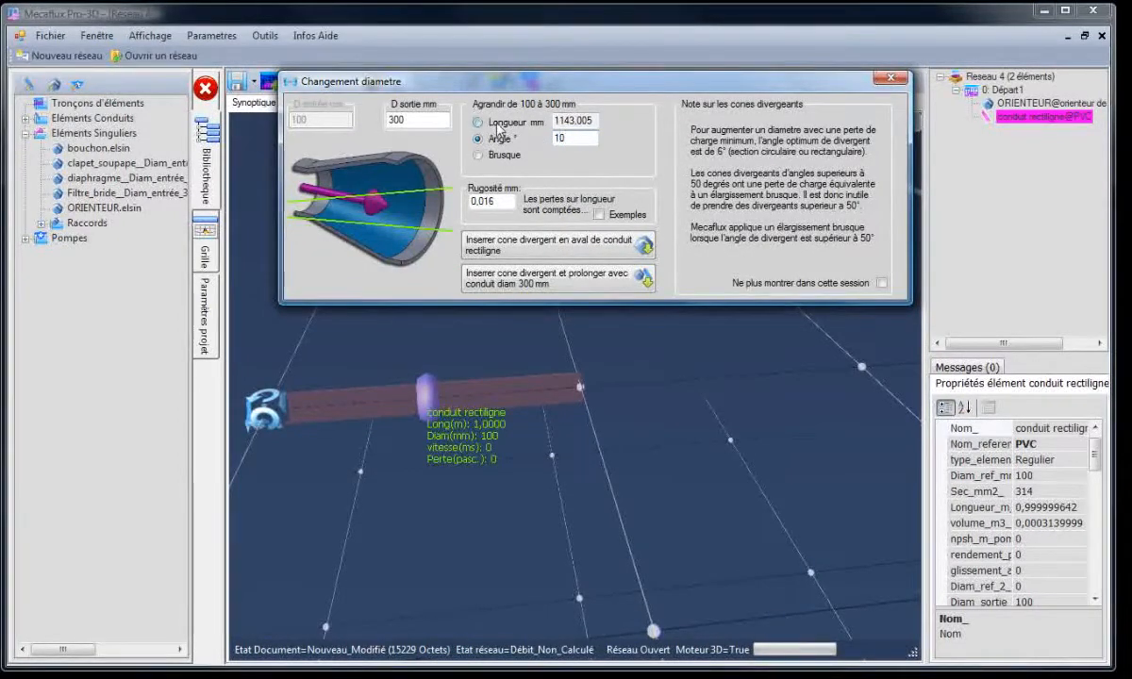
Step: Define the cone by a length of 1000 mm, and switch it to an abrupt (Brusque) enlargement
left_click(507, 123)
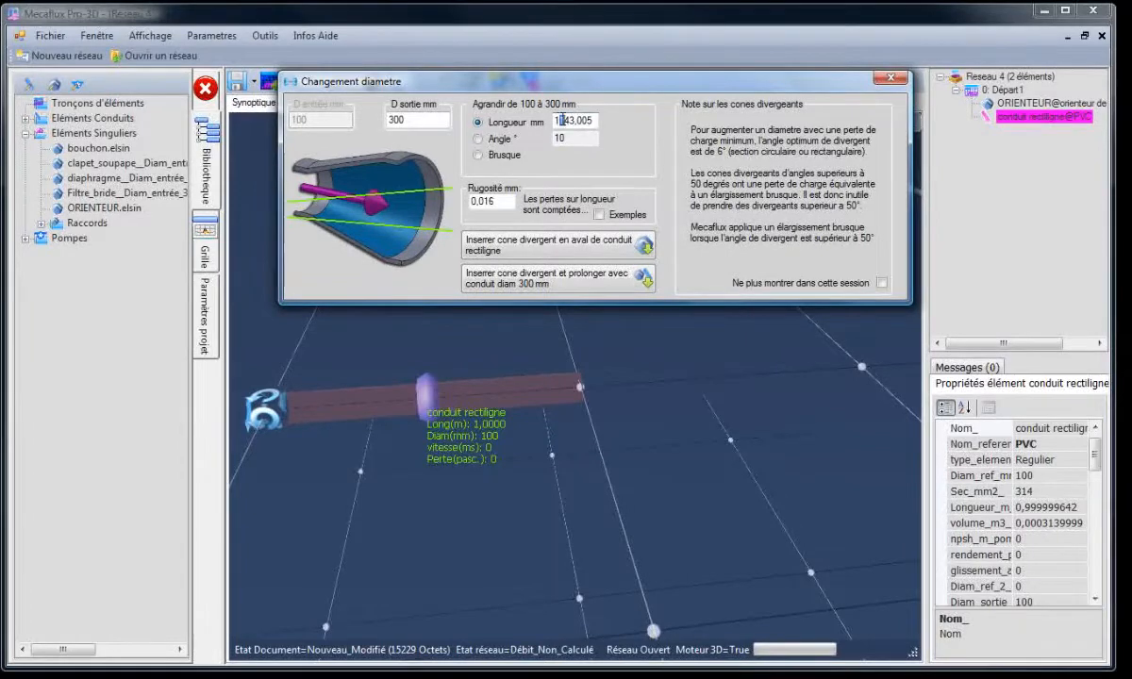
left_click_drag(558, 120, 615, 119)
type("000")
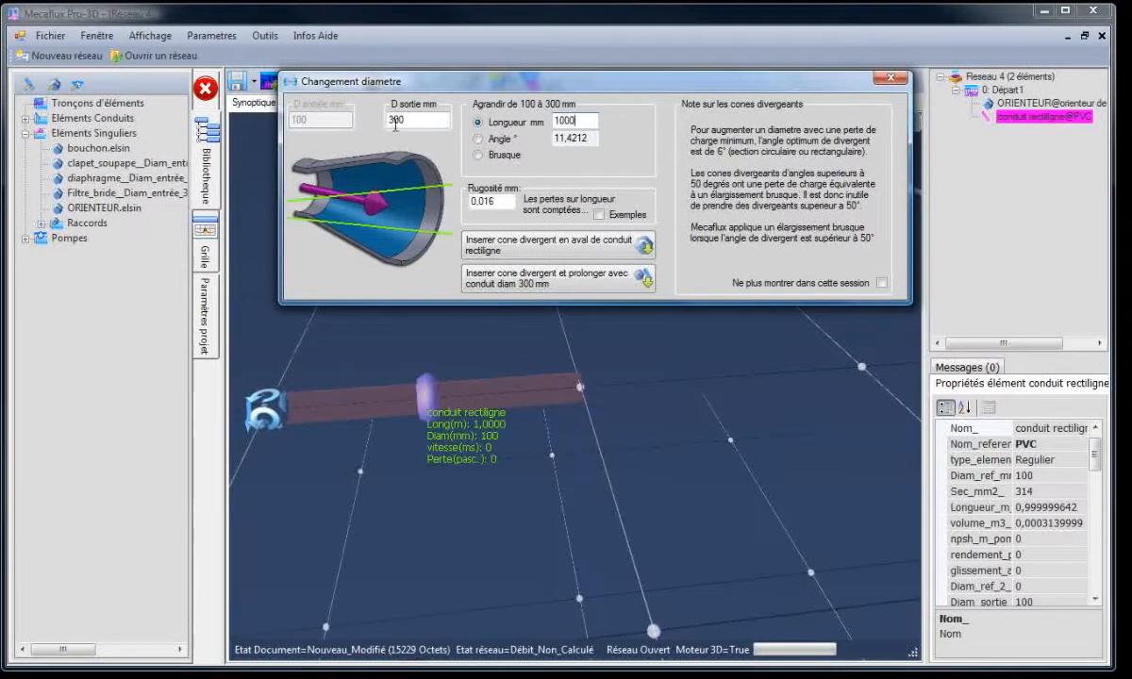
left_click(477, 154)
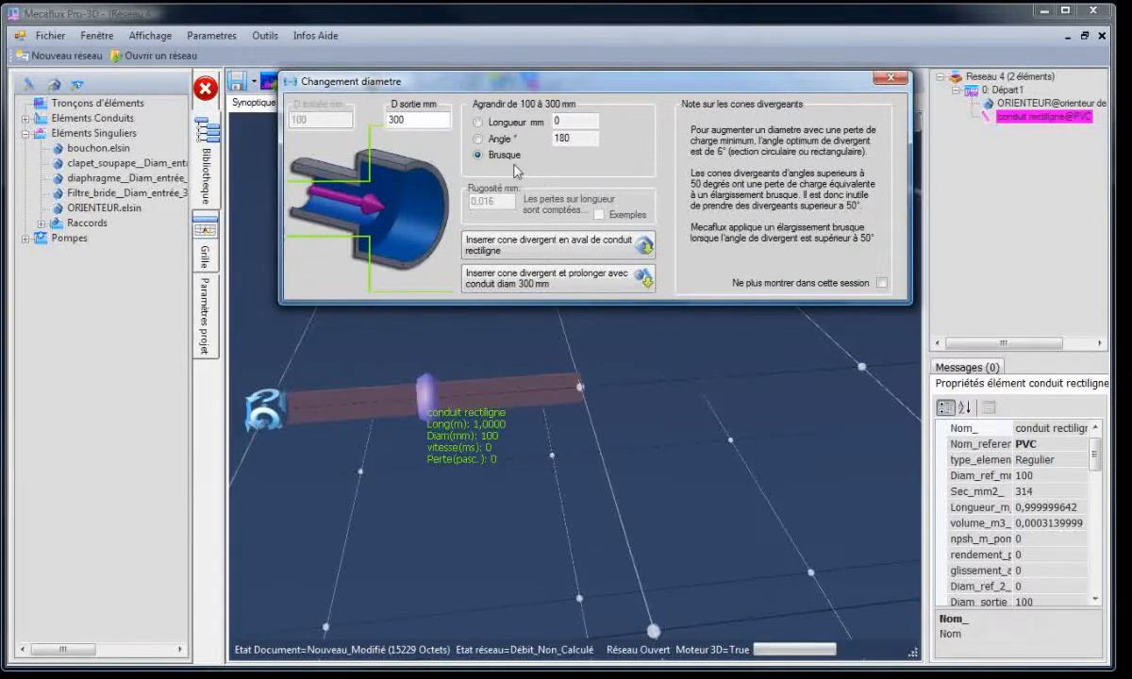
Step: Set the outlet diameter to 50 mm and define the cone by an angle of 10°
left_click_drag(444, 91, 361, 141)
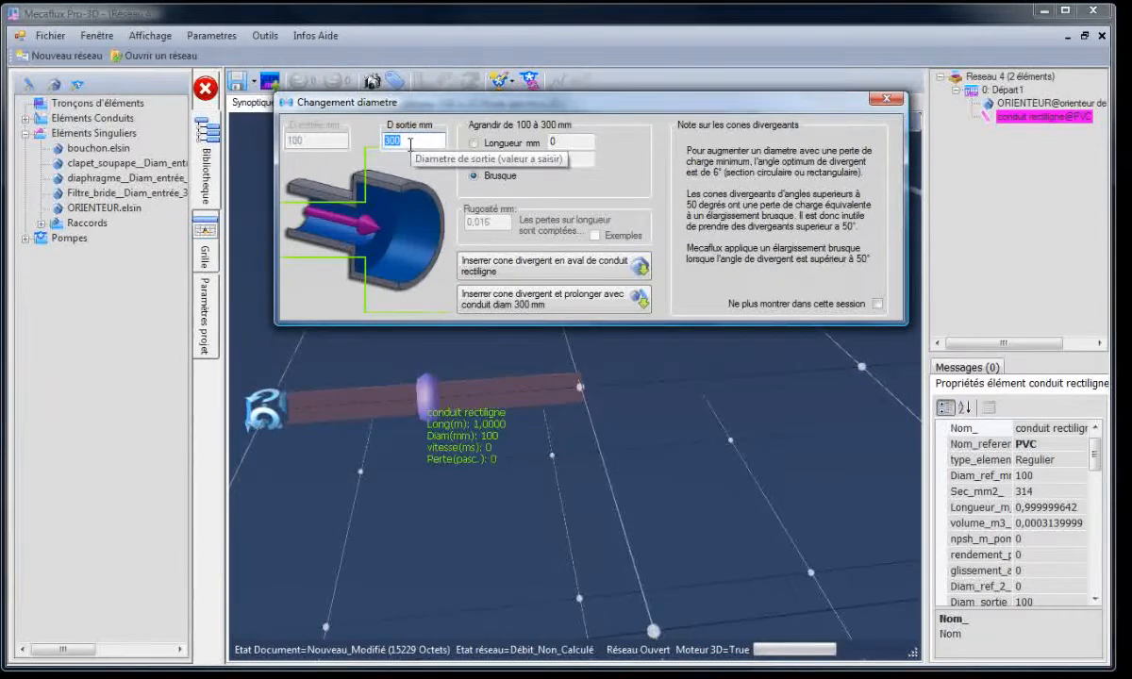
type("50")
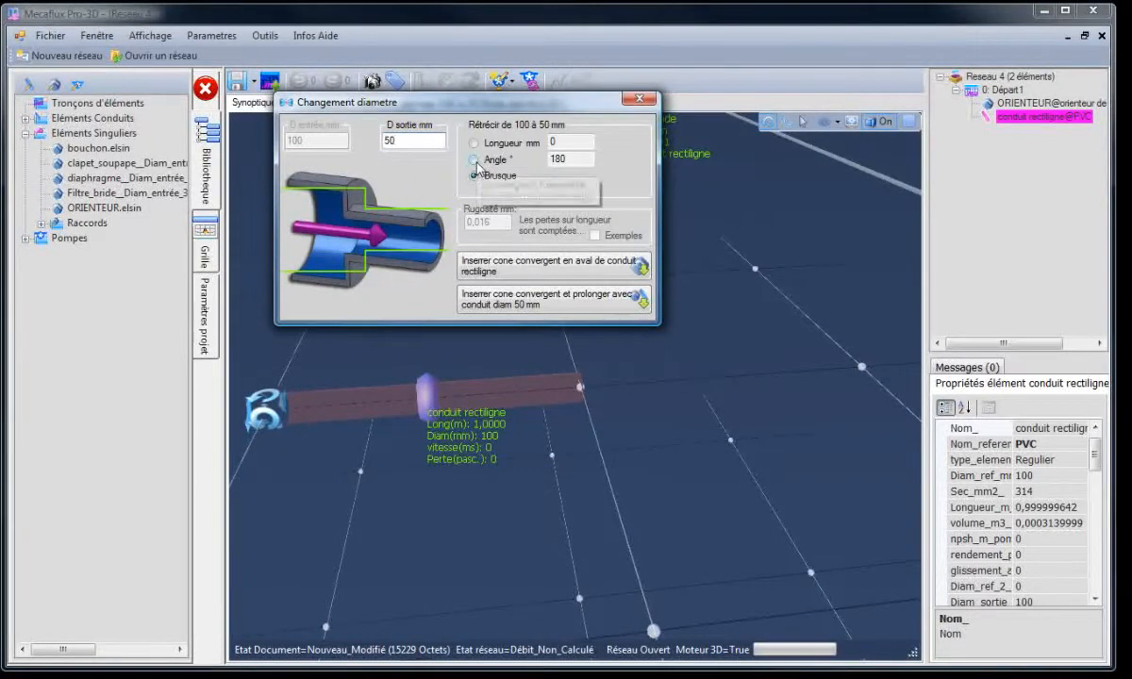
left_click(475, 160)
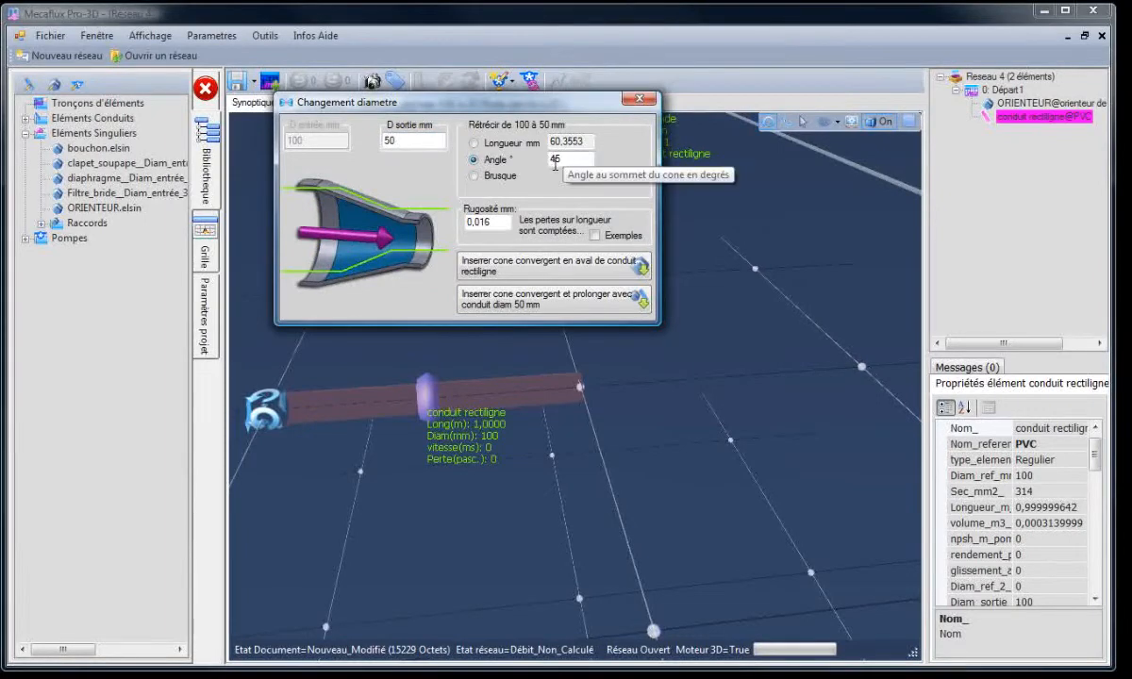
left_click_drag(557, 158, 528, 162)
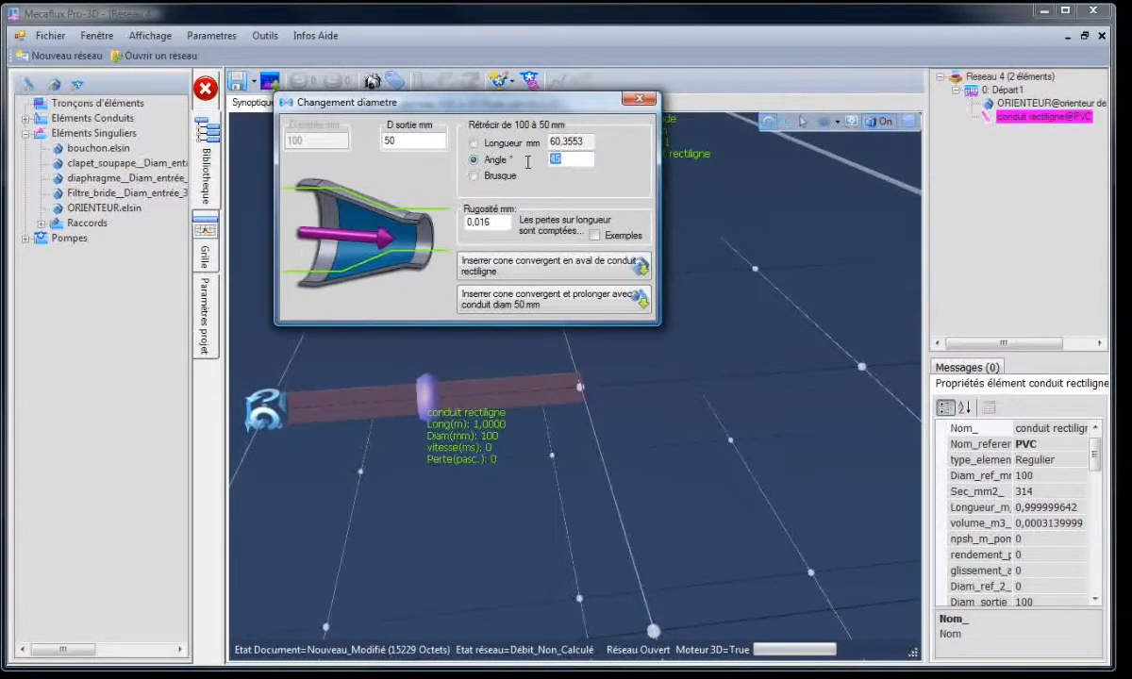
type("10")
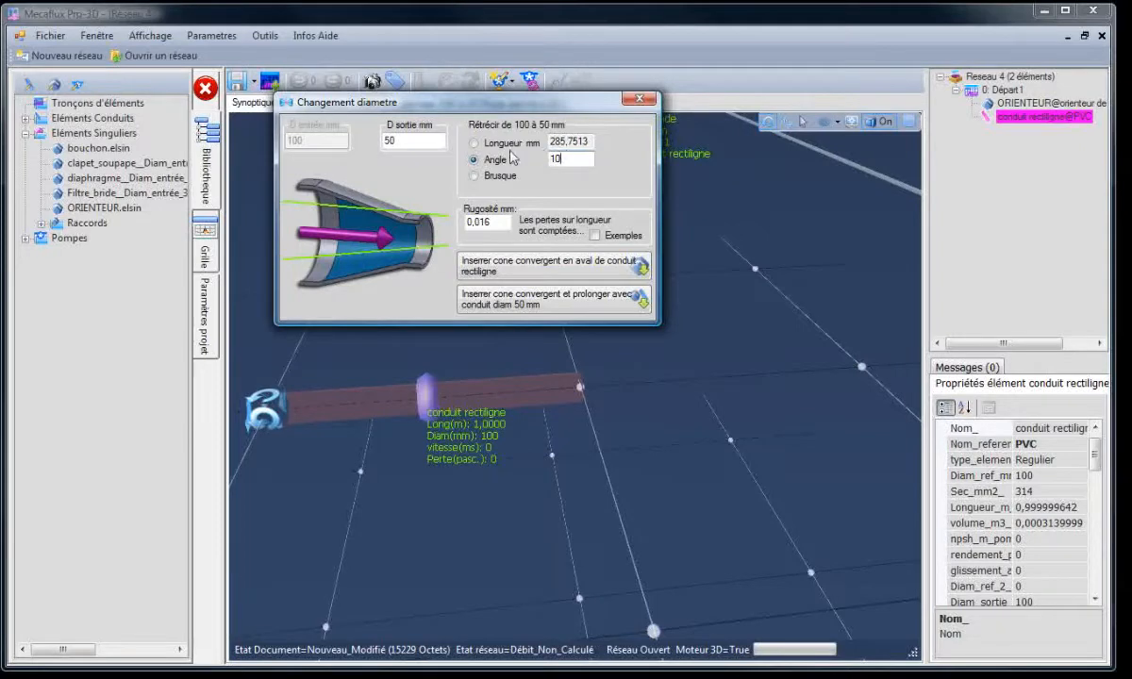
Step: Set the cone's outlet diameter to 200 mm
left_click_drag(478, 110, 382, 95)
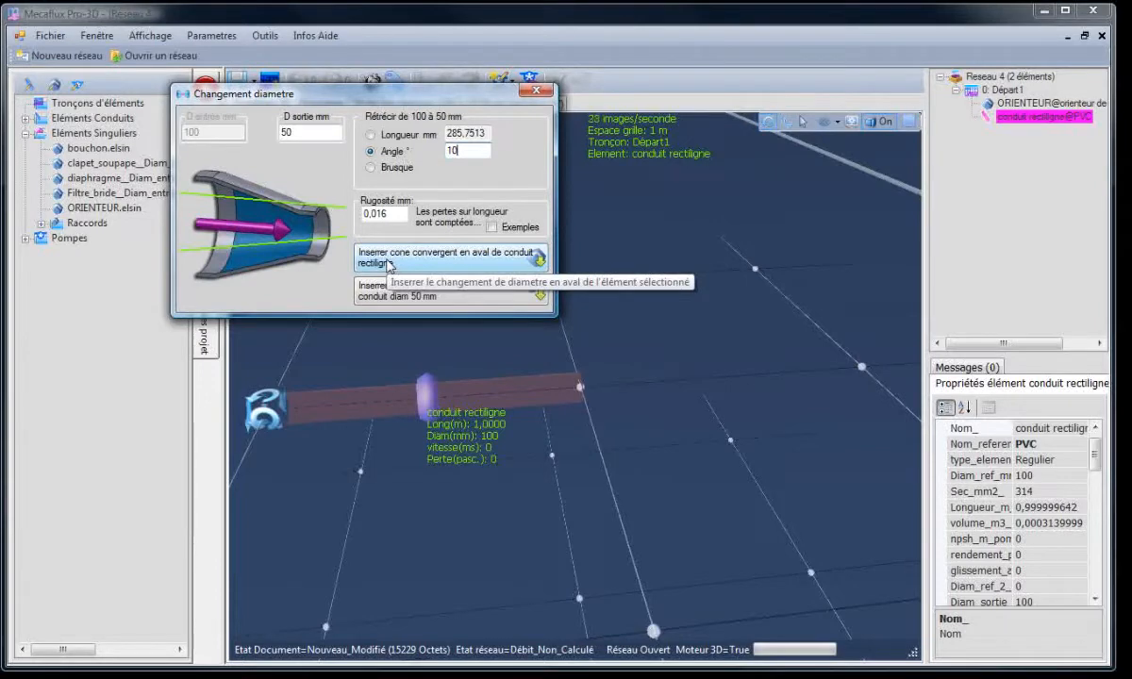
left_click_drag(308, 131, 260, 132)
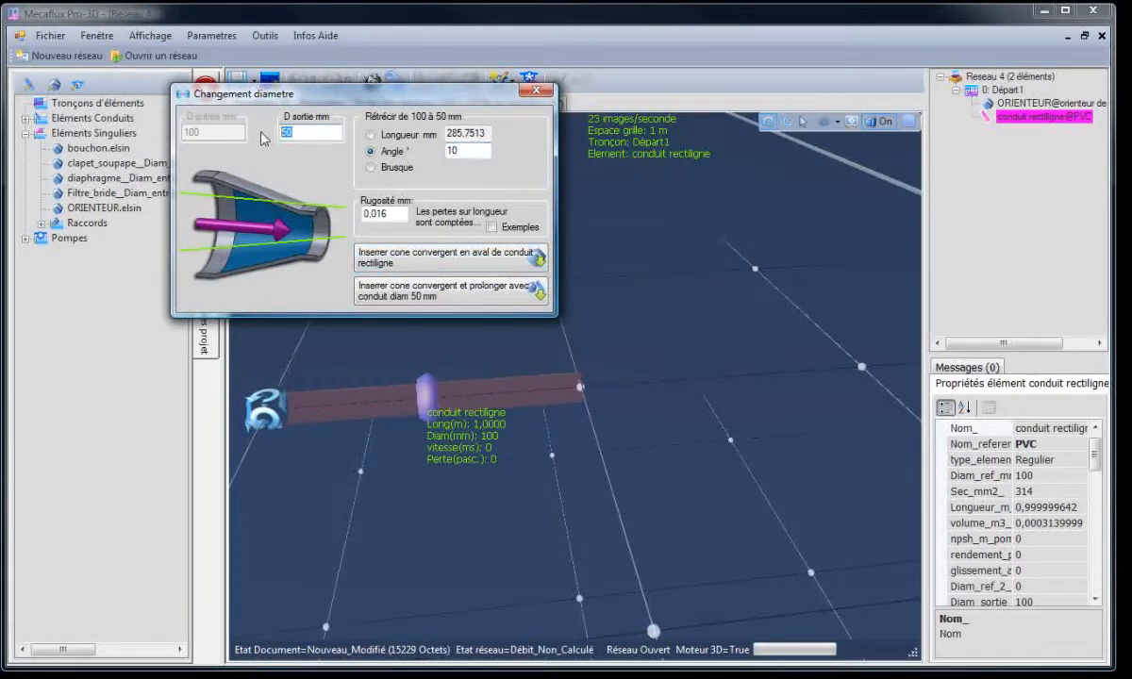
type("200")
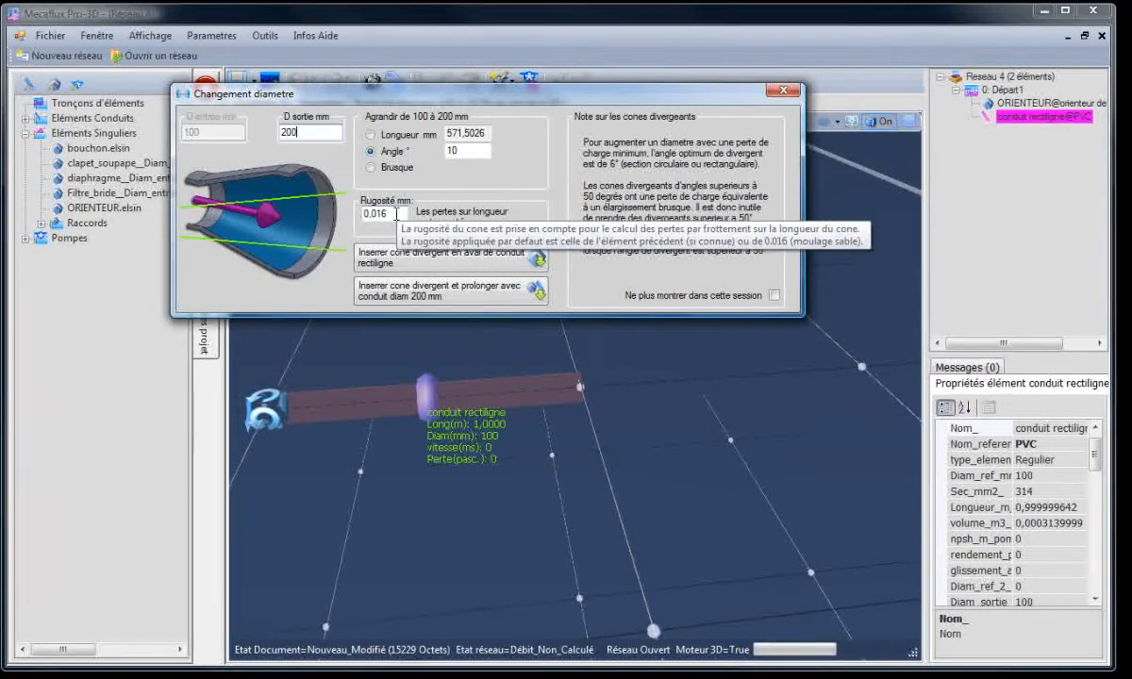
Step: Browse the example surface roughness values offered for the cone, and hide the examples again
left_click(490, 227)
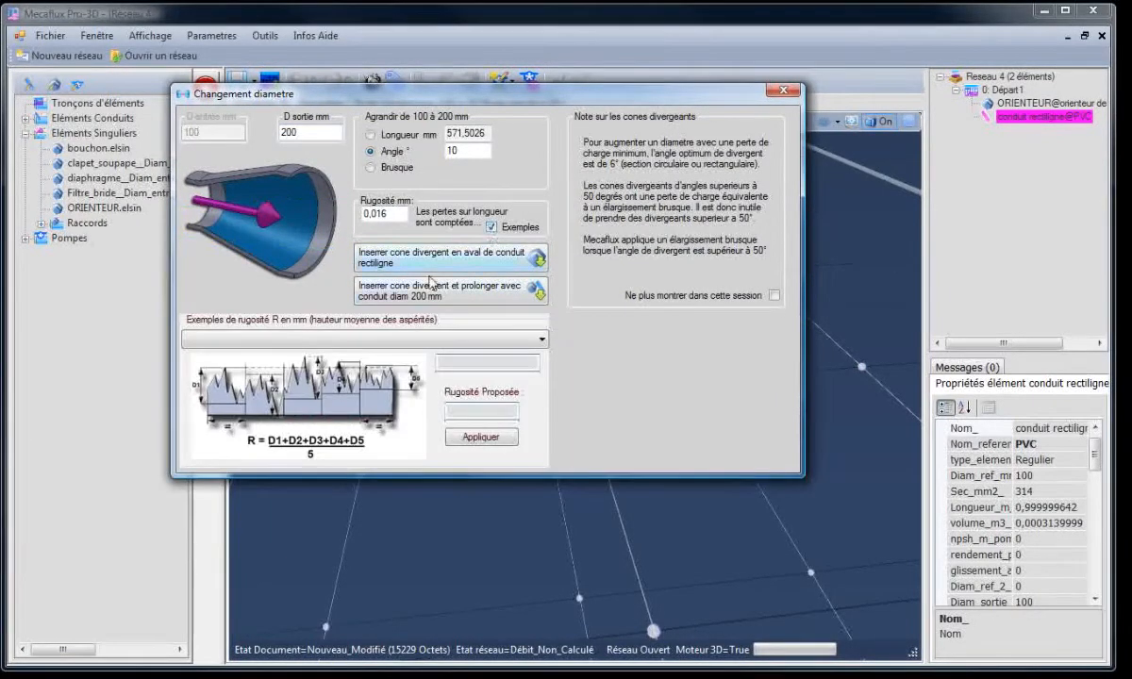
left_click(425, 338)
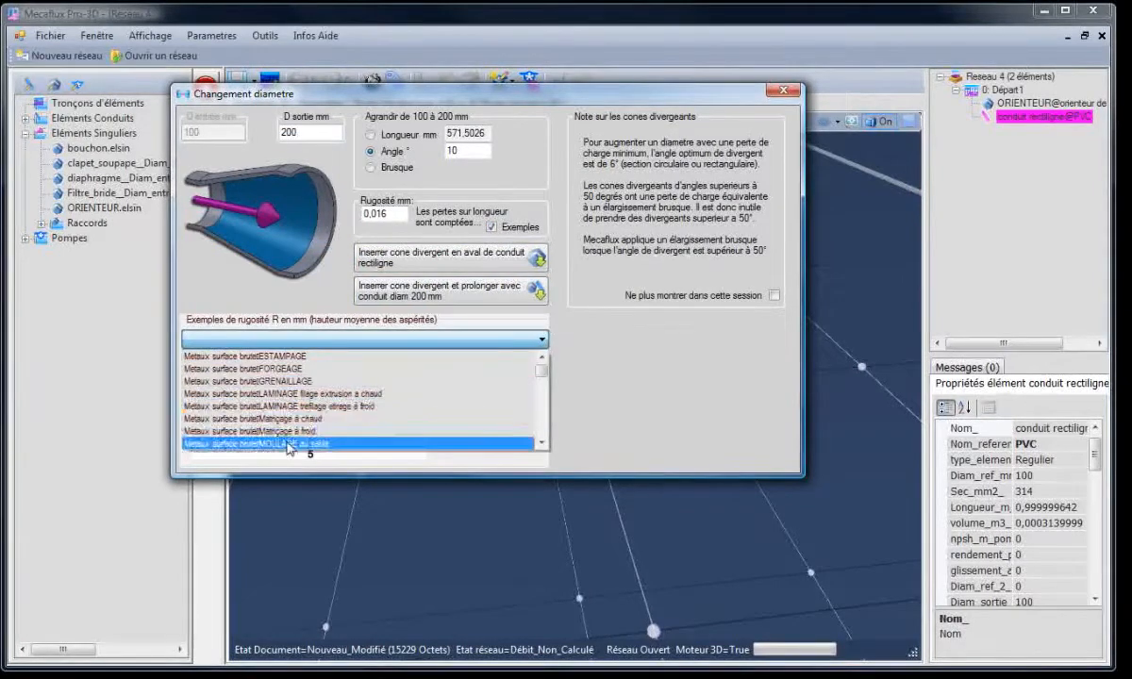
left_click(295, 302)
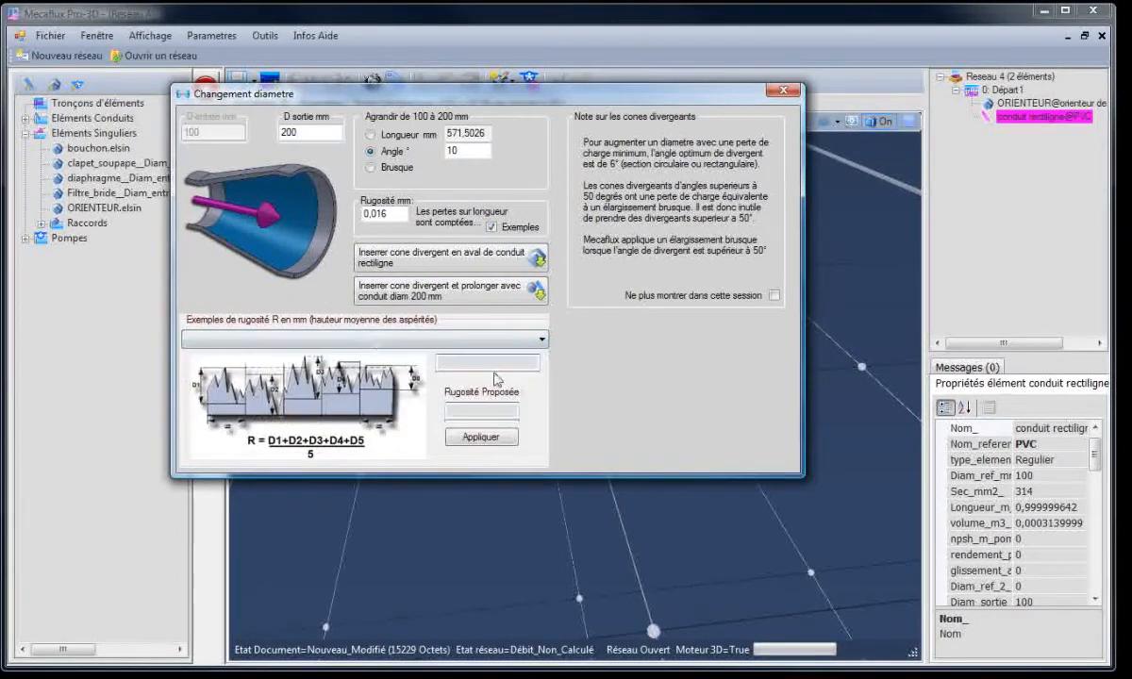
left_click(489, 338)
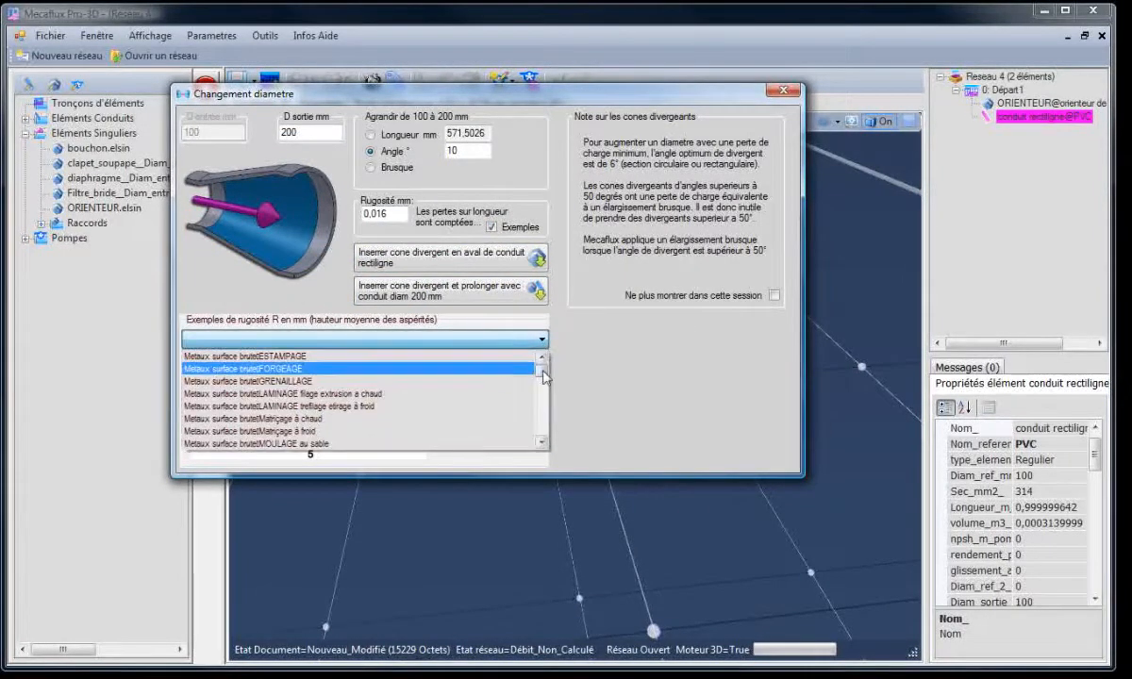
left_click_drag(540, 369, 541, 399)
left_click(346, 336)
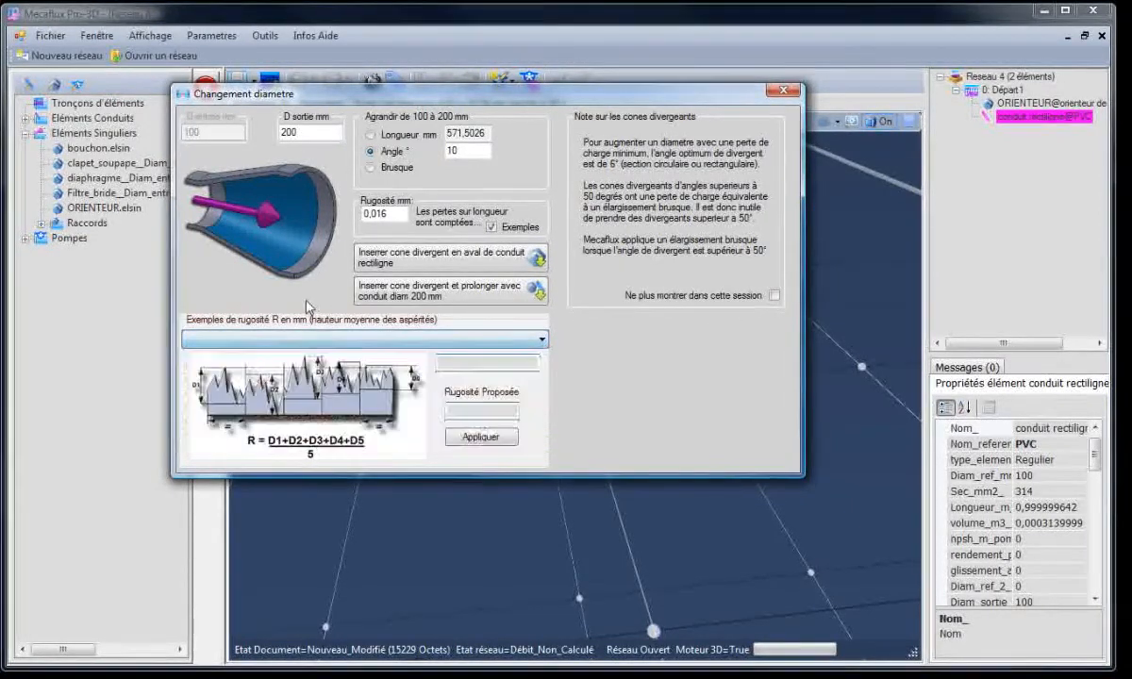
left_click(492, 226)
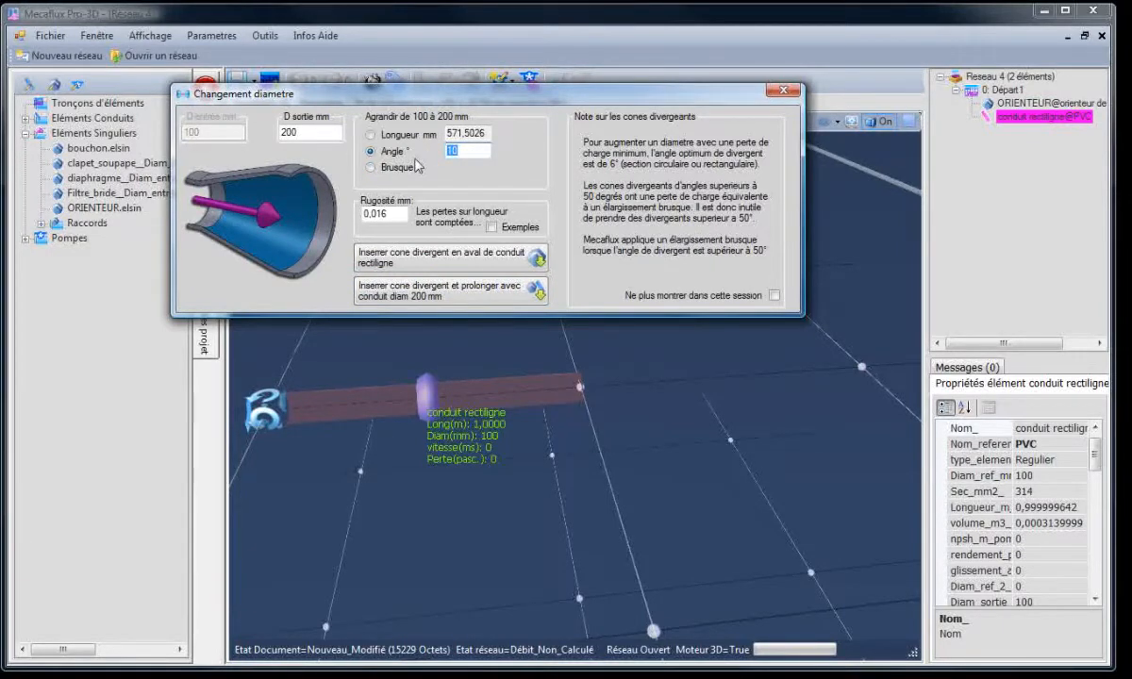
Step: Try divergence angles of 50° and 51° for the cone
type("50")
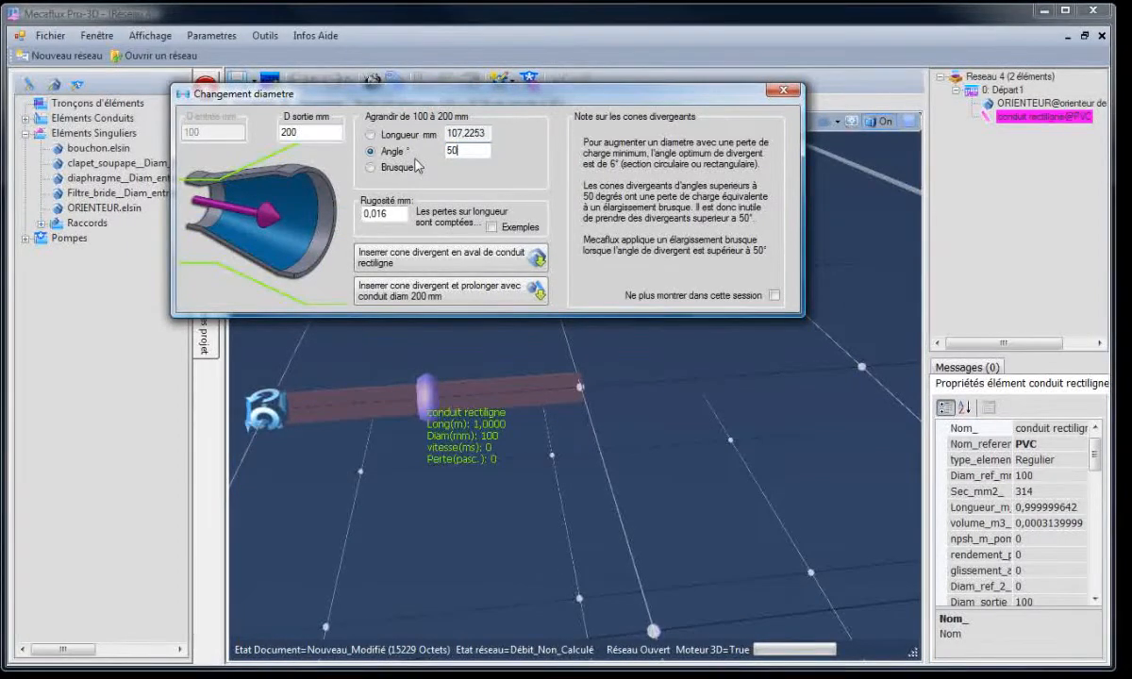
left_click_drag(452, 151, 462, 150)
type("1")
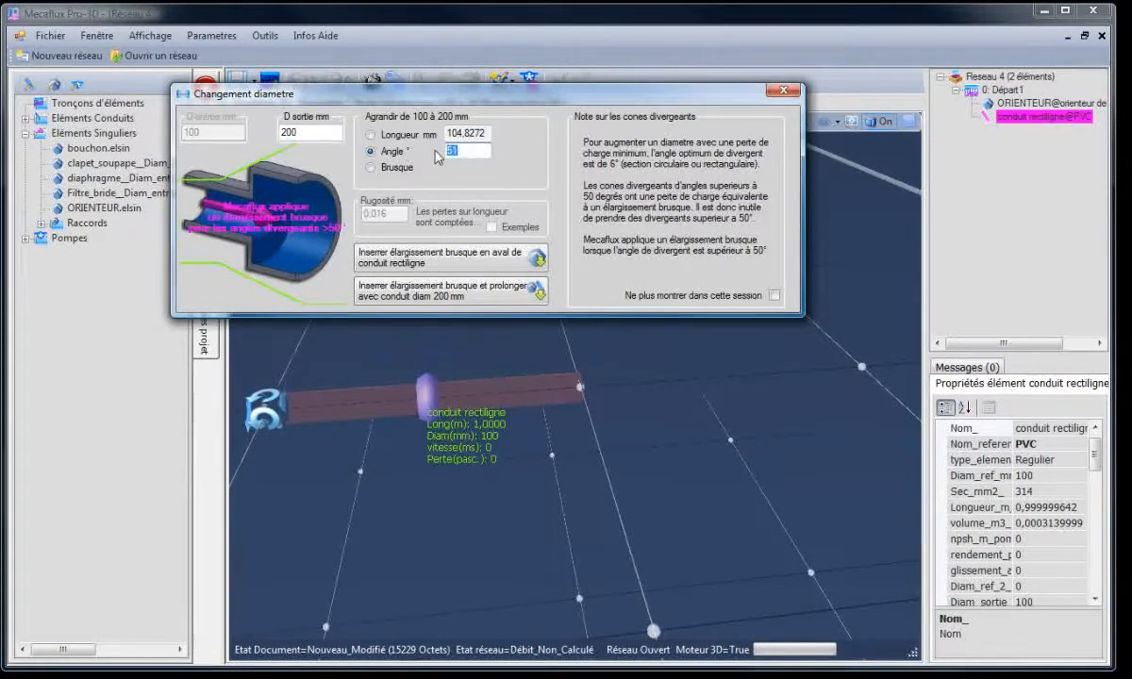
Step: Set the cone's angle to 10° and insert the divergent cone extended with a 200 mm diameter conduit
type("10")
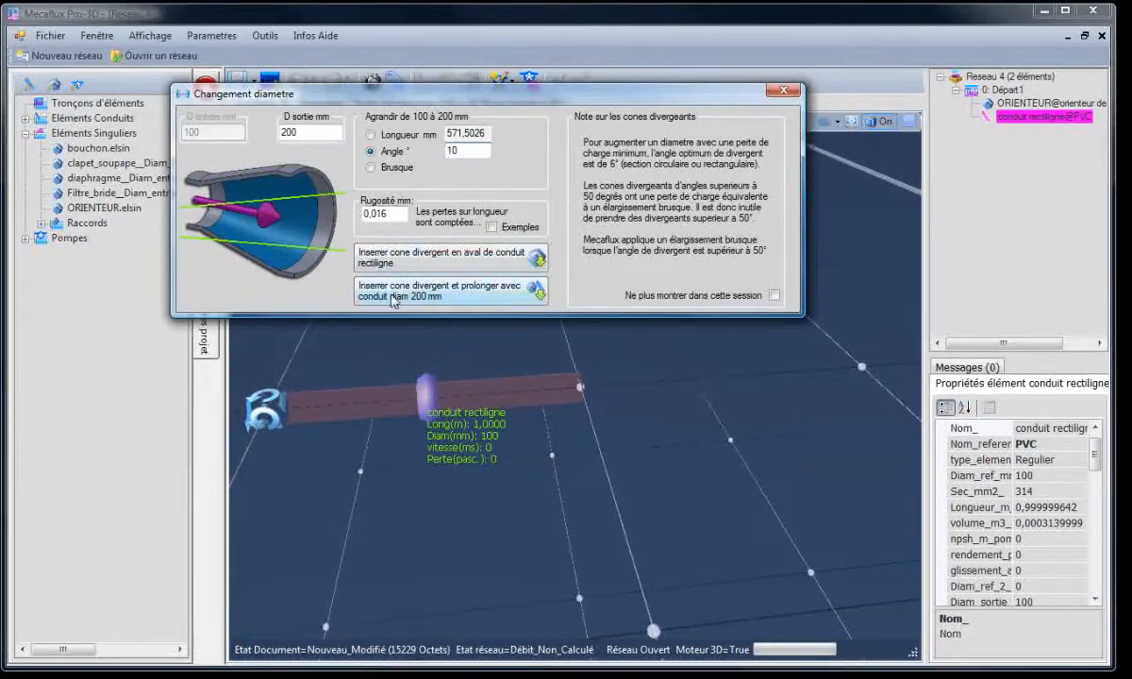
left_click(460, 298)
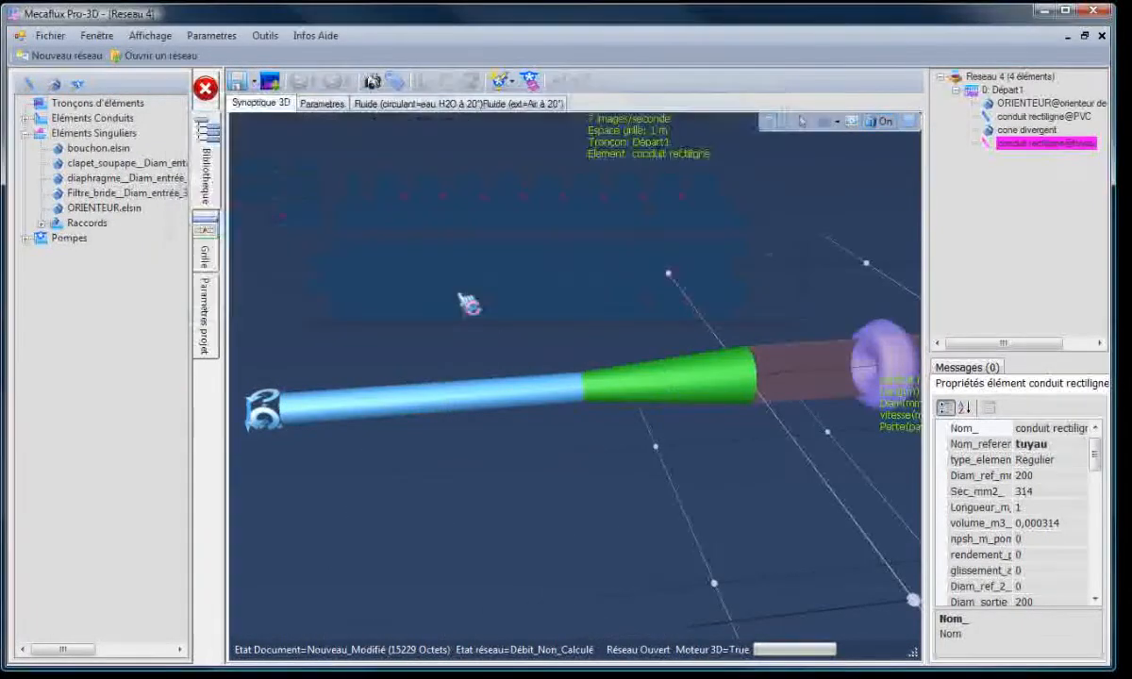
Step: Examine the inserted divergent cone and the 200 mm conduit from several viewpoints in the 3D model
left_click_drag(606, 497, 635, 468)
left_click(627, 342)
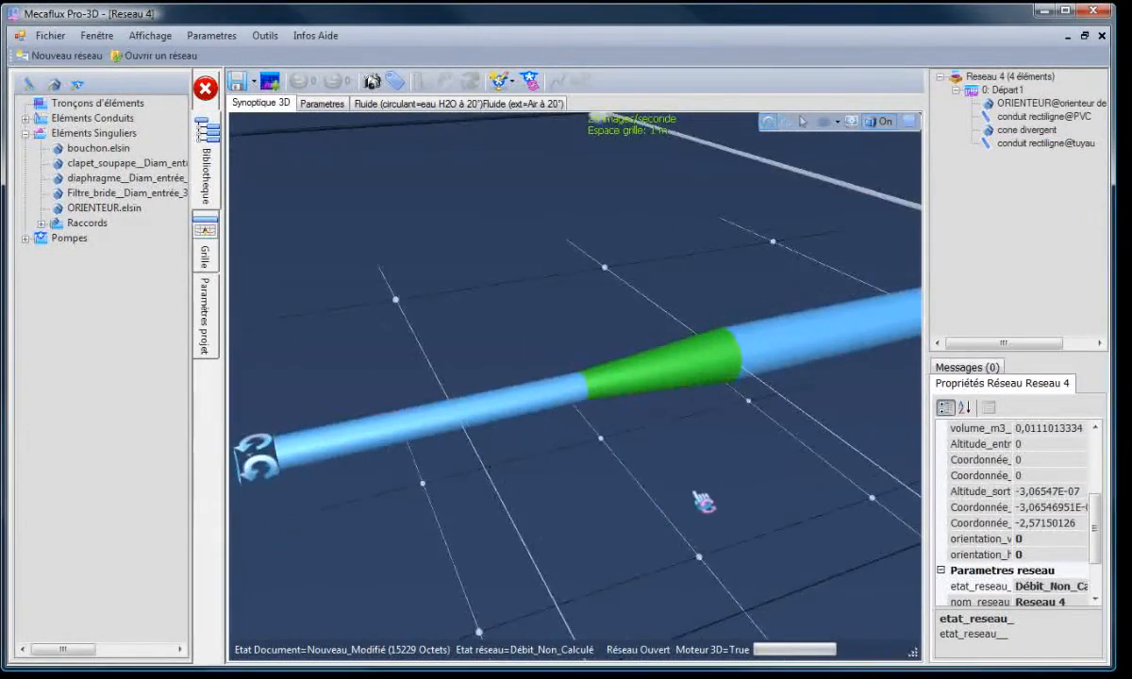
left_click_drag(695, 494, 652, 476)
left_click(825, 409)
left_click_drag(824, 409, 847, 394)
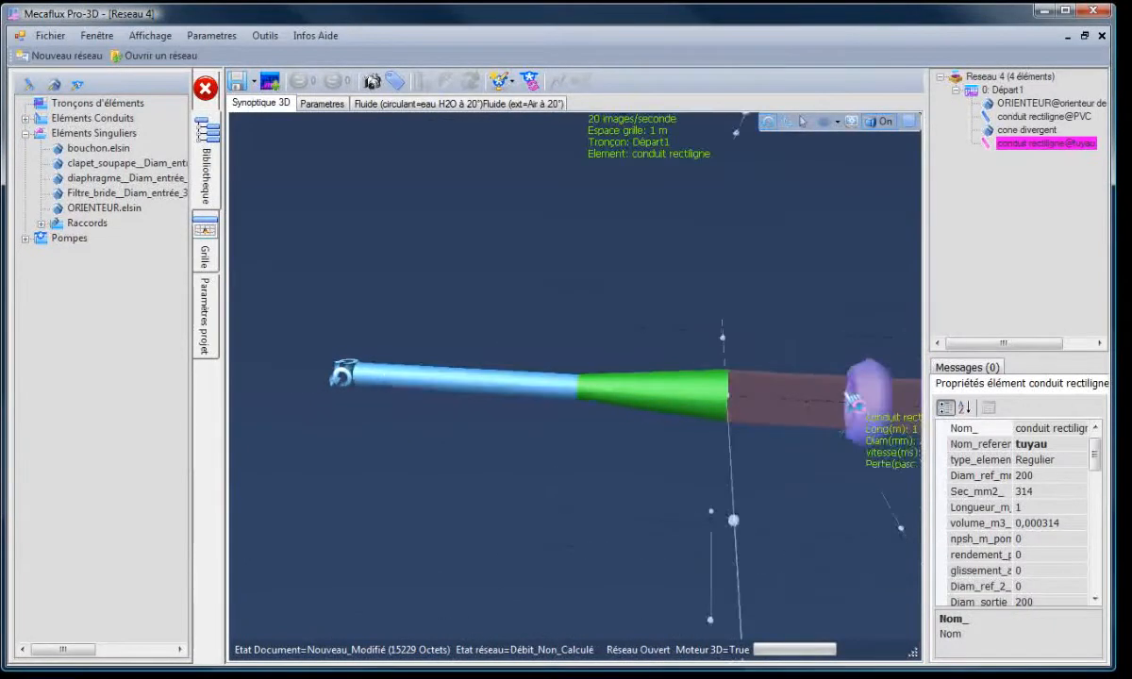
scroll(847, 394, "down", 4)
left_click_drag(760, 466, 837, 478)
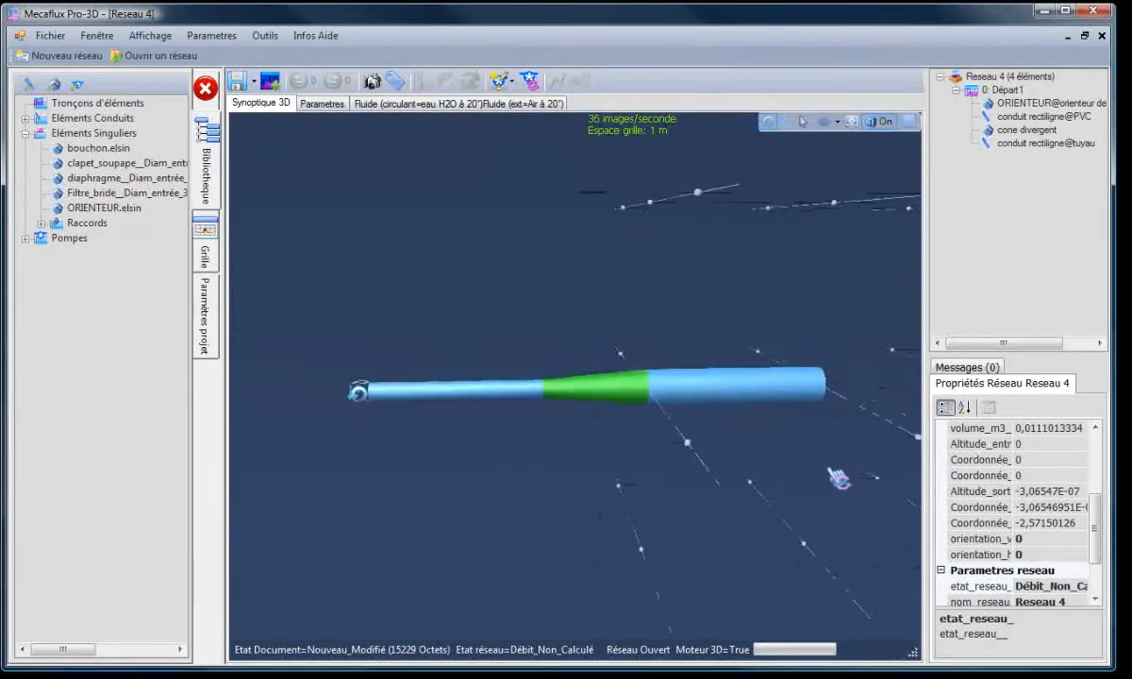
Step: Create a 135° separation fitting at the end of the 200 mm straight conduit
left_click(1038, 142)
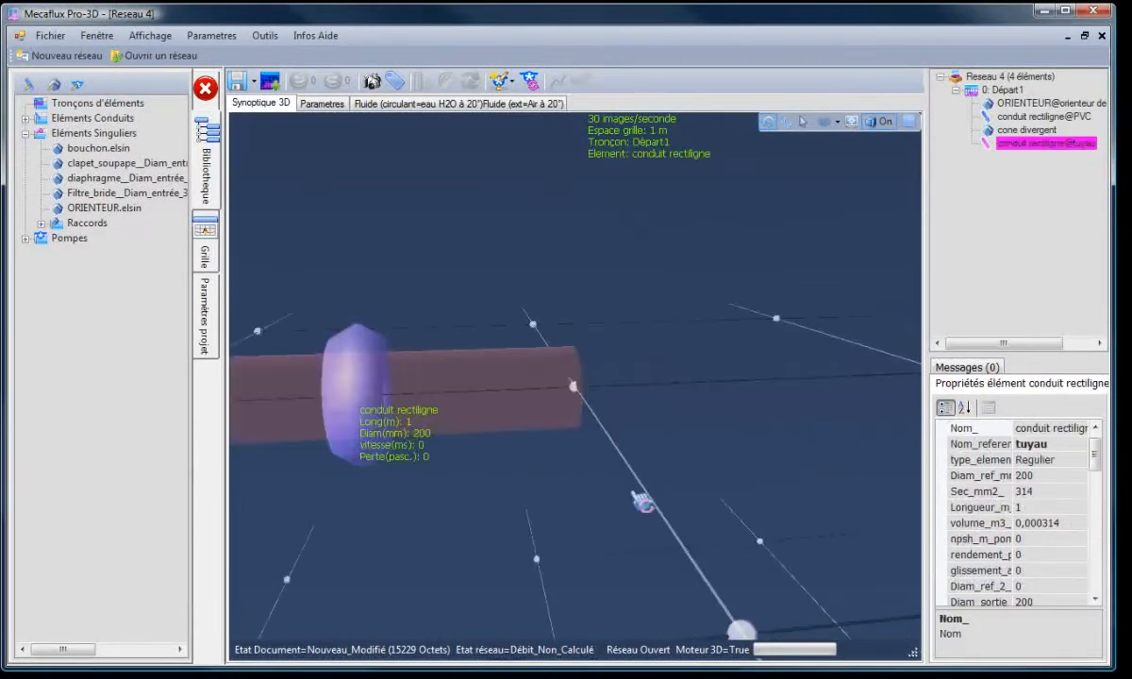
left_click_drag(641, 500, 596, 470)
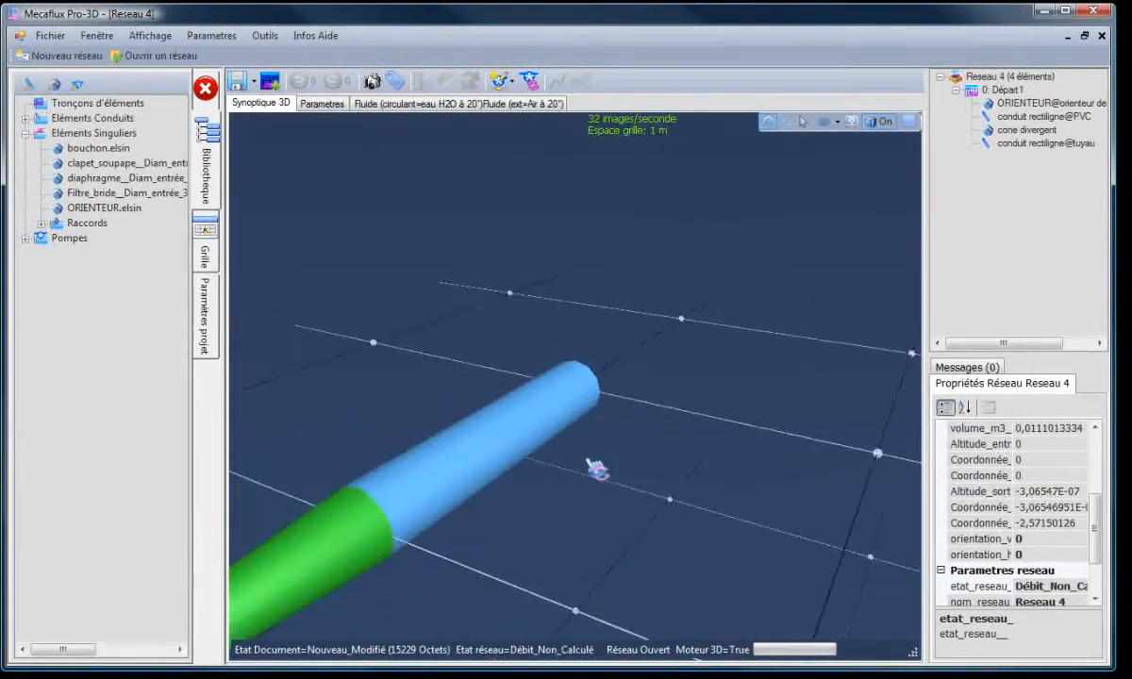
right_click(577, 379)
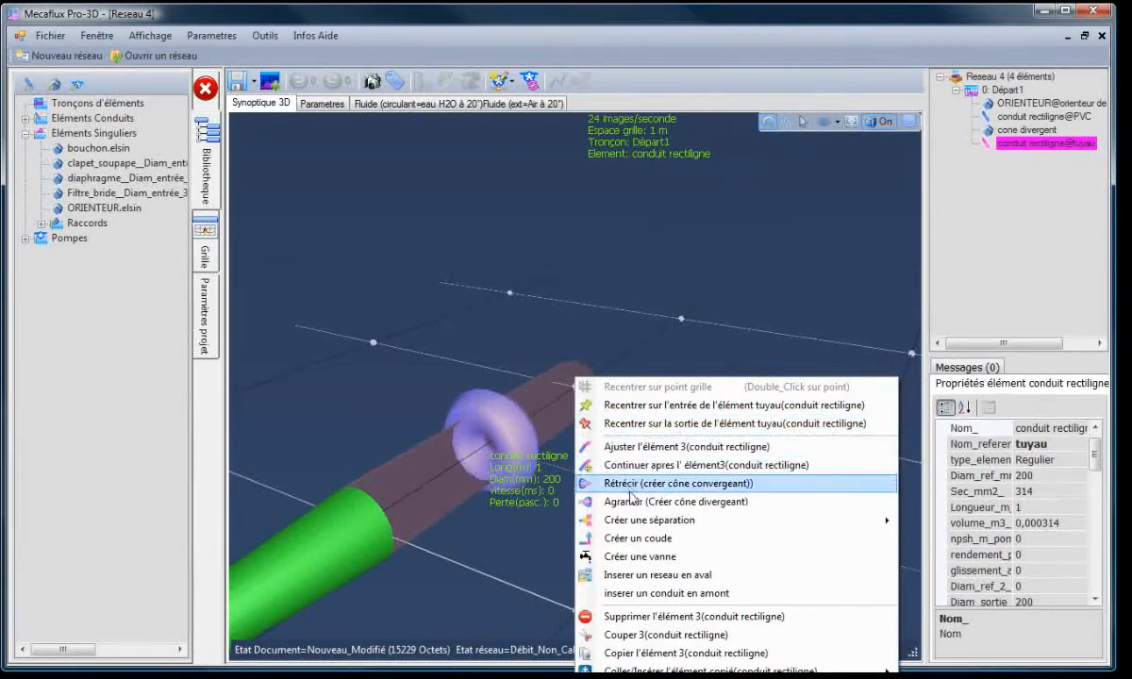
mouse_move(622, 525)
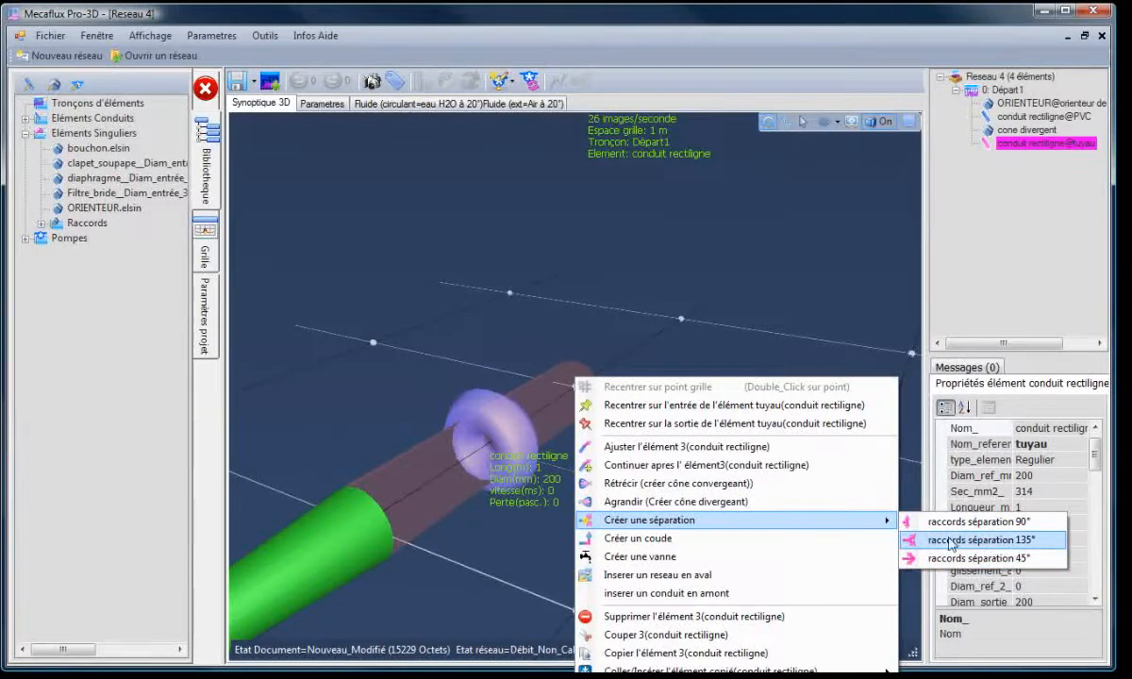
left_click(935, 541)
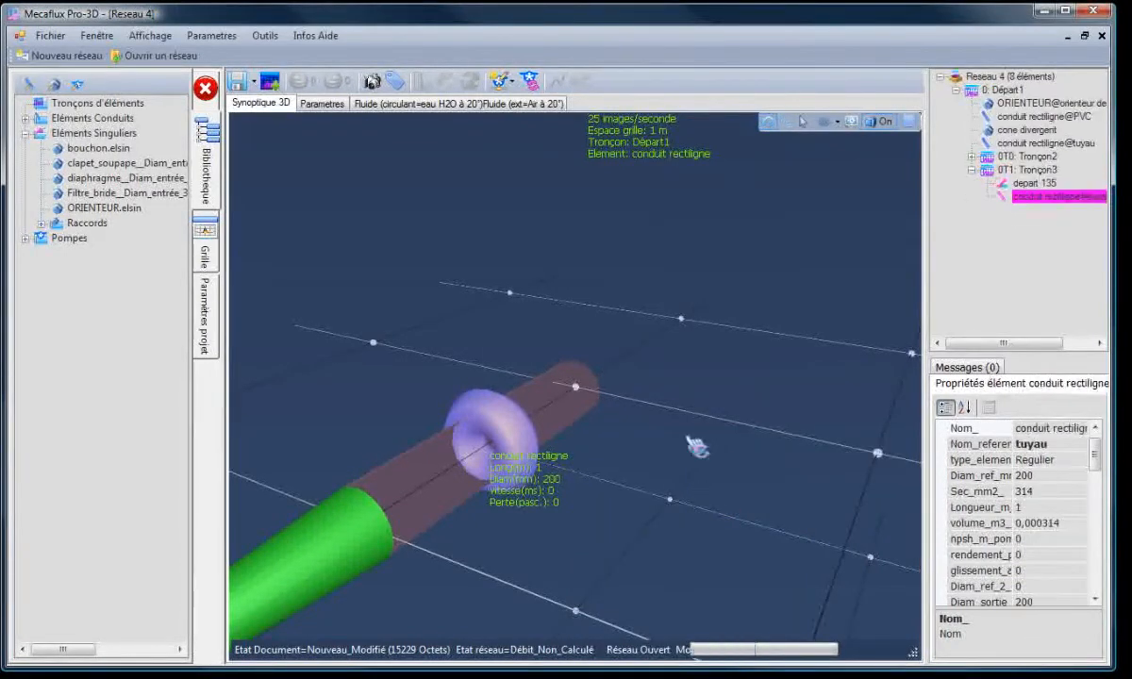
Step: Examine the 135° separation and its two branches, Tronçon2 and Tronçon3, in the 3D model and the network structure
left_click_drag(626, 525, 483, 483)
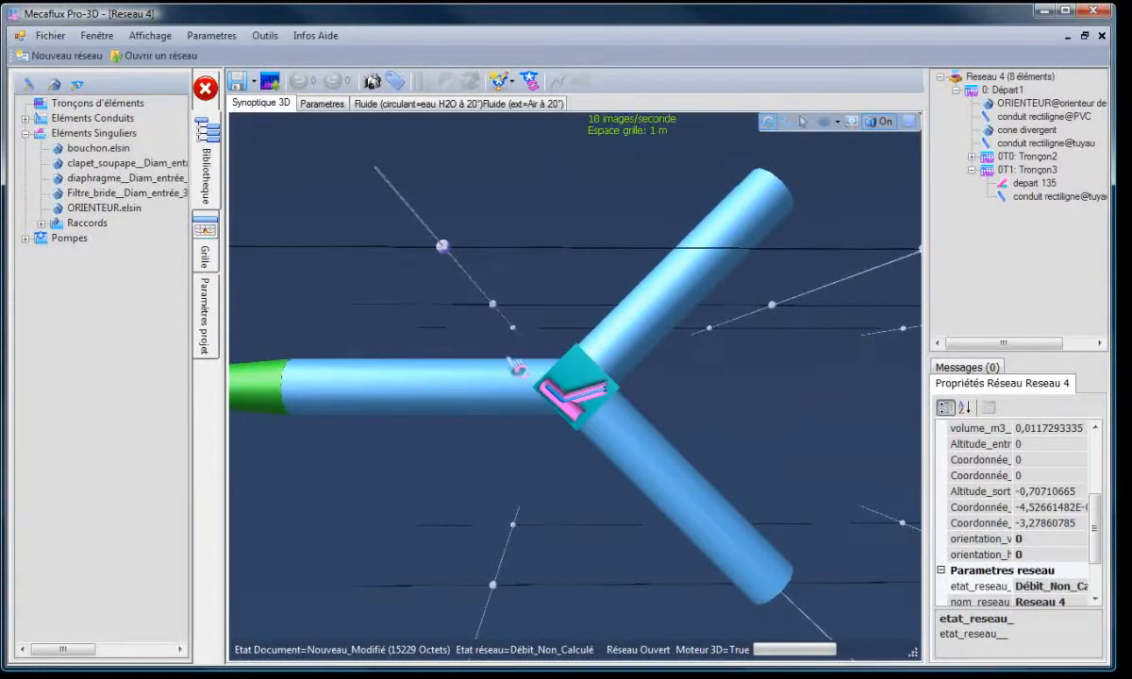
left_click_drag(853, 324, 816, 363)
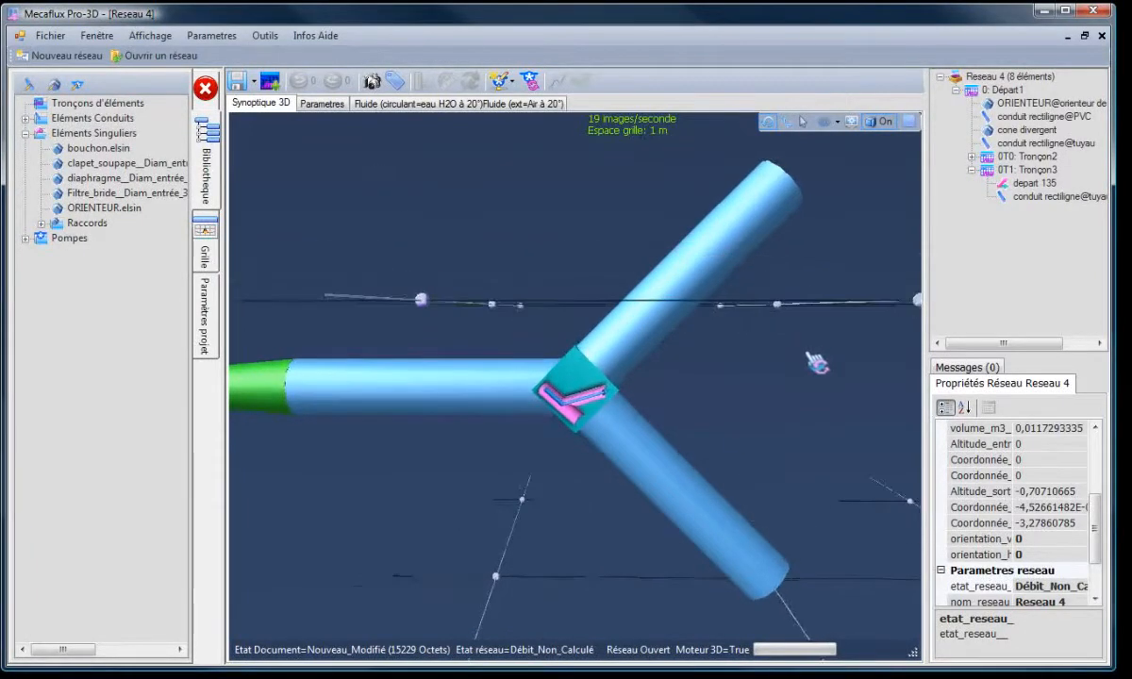
left_click(971, 156)
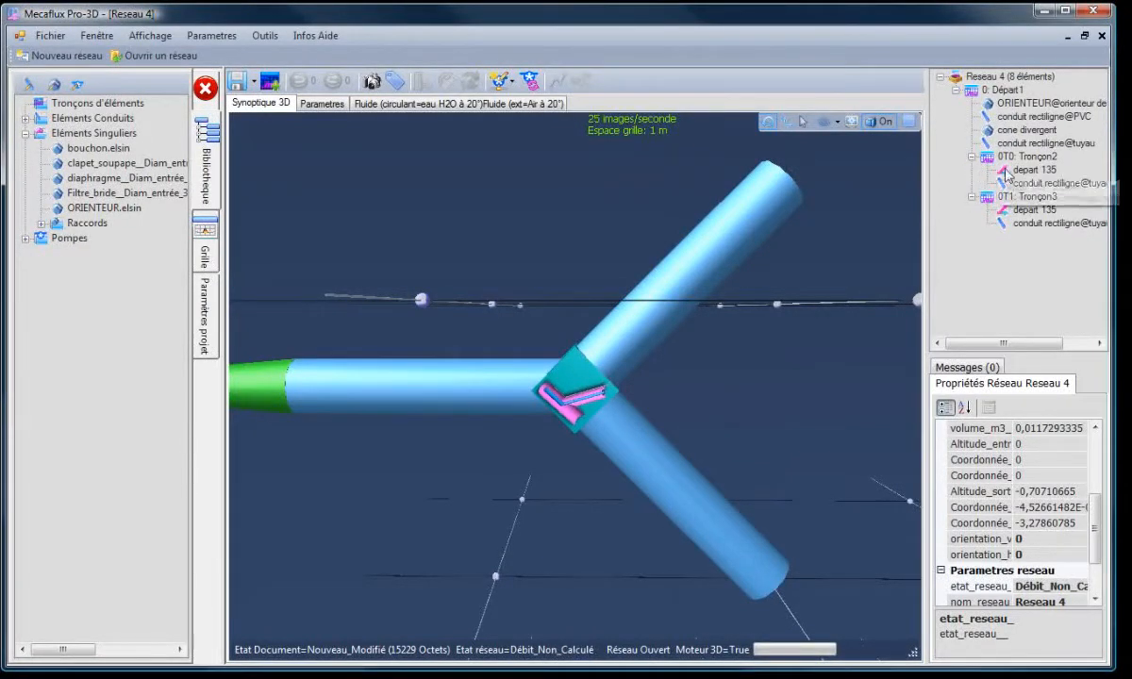
left_click(1023, 183)
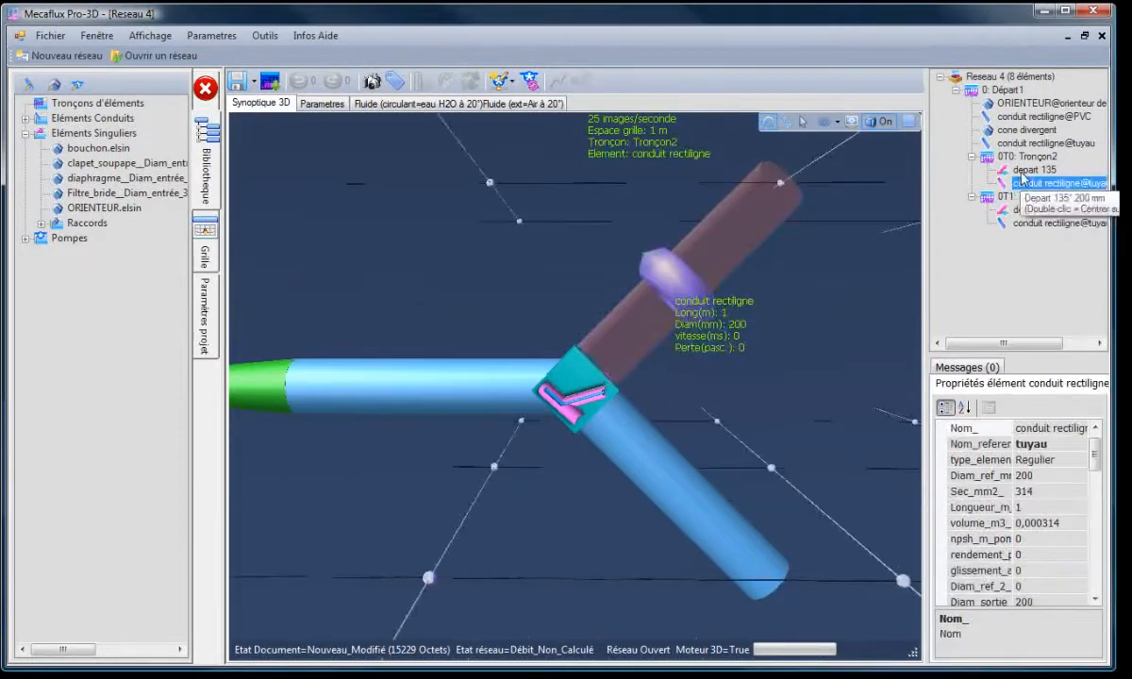
left_click(1026, 223)
left_click_drag(488, 514, 563, 446)
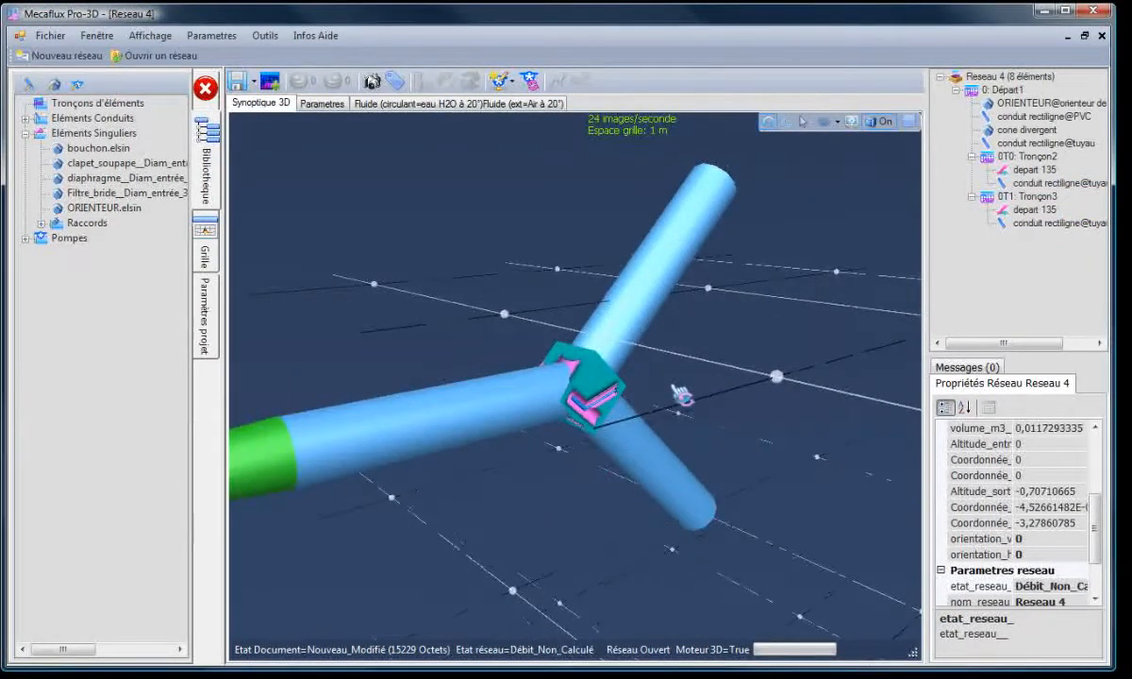
left_click_drag(682, 392, 734, 412)
left_click_drag(557, 514, 628, 542)
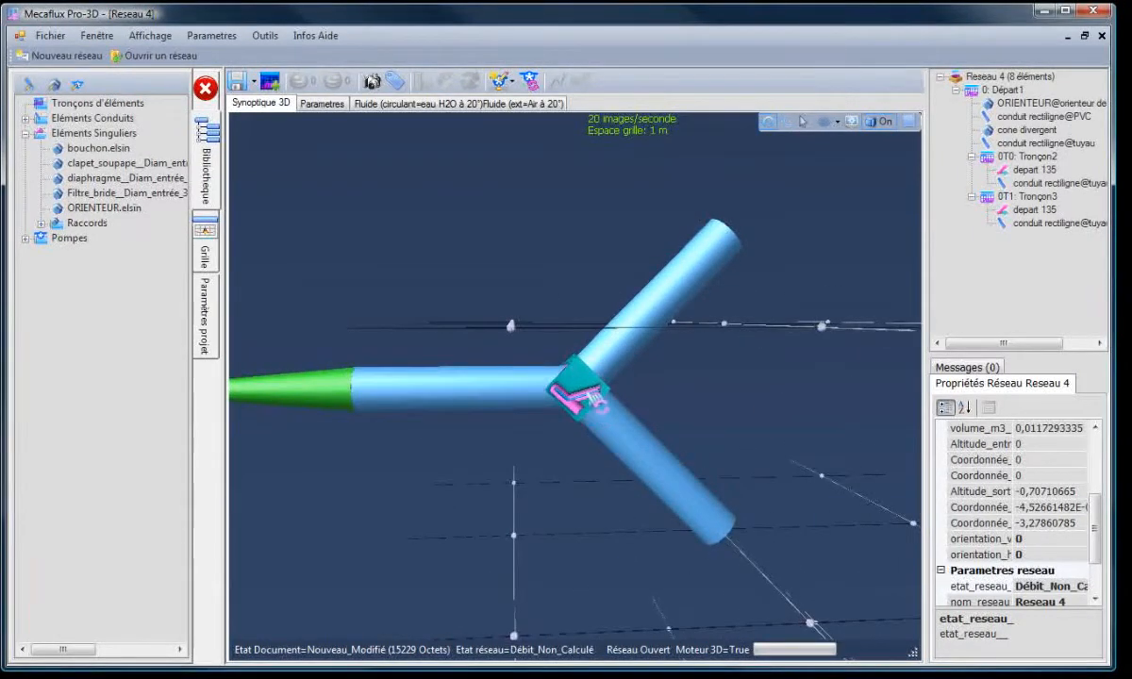
left_click(1033, 209)
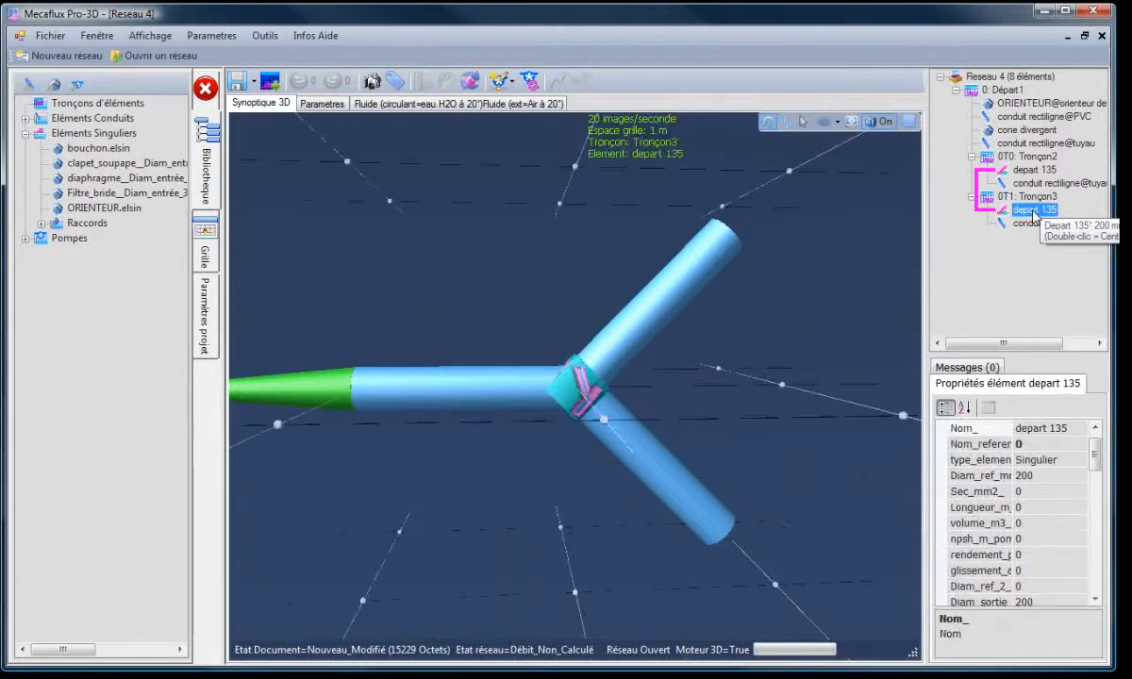
left_click(693, 392)
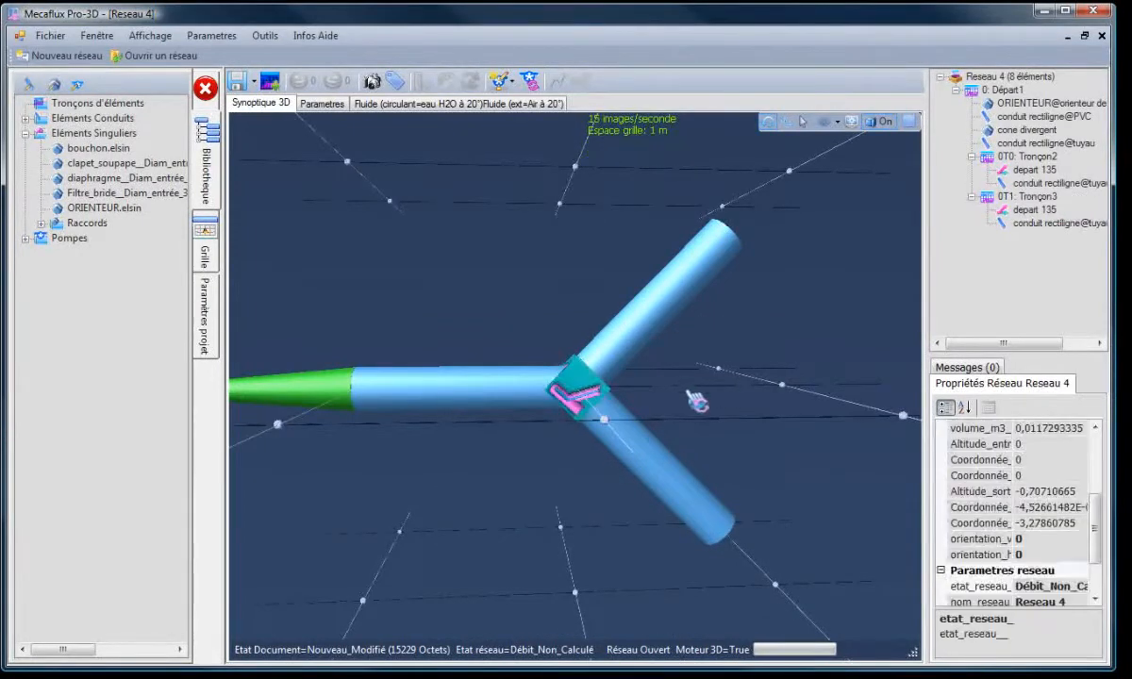
left_click_drag(541, 528, 596, 540)
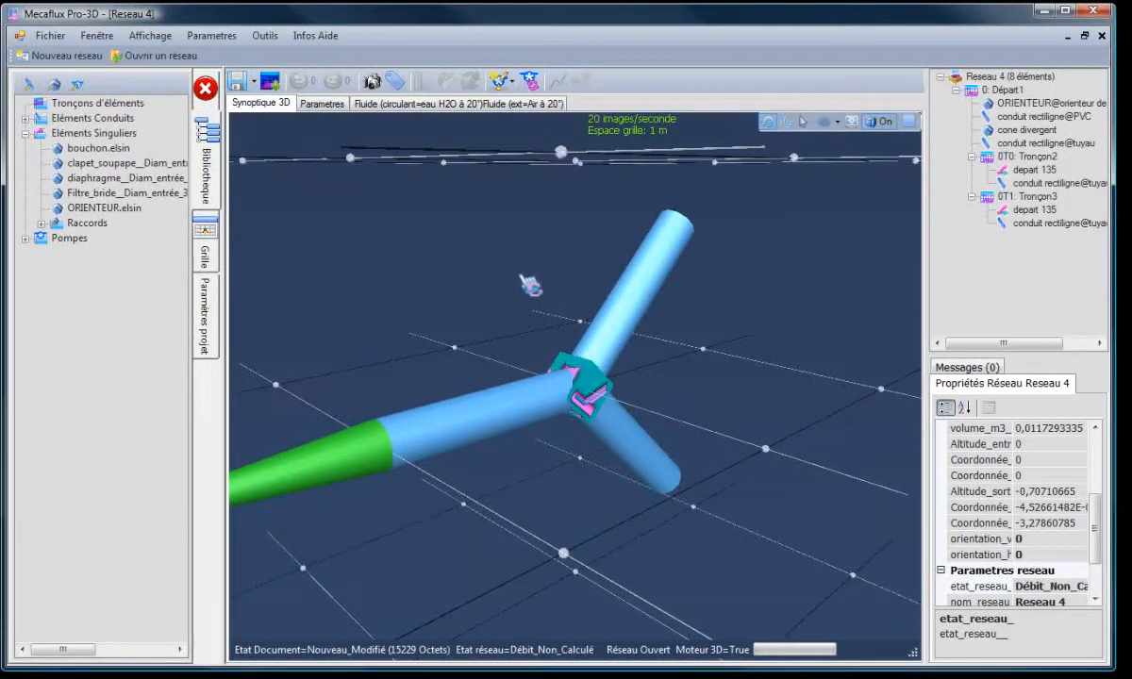
Step: Adjust Tronçon2's straight conduit to an outlet at X 1.0000, Y -2.5715 and altitude 0.0000 m, and check the separation
left_click(668, 289)
right_click(658, 283)
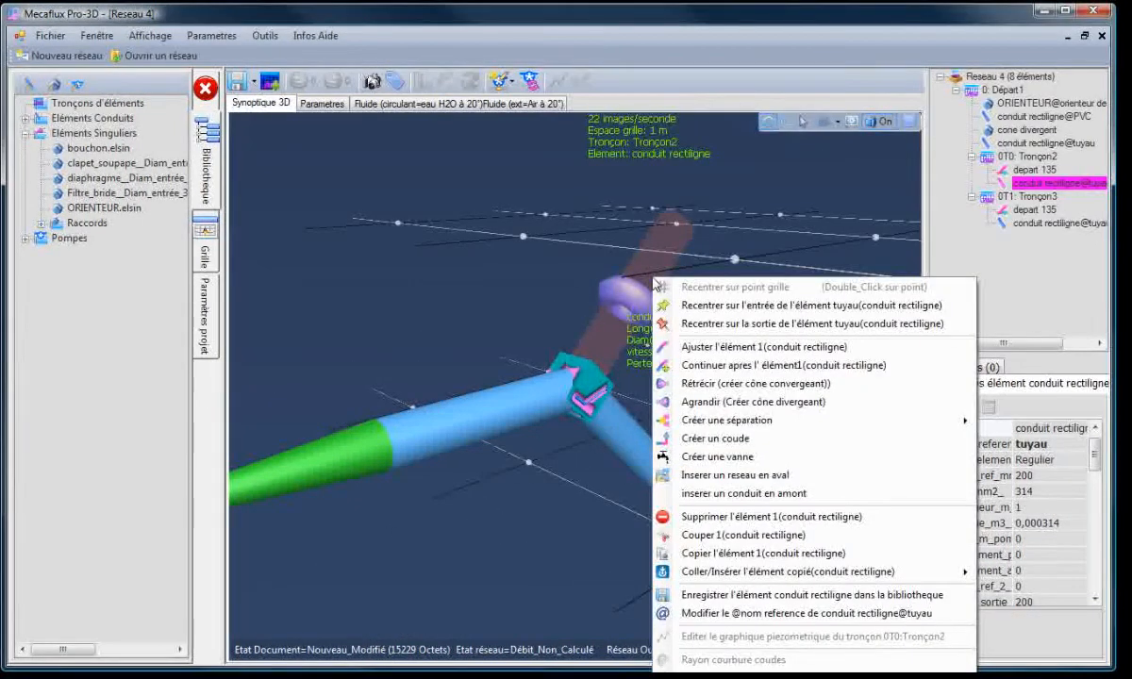
left_click(721, 351)
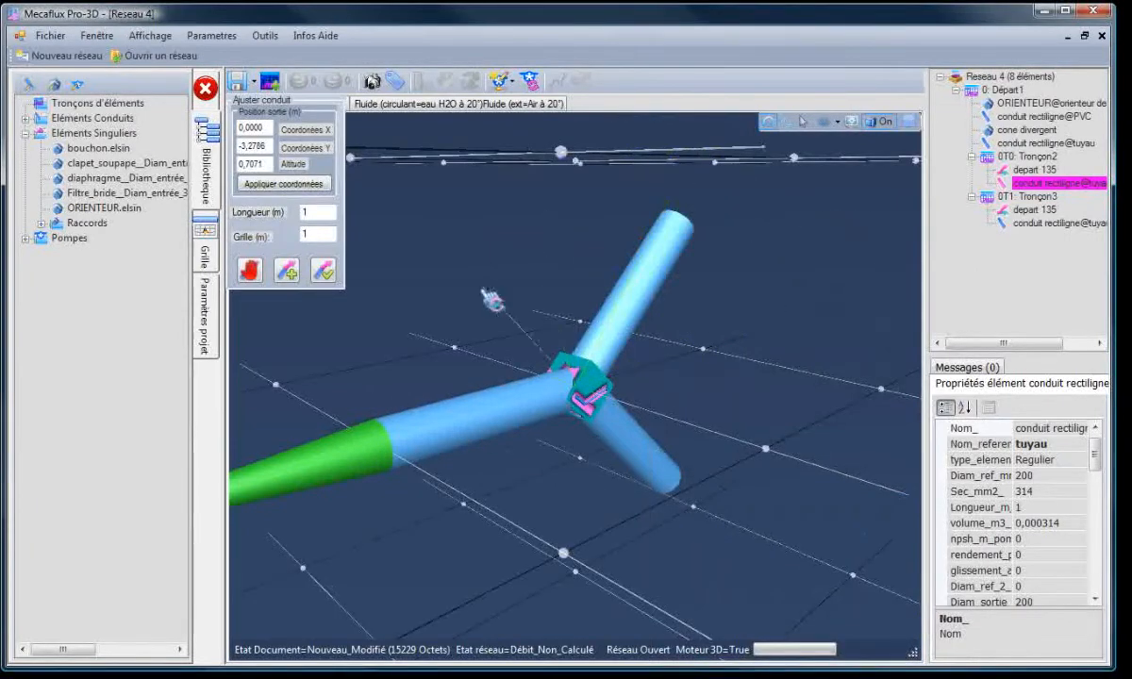
left_click(457, 344)
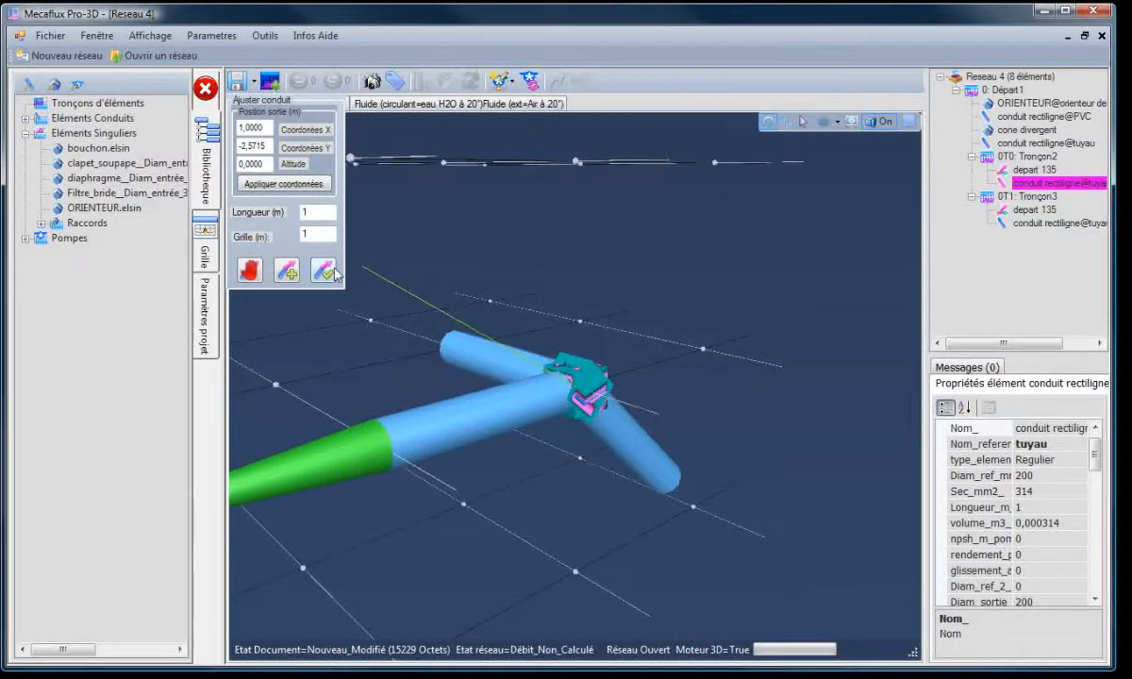
left_click(324, 270)
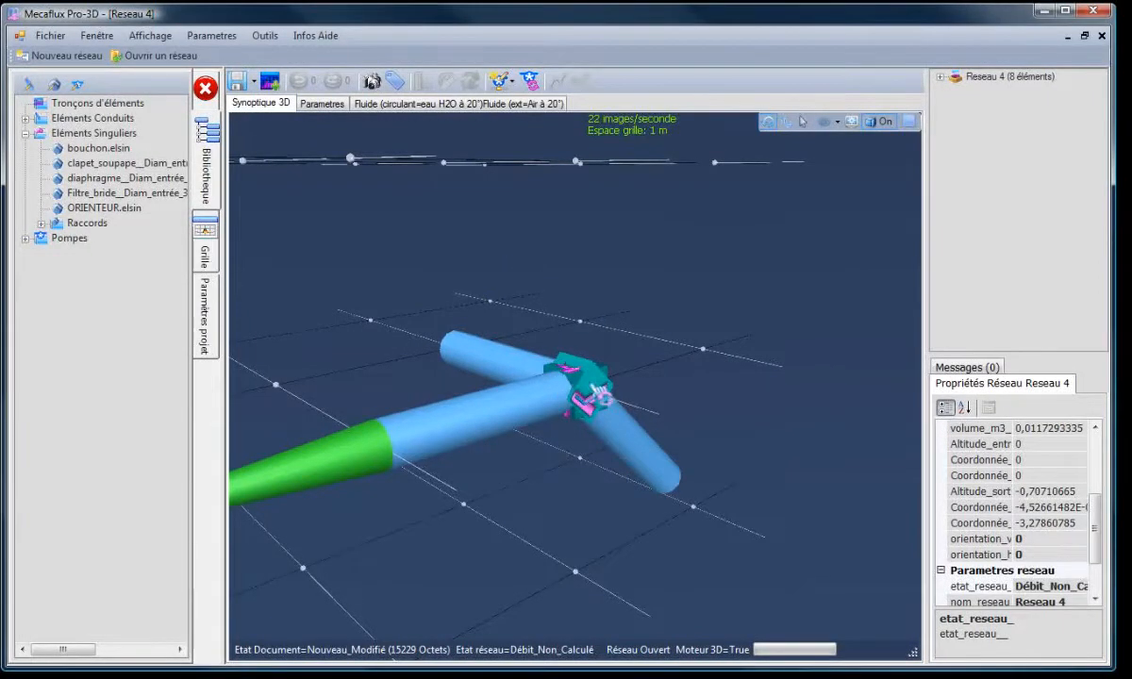
left_click(584, 394)
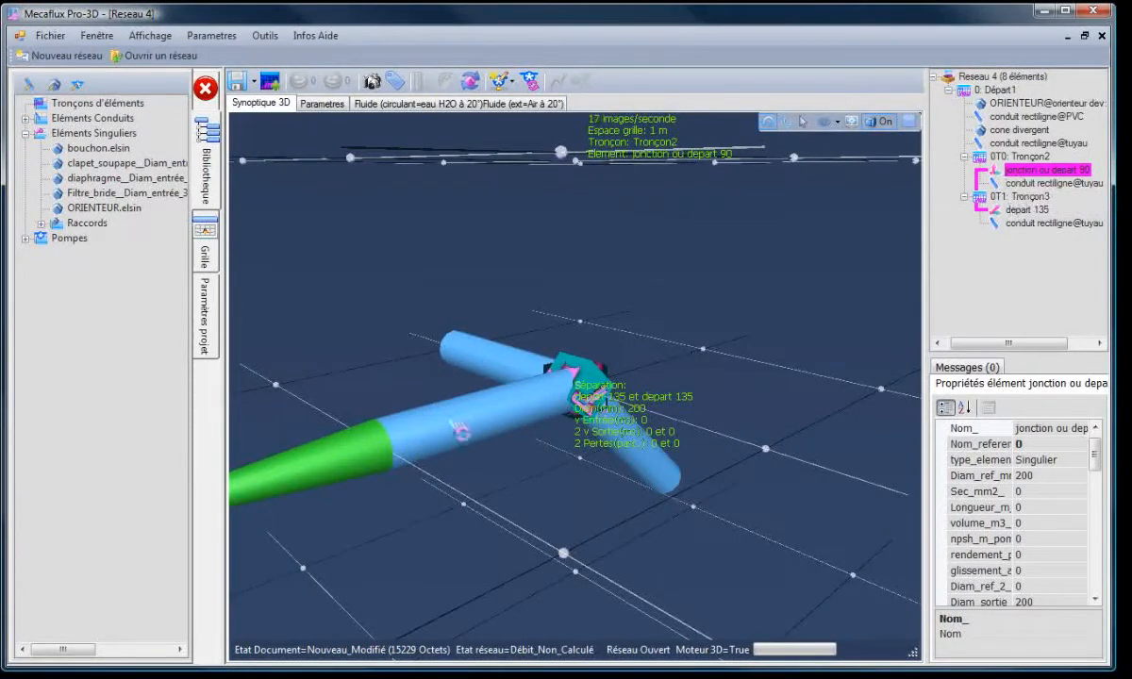
Step: Adjust Tronçon3's straight conduit to an outlet at X 0.0000, Y -3.5715 and altitude 0.0000 m, and check its 90° passage fitting
left_click(483, 339)
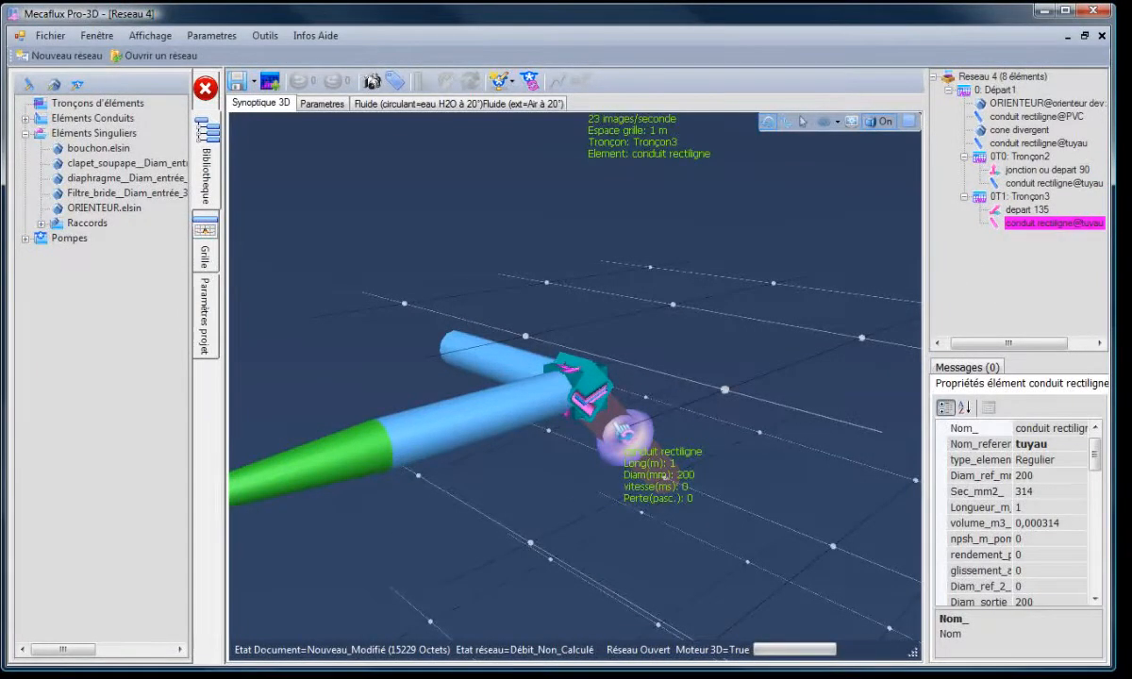
right_click(614, 378)
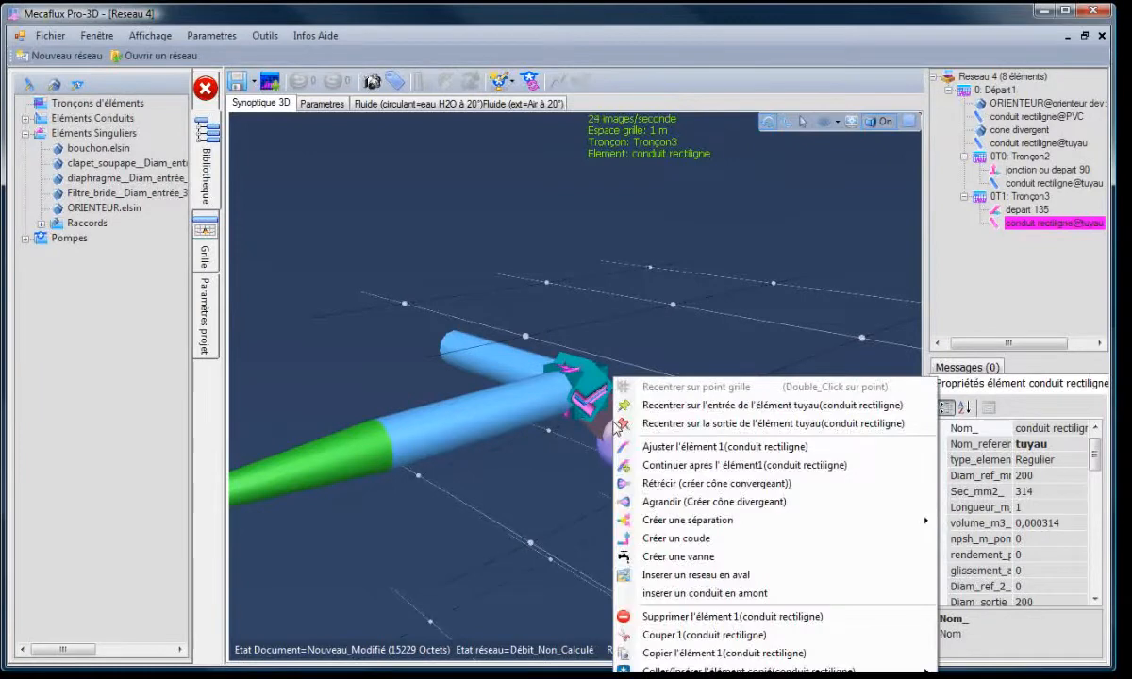
left_click(675, 455)
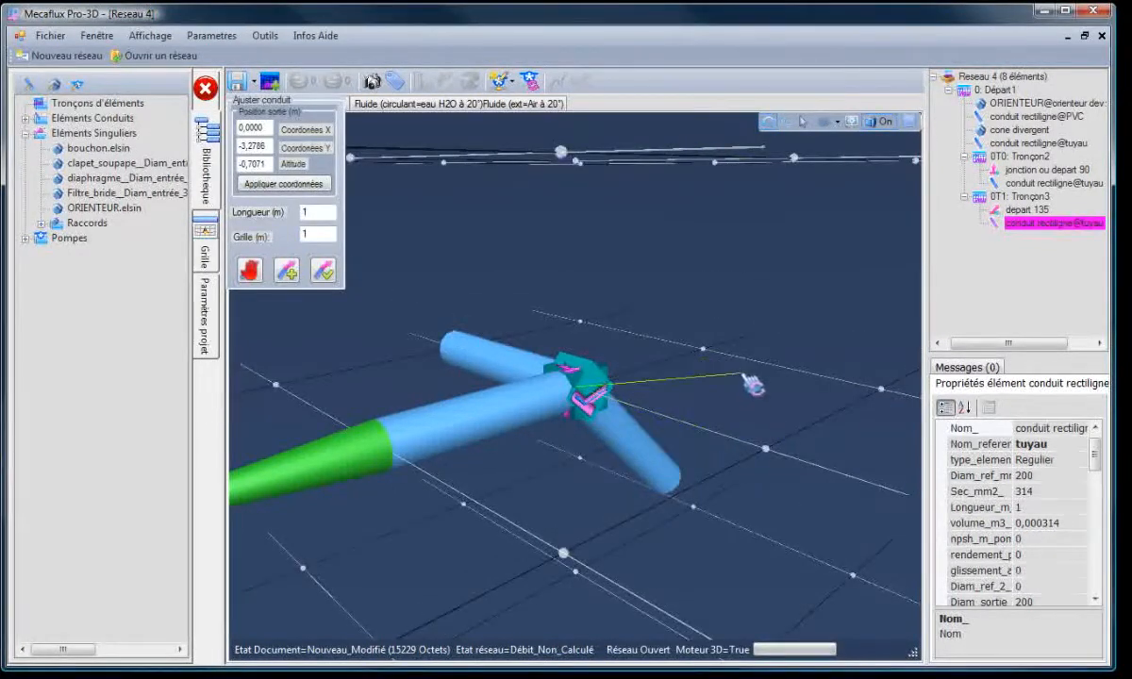
scroll(781, 415, "up", 2)
left_click_drag(781, 415, 598, 244)
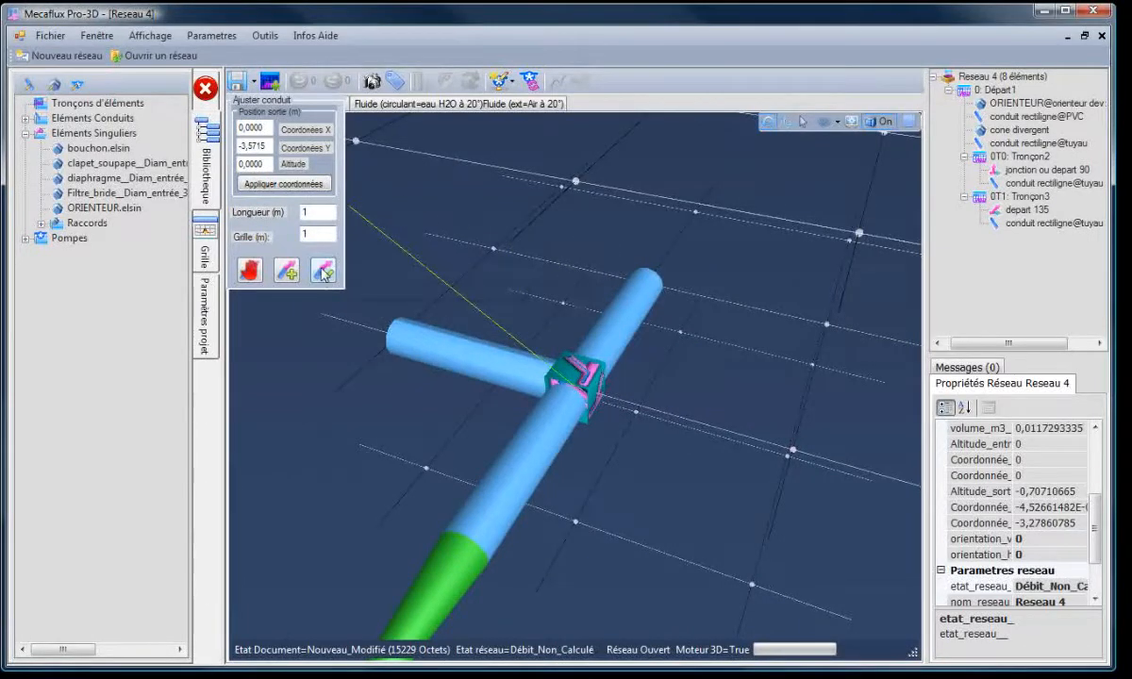
left_click(323, 272)
middle_click_drag(711, 468, 618, 395)
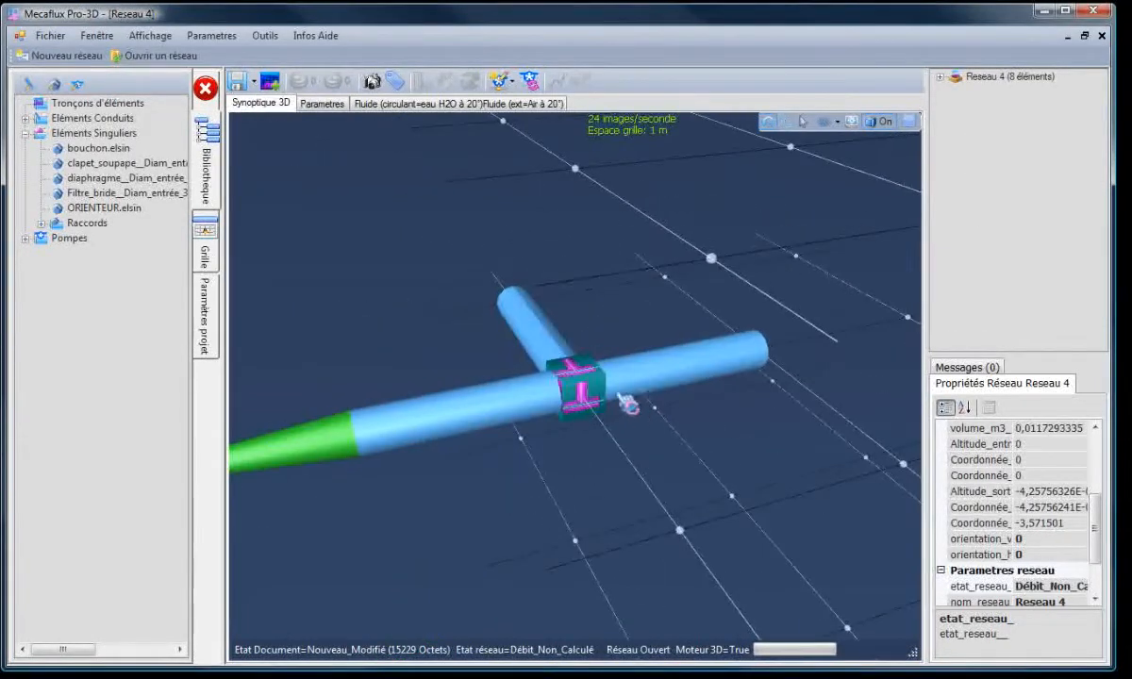
left_click(628, 404)
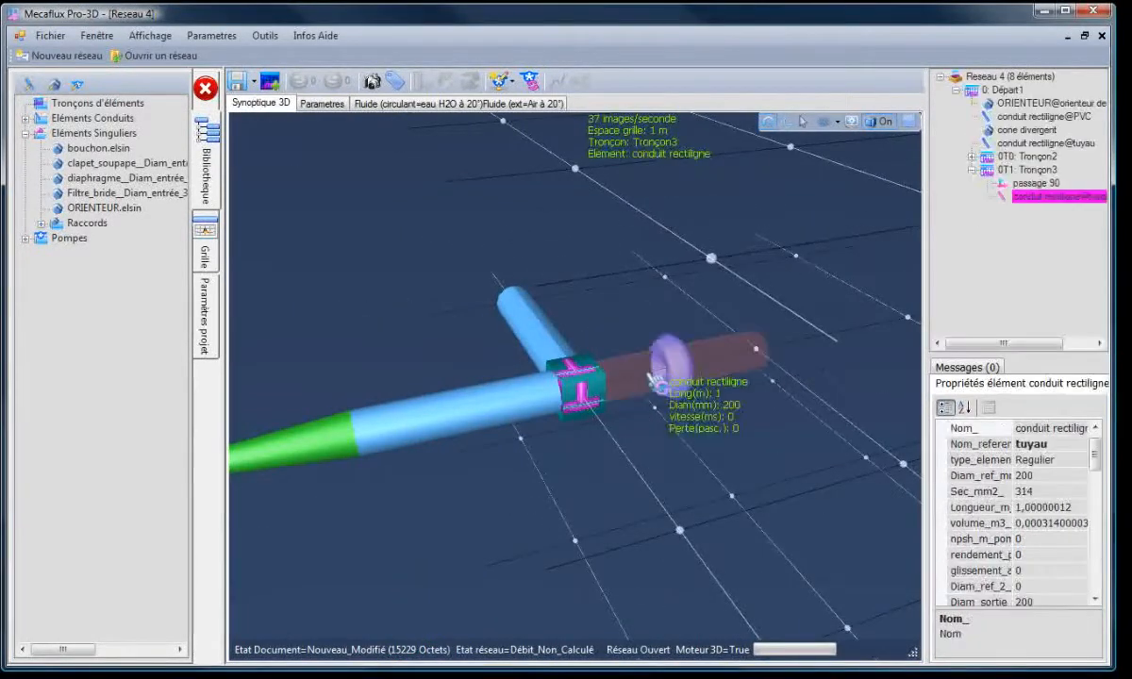
left_click(1037, 185)
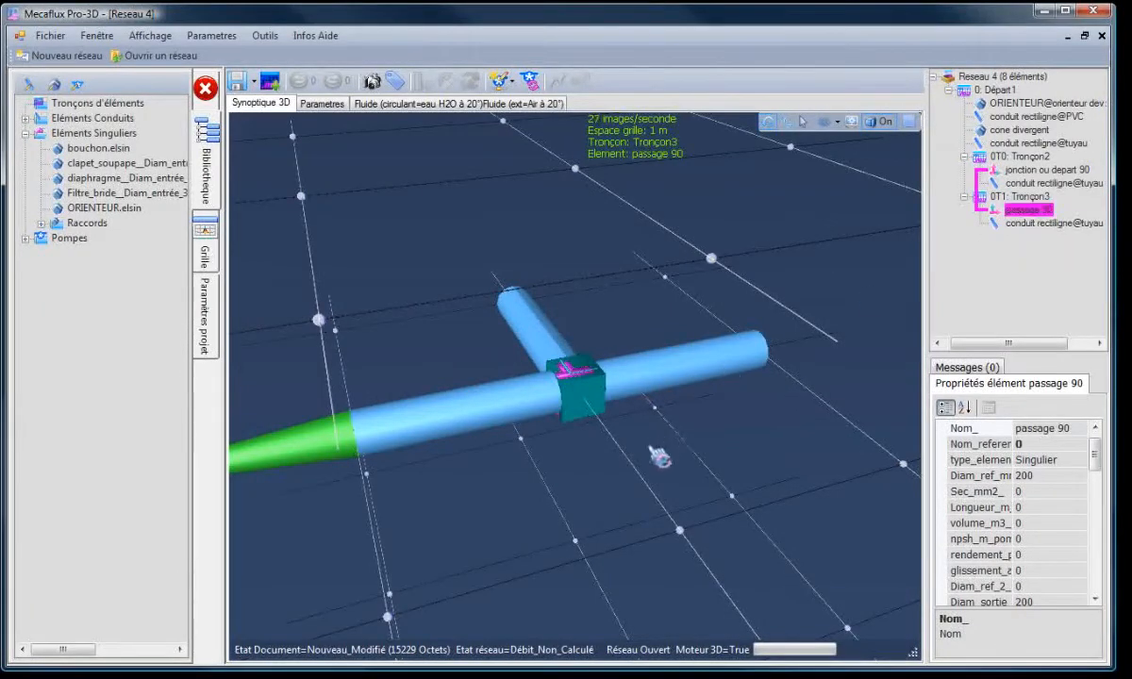
Step: Start creating an elbow at the outlet of Tronçon2's straight conduit, keeping the elbow editor fully in view
left_click_drag(659, 456, 554, 444)
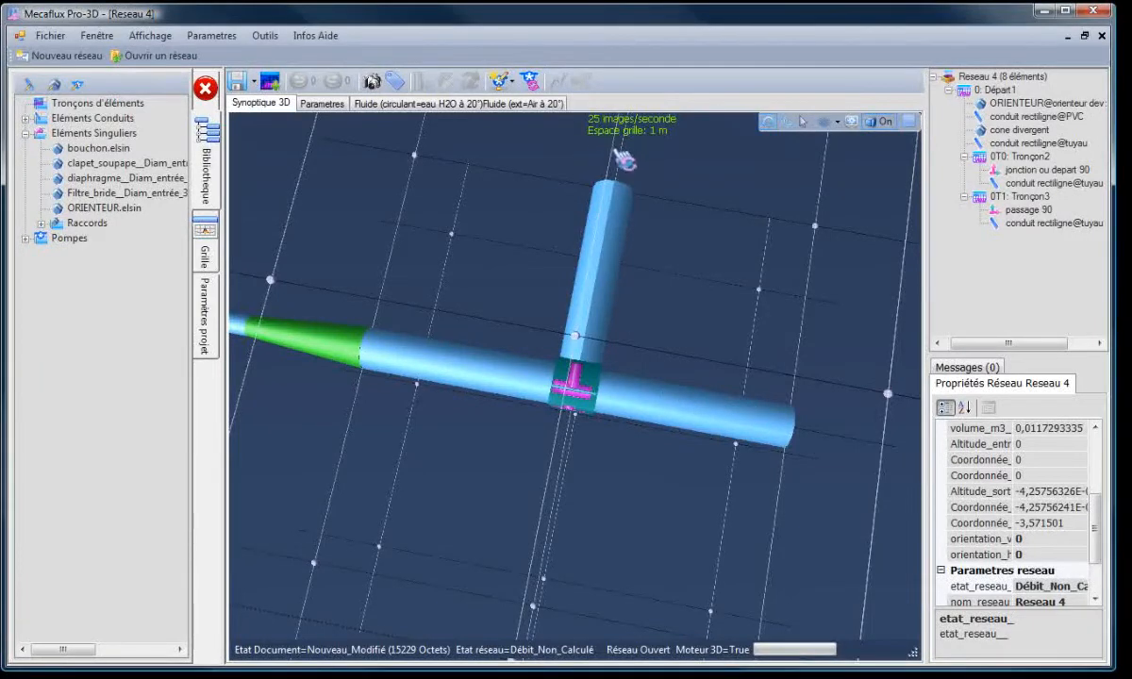
left_click_drag(664, 293, 594, 245)
left_click_drag(546, 372, 648, 497)
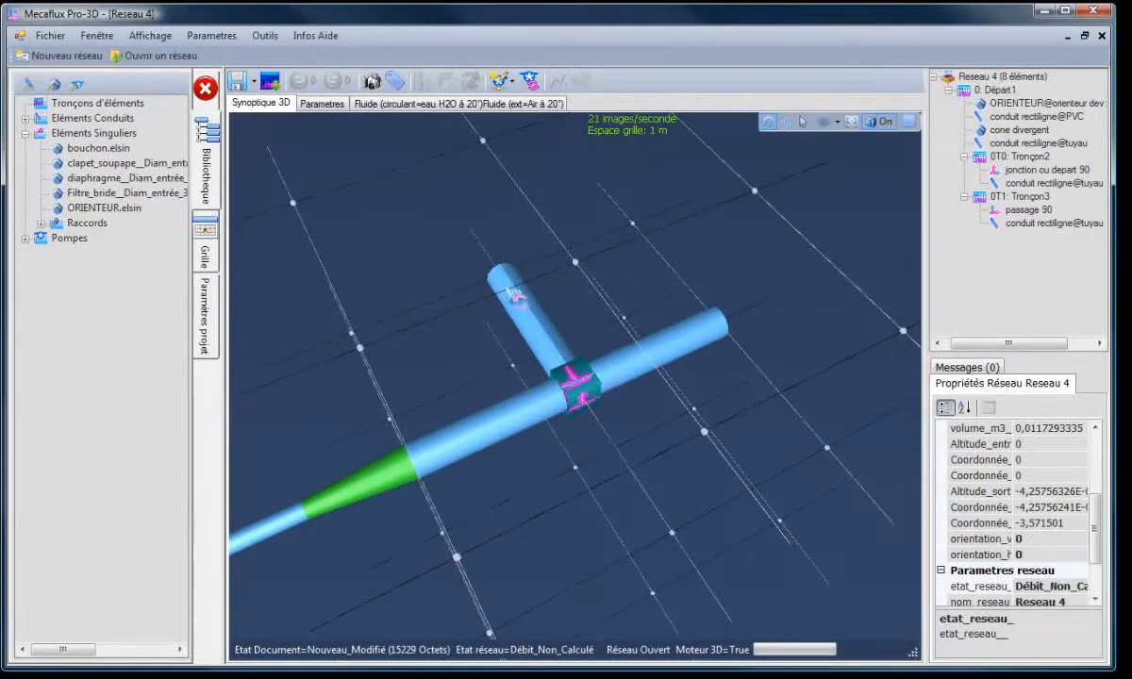
left_click(498, 282)
right_click(500, 284)
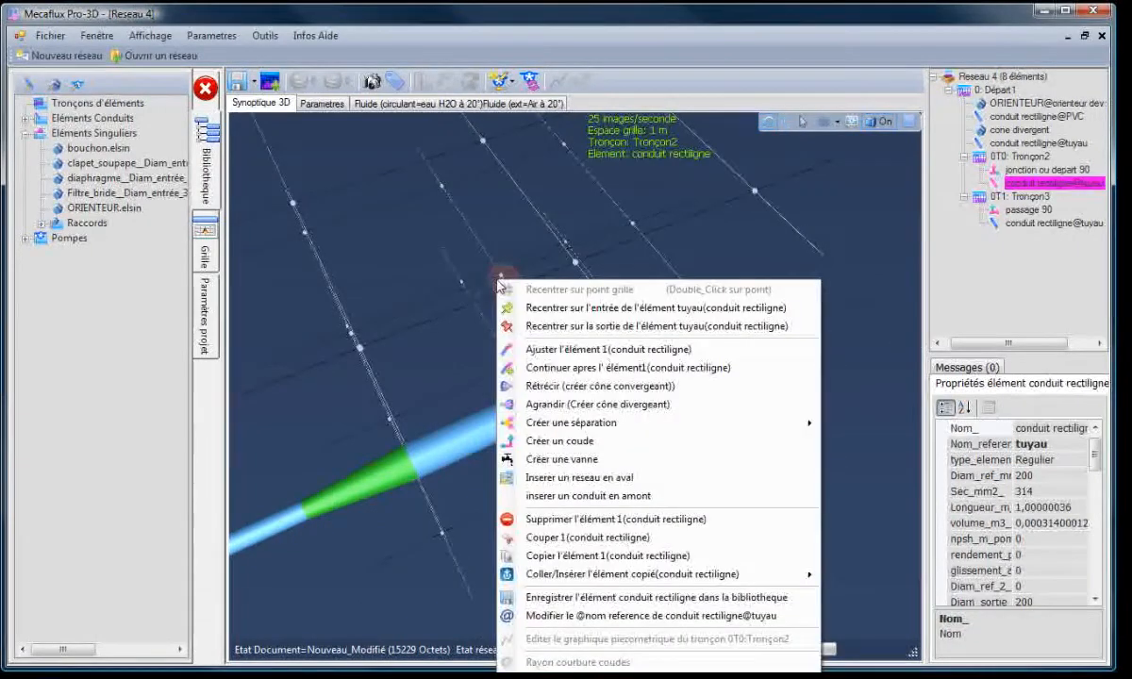
left_click(562, 440)
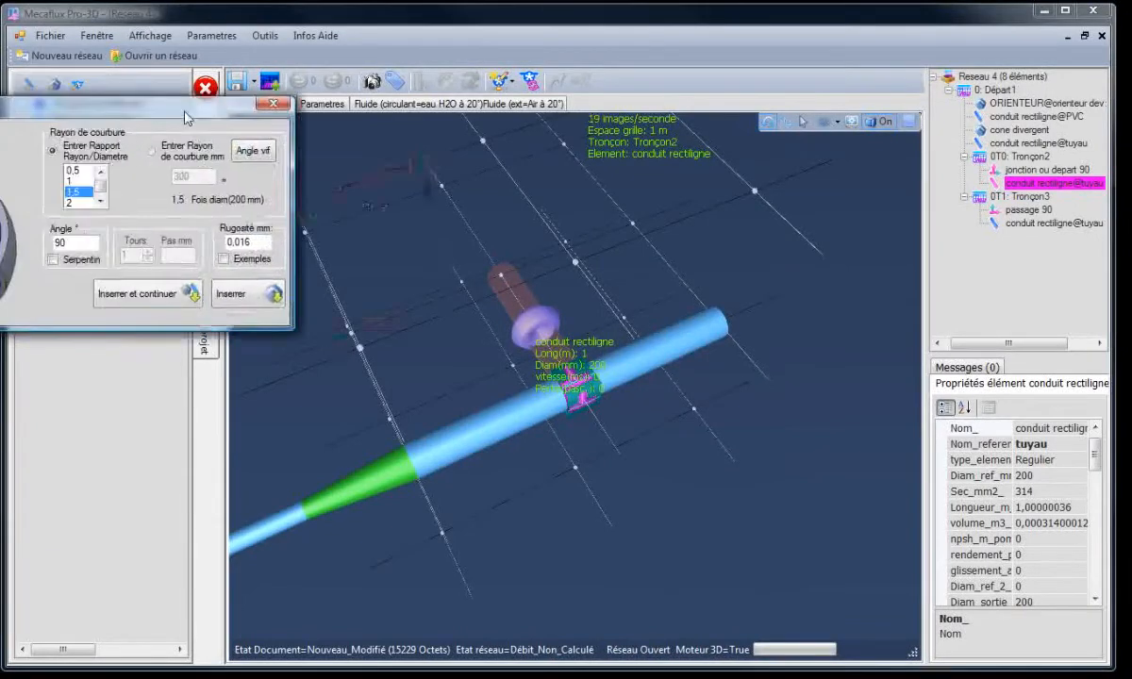
left_click_drag(187, 101, 411, 119)
Step: Try the elbow's curvature options: radius/diameter ratio 2, direct radius entry and sharp angle, and return to the ratio
left_click(295, 196)
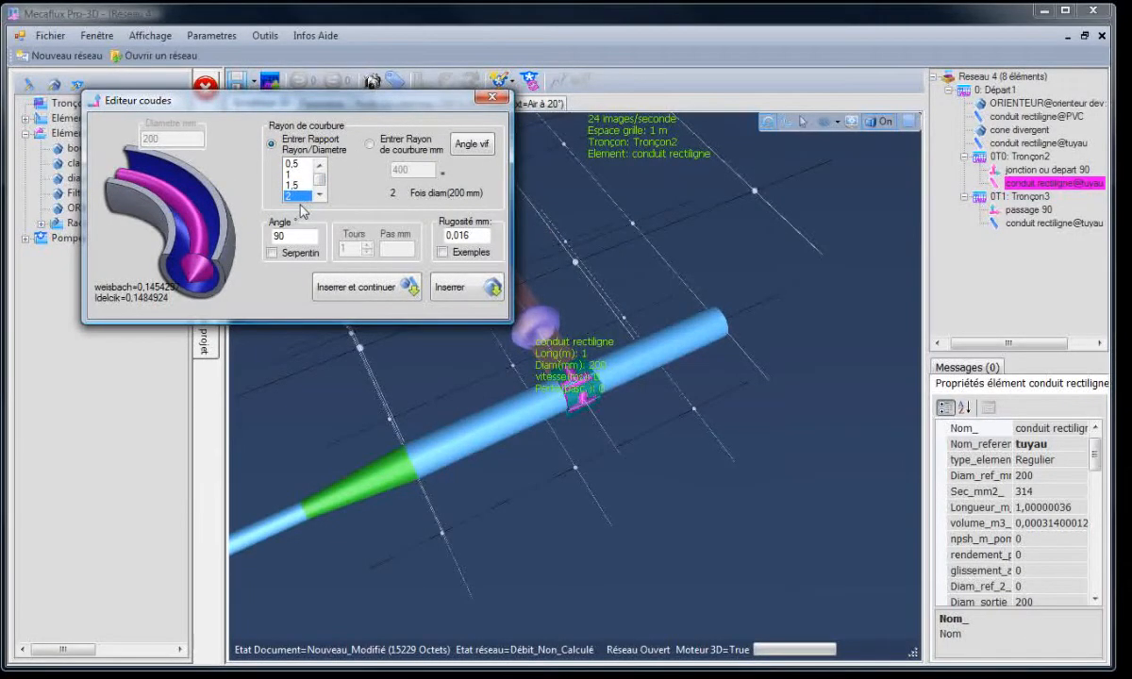
left_click(369, 143)
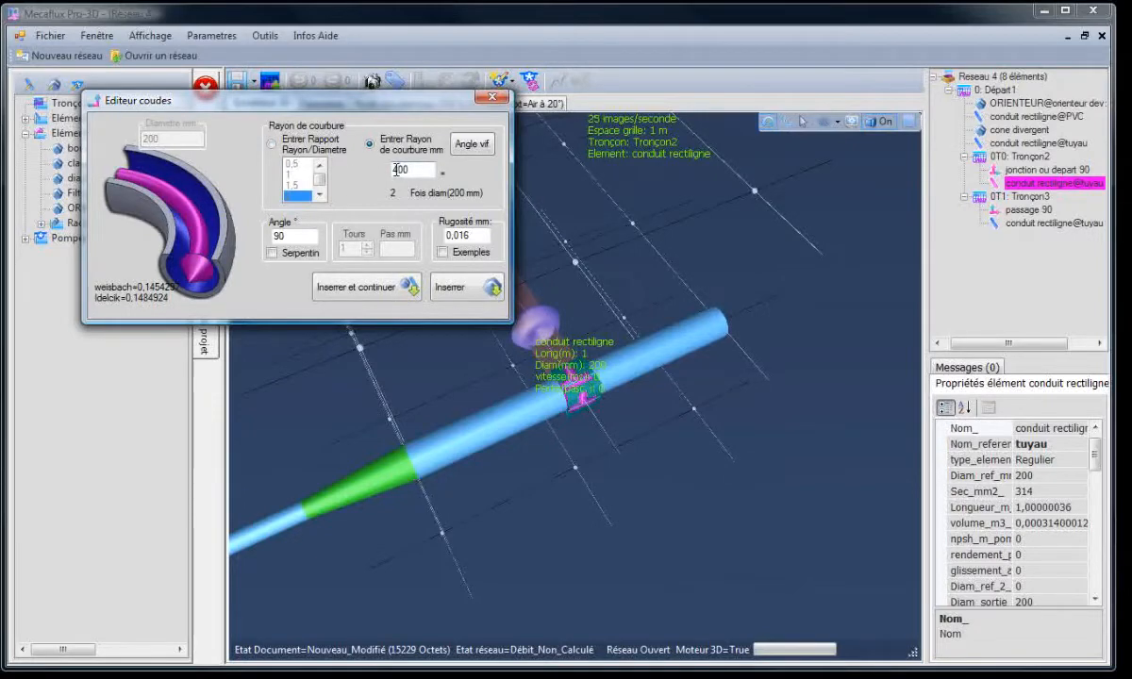
left_click(476, 142)
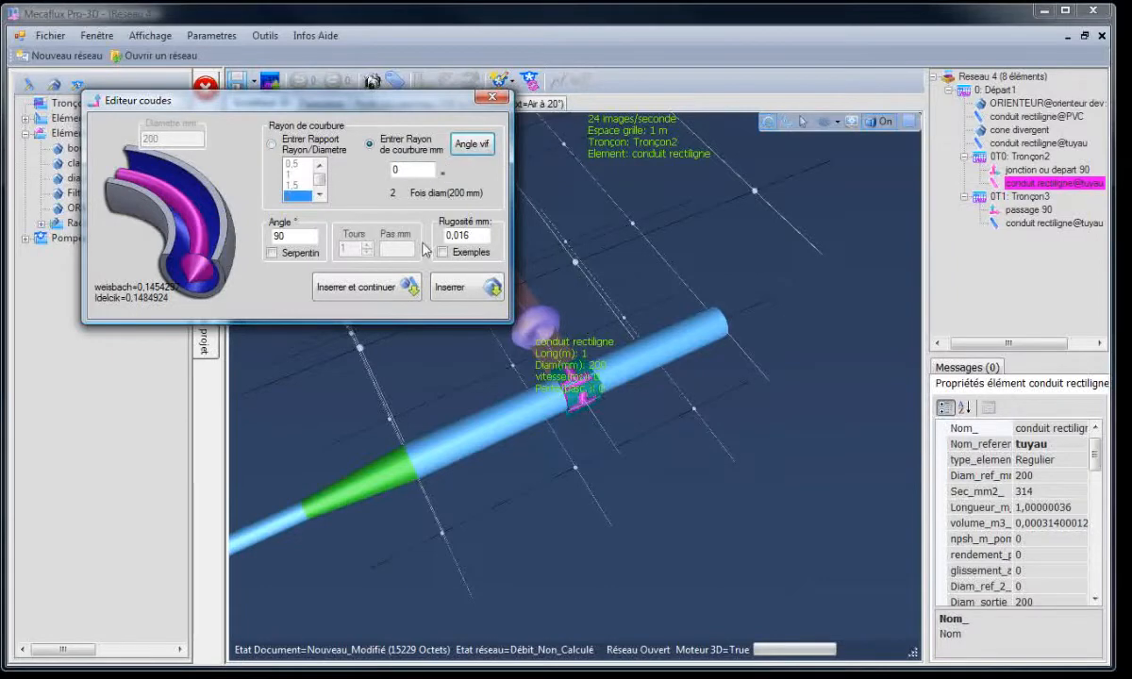
left_click(272, 143)
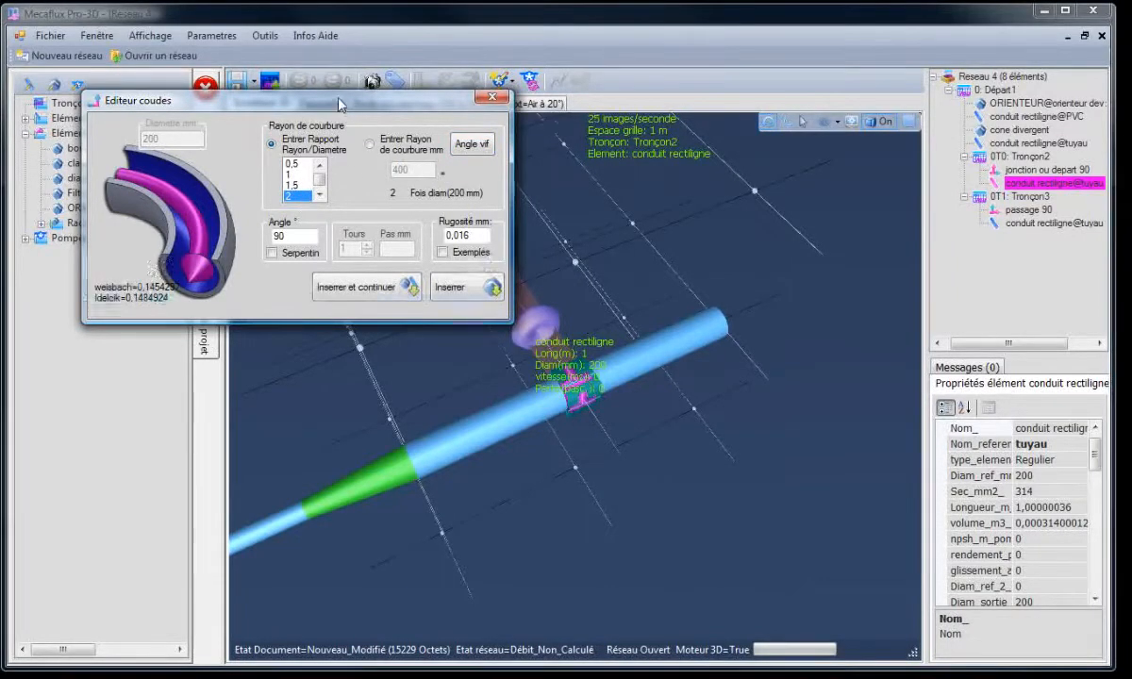
left_click_drag(339, 104, 330, 75)
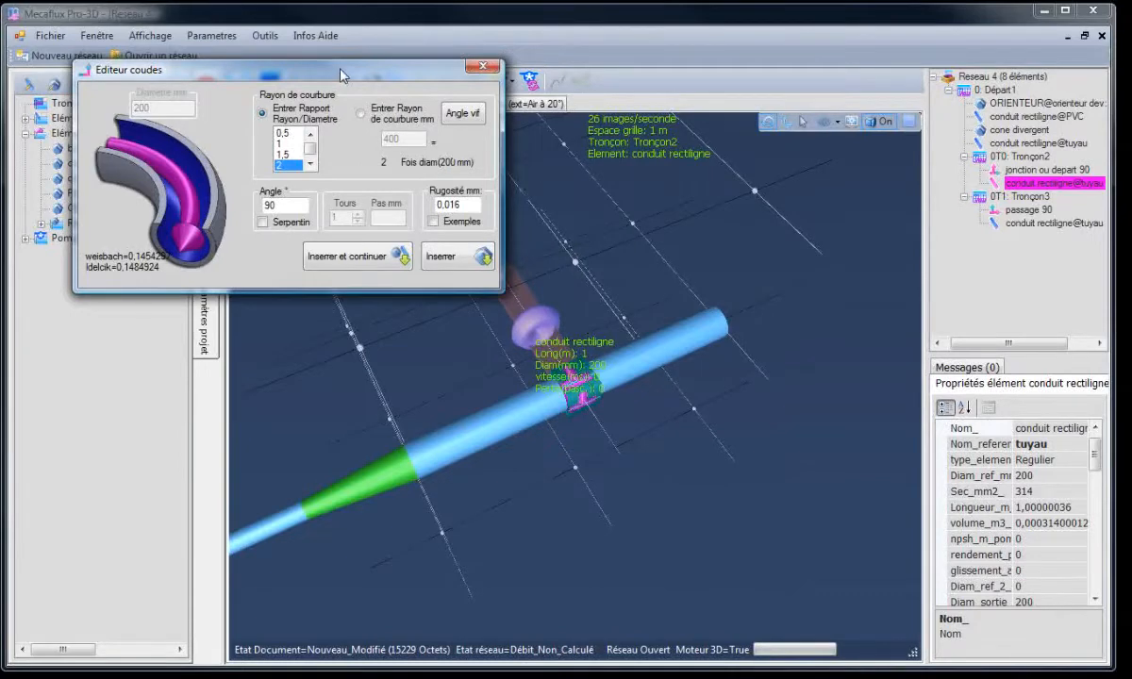
left_click_drag(319, 64, 293, 74)
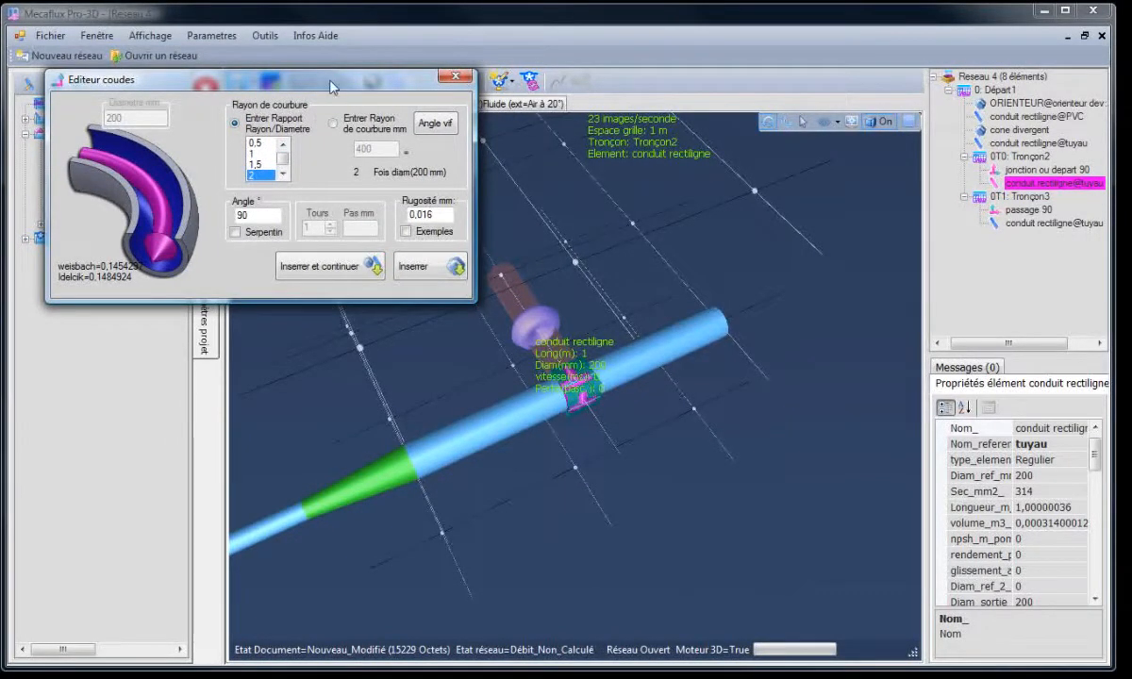
mouse_move(330, 83)
left_mouse_down()
mouse_move(358, 79)
mouse_move(310, 67)
mouse_move(339, 78)
left_mouse_up()
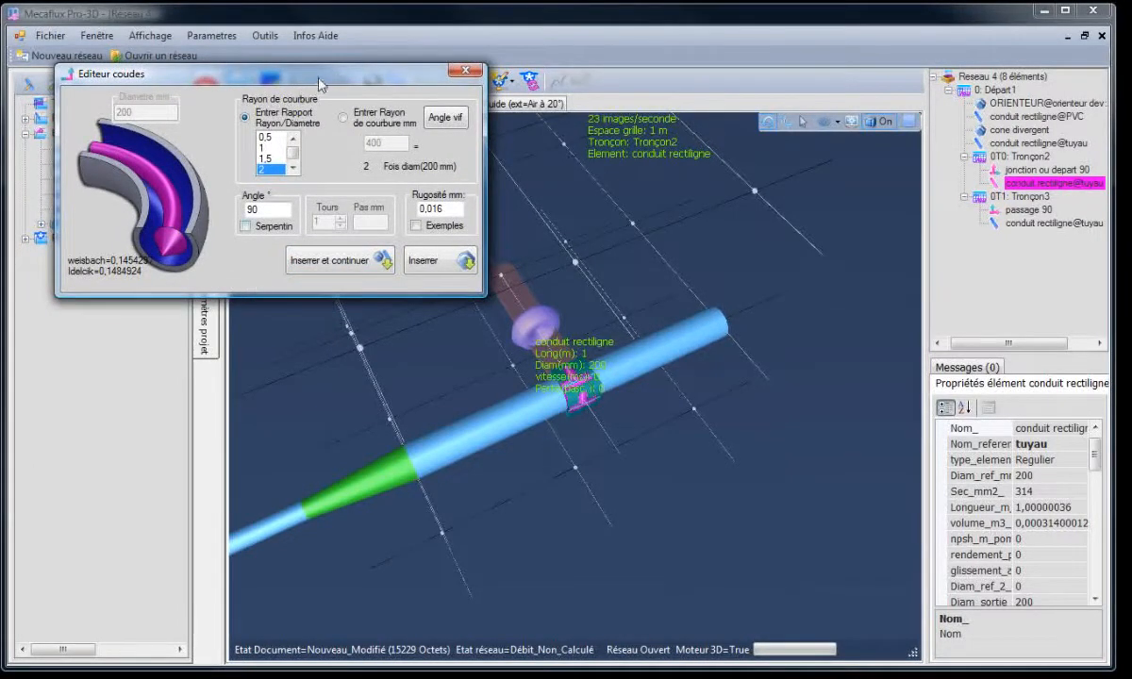
Step: Insert a coil (Serpentin) after Tronçon2's conduit with 6 turns, 300 mm pitch and a radius/diameter ratio of 1, and inspect it
left_click(246, 227)
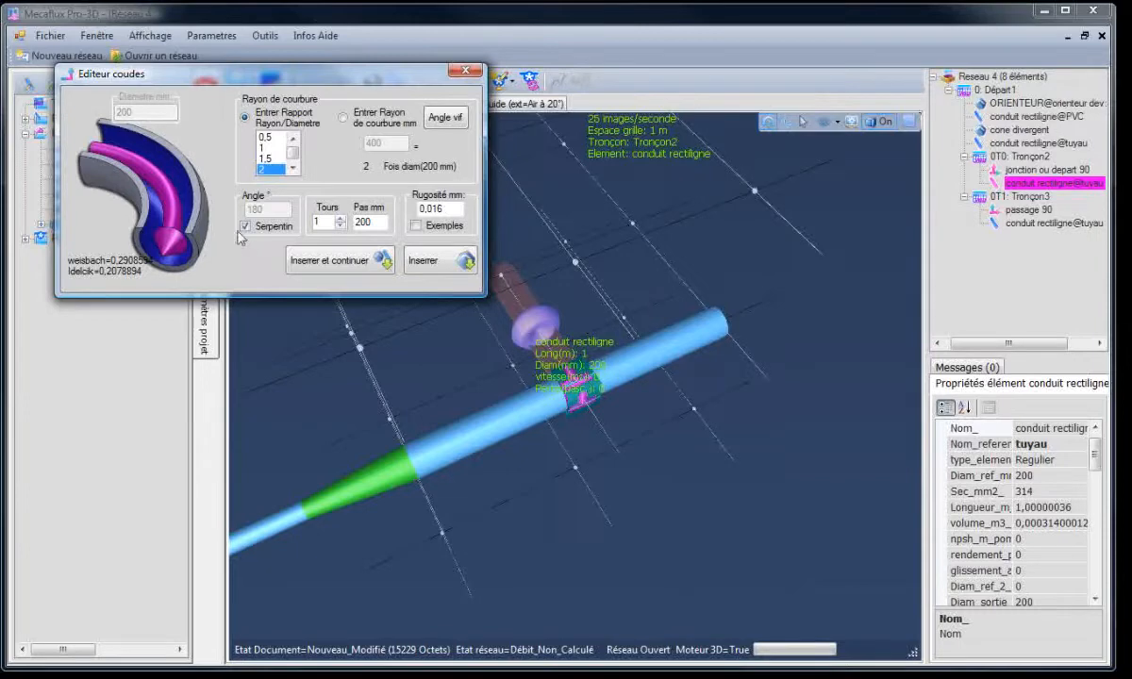
left_click(246, 227)
left_click(246, 228)
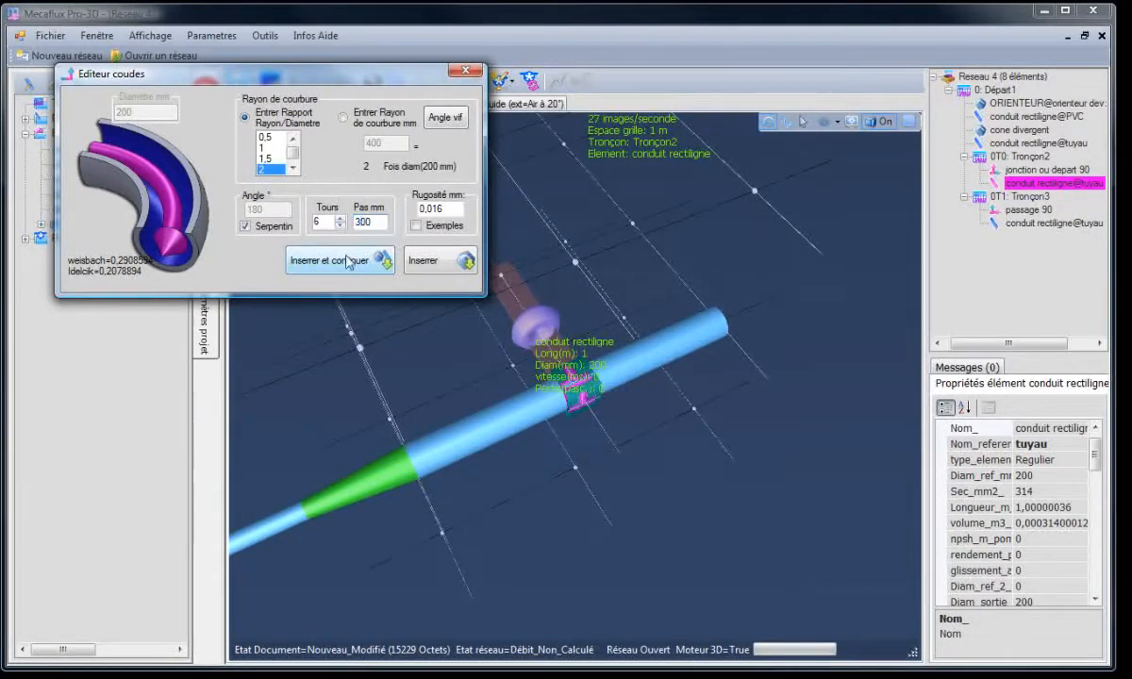
left_click(267, 148)
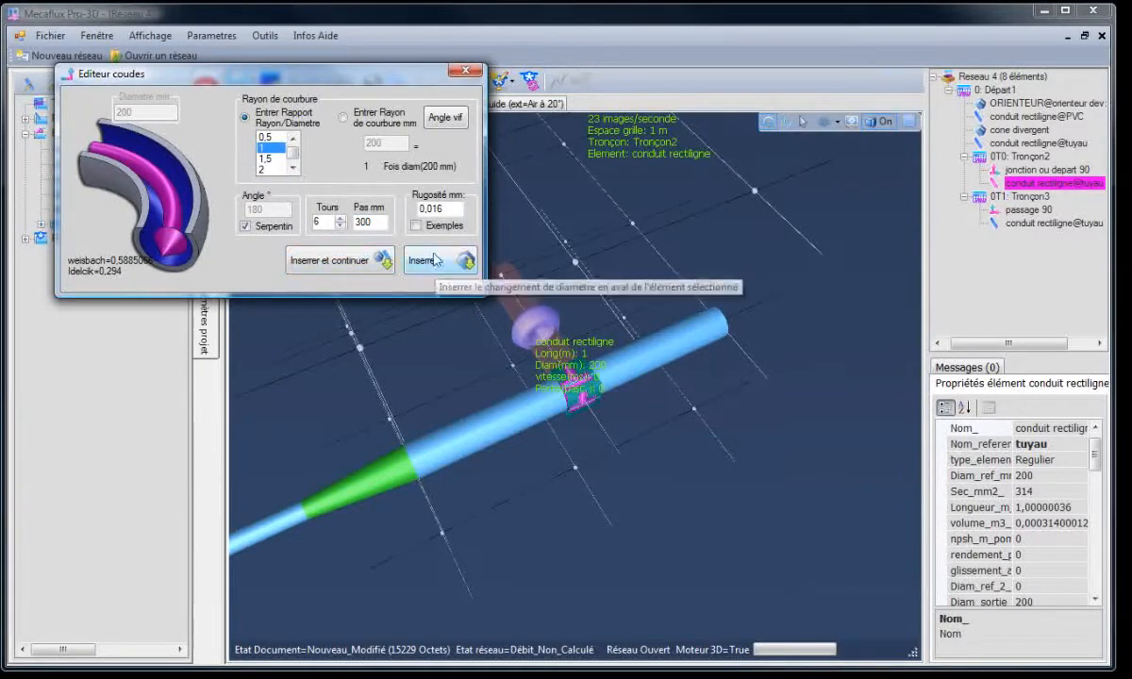
left_click_drag(387, 78, 324, 197)
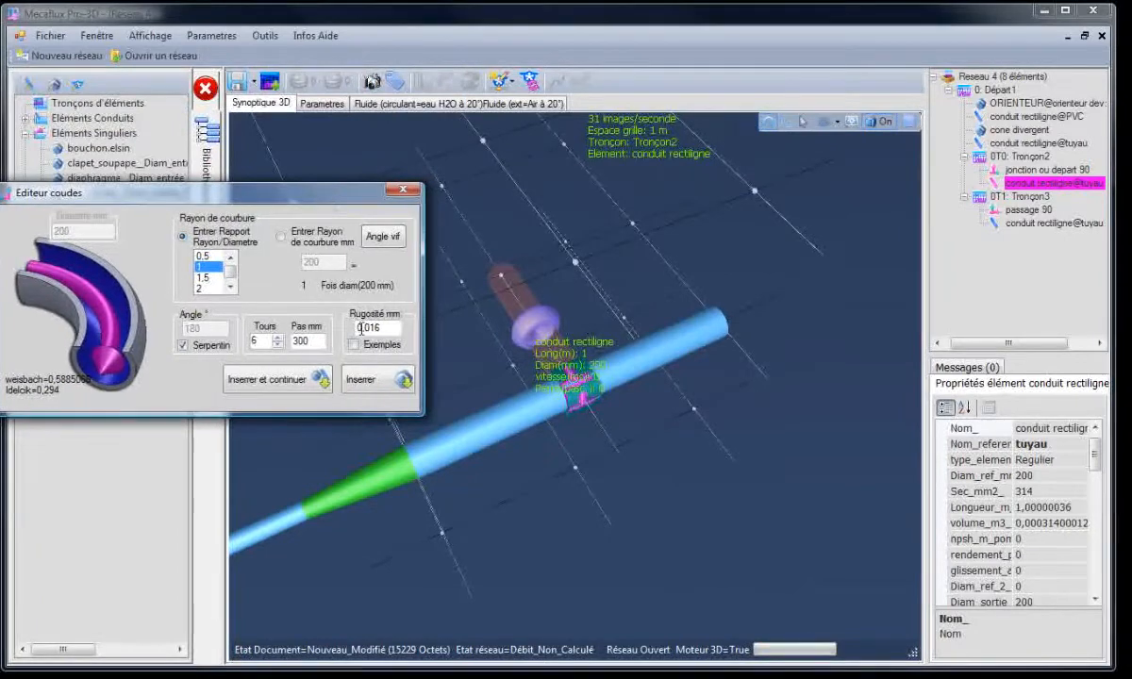
left_click(367, 385)
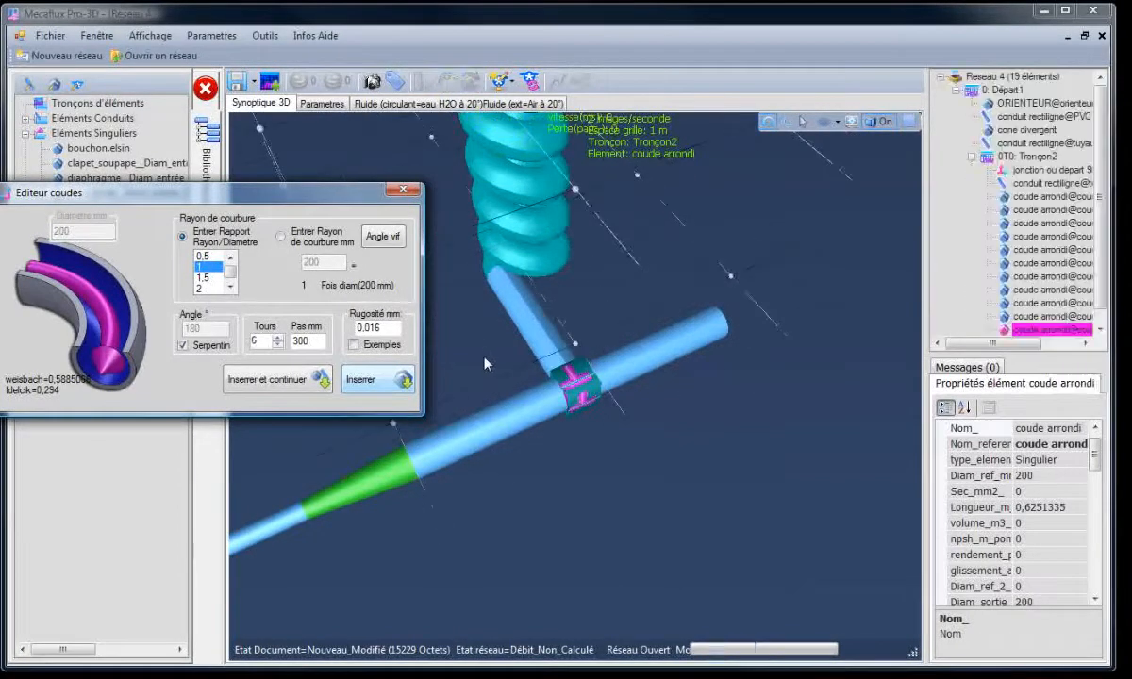
left_click_drag(466, 332, 637, 279)
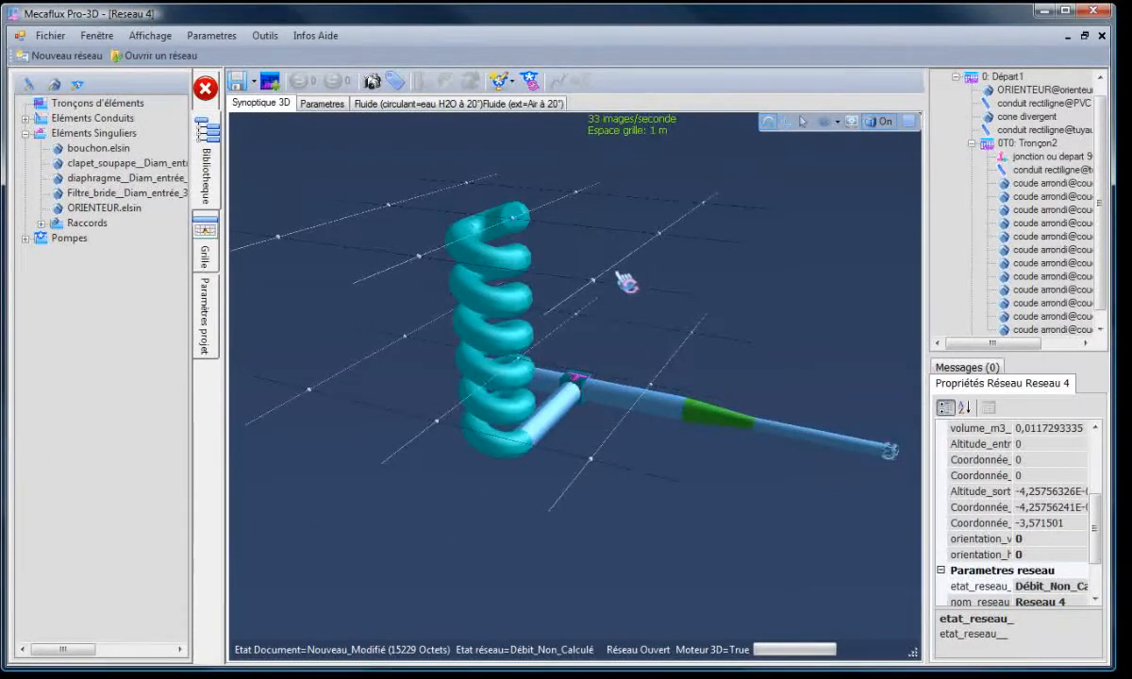
left_click_drag(507, 476, 506, 514)
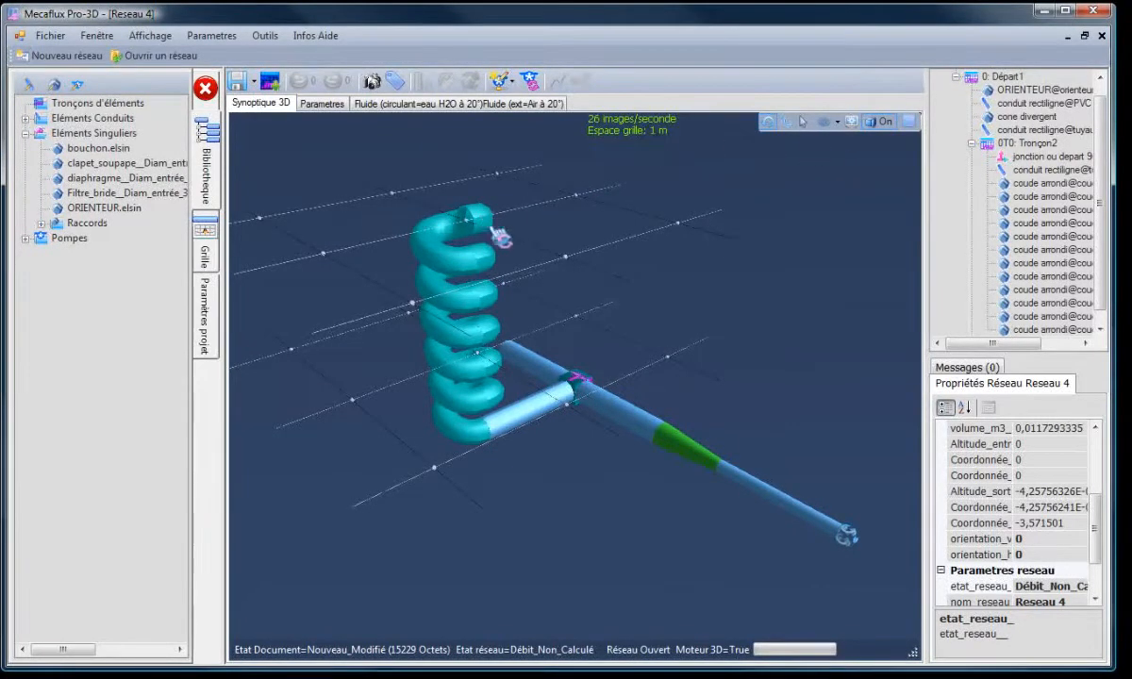
Step: Insert a ball valve (Vanne robinet boisseau) with a 45° closing angle at the end of Tronçon3's straight conduit
right_click(516, 361)
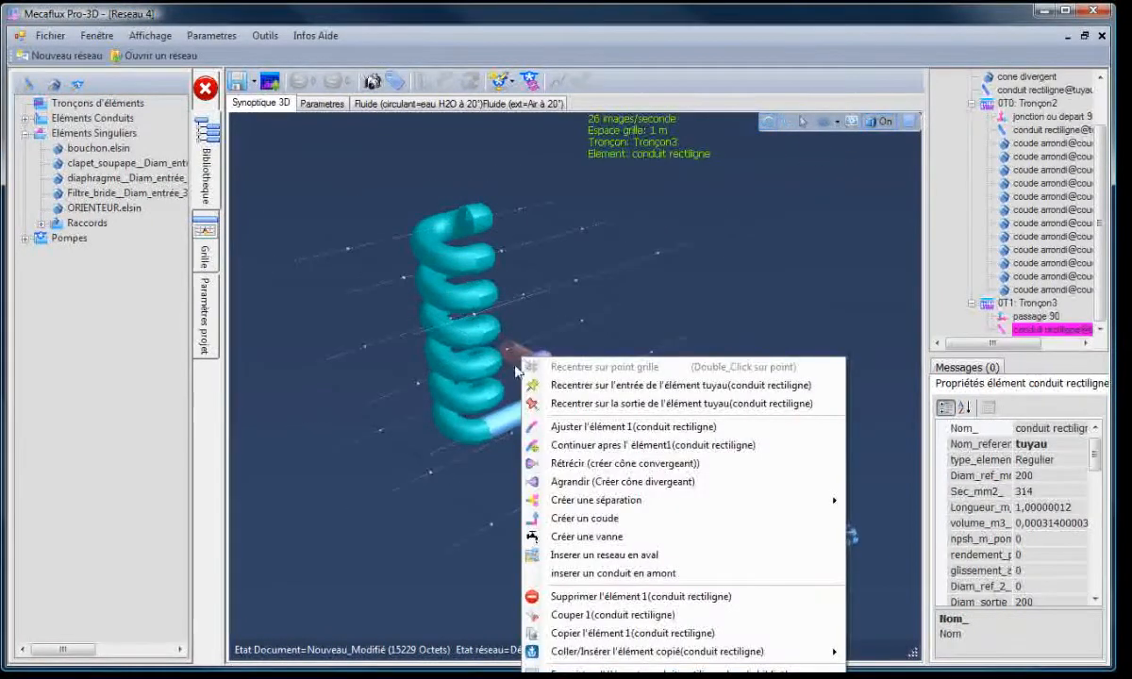
left_click(585, 537)
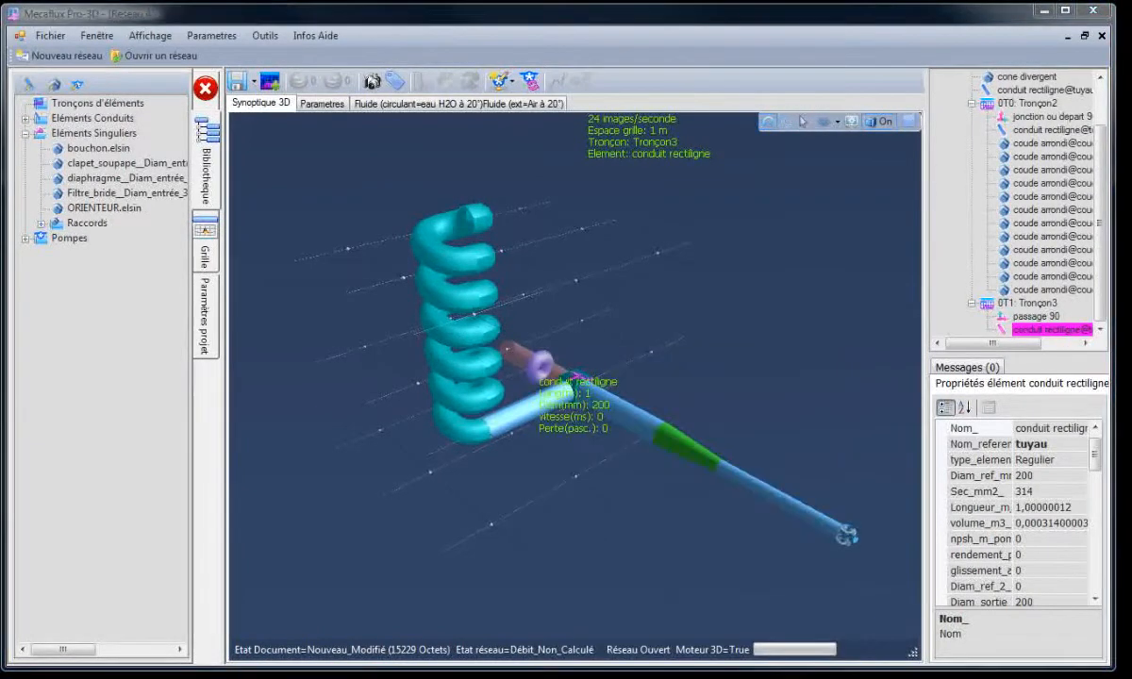
left_click_drag(0, 248, 613, 458)
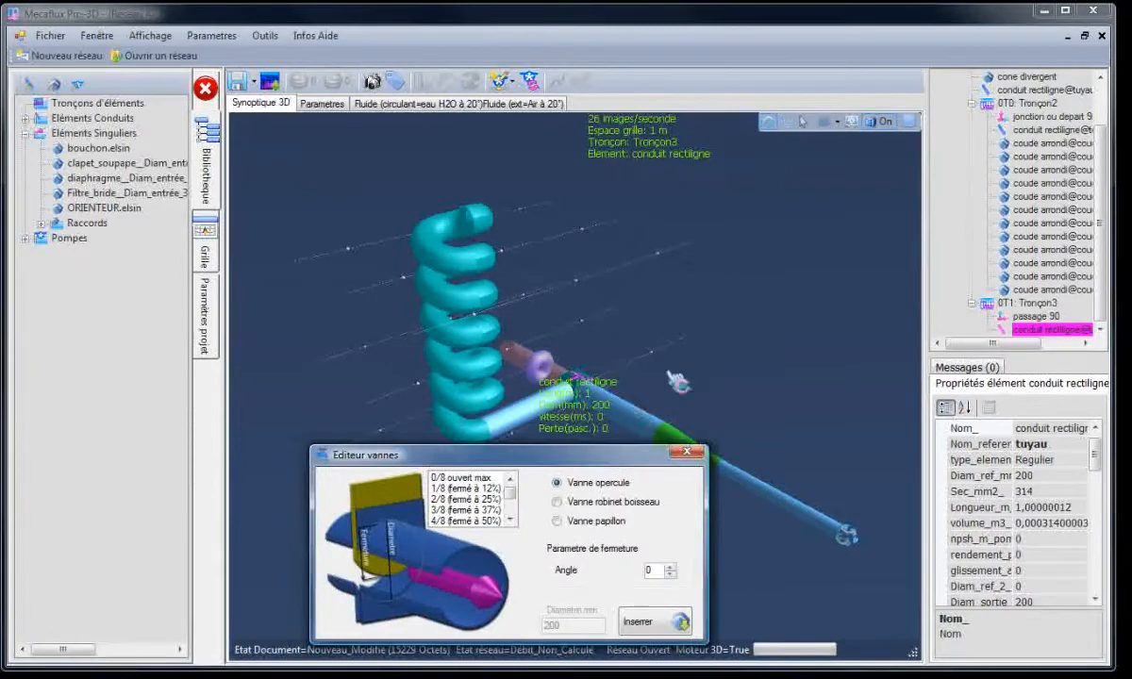
left_click_drag(667, 372, 482, 333)
left_click(681, 407)
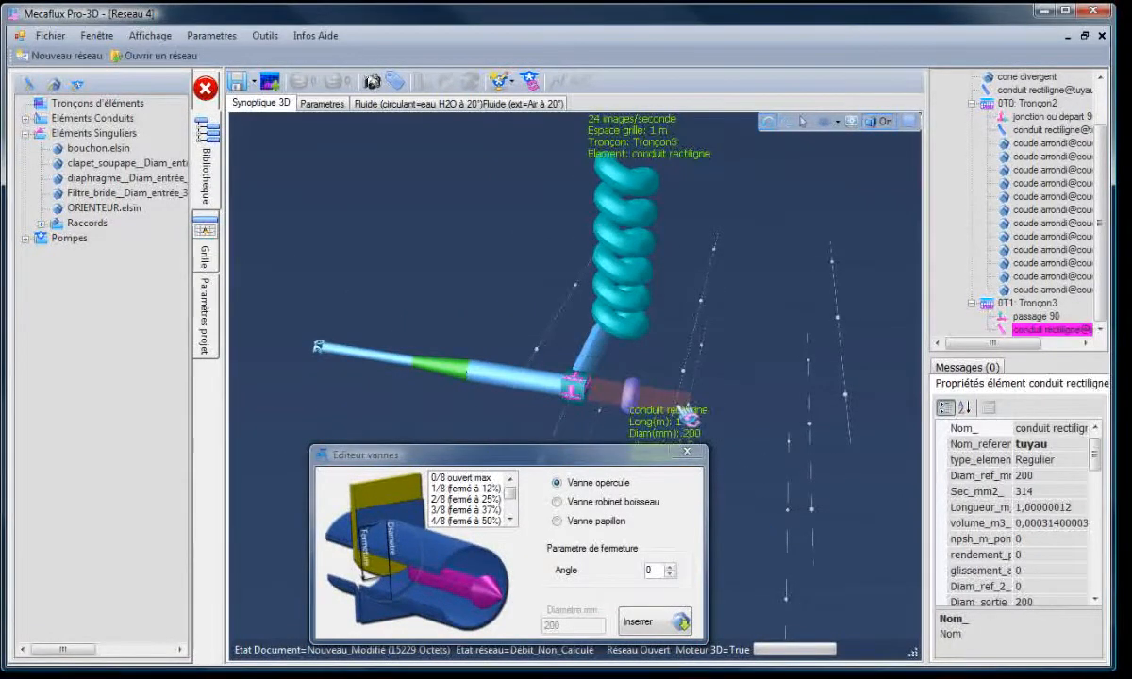
left_click(572, 505)
left_click_drag(552, 456, 434, 434)
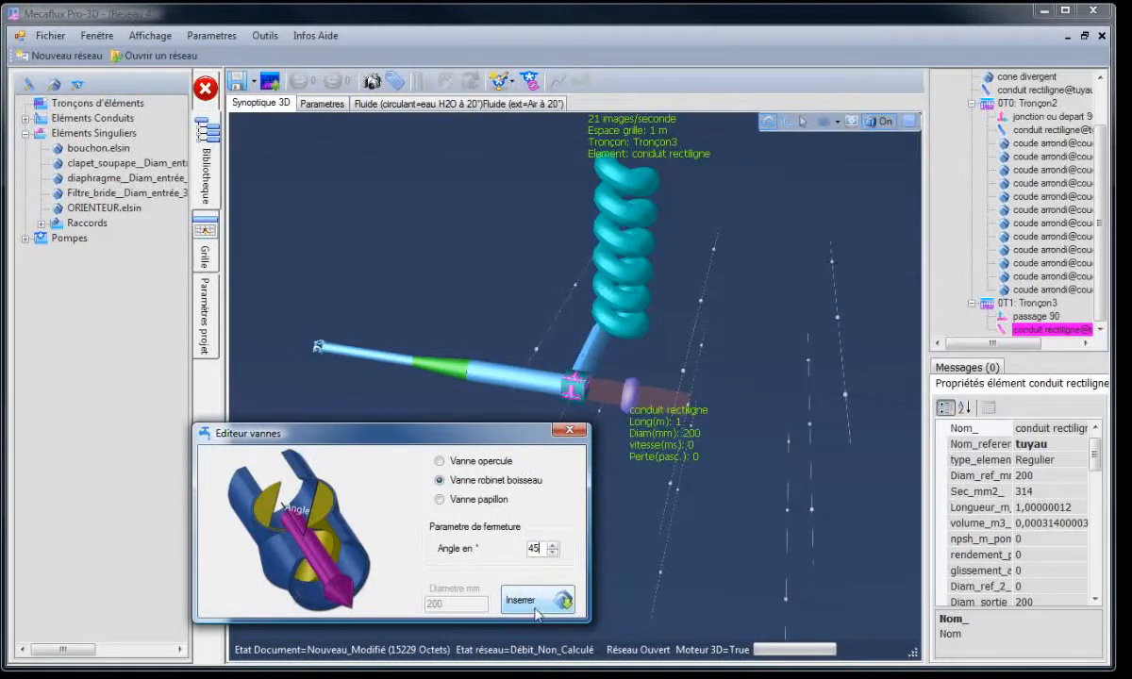
left_click(536, 609)
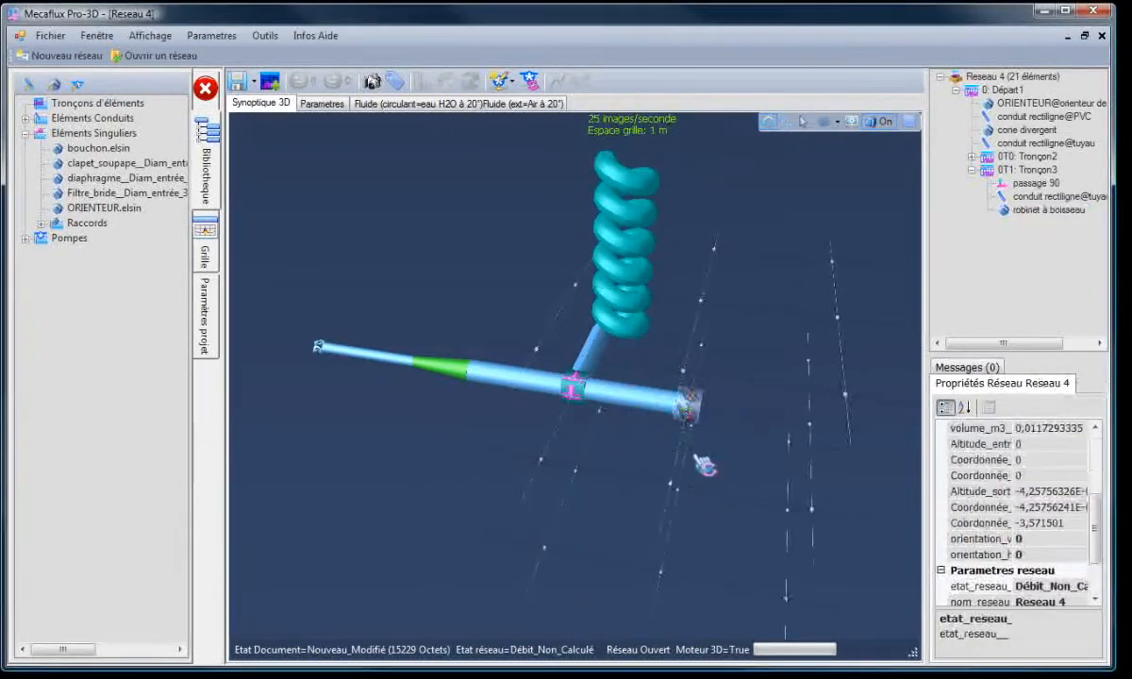
Step: Examine the ball valve at the end of Tronçon3 up close and the whole pipe network from several viewpoints
left_click(1028, 210)
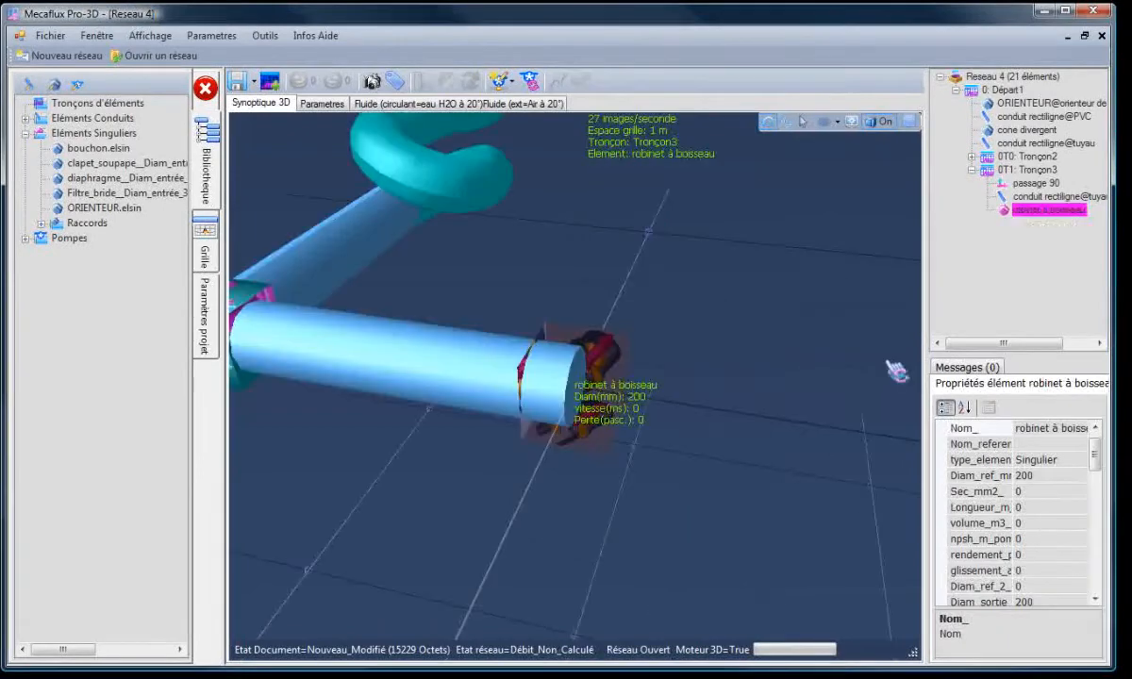
left_click(627, 481)
left_click_drag(660, 491, 450, 444)
left_click_drag(514, 529, 665, 630)
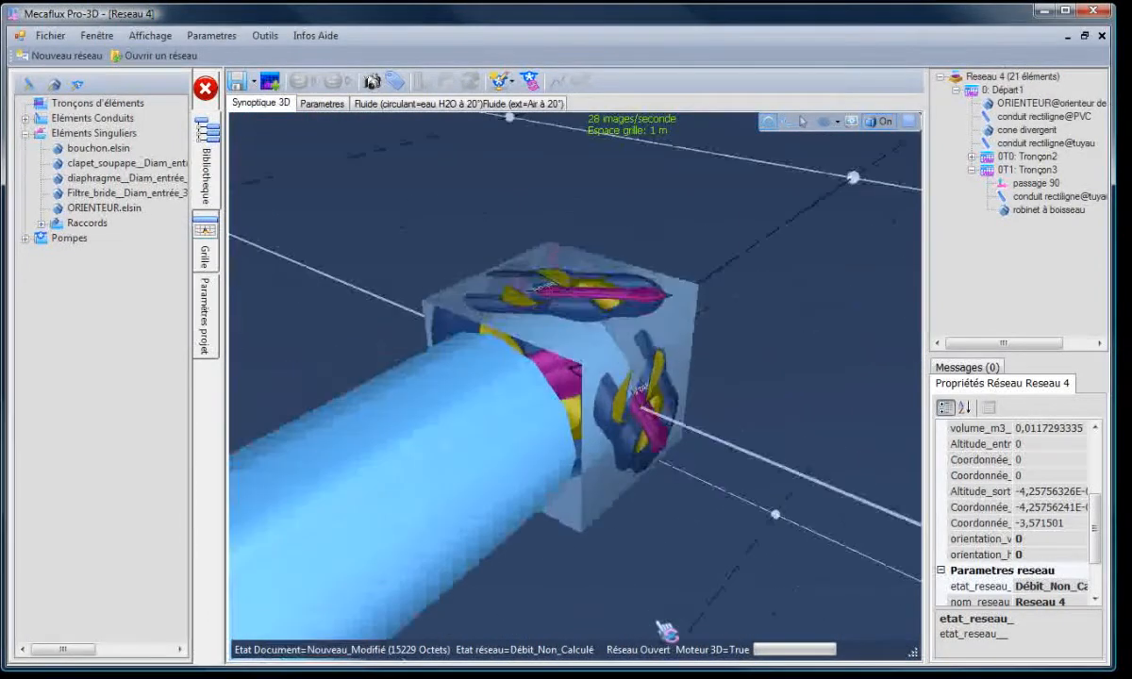
scroll(674, 576, "down", 10)
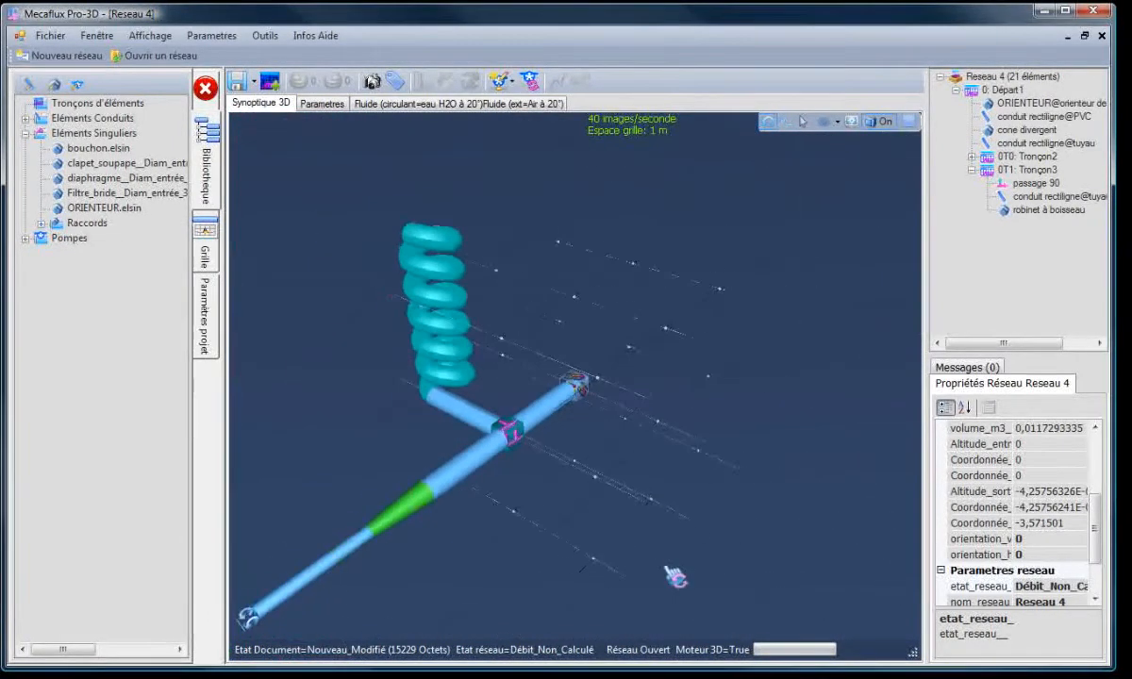
left_click_drag(539, 528, 458, 261)
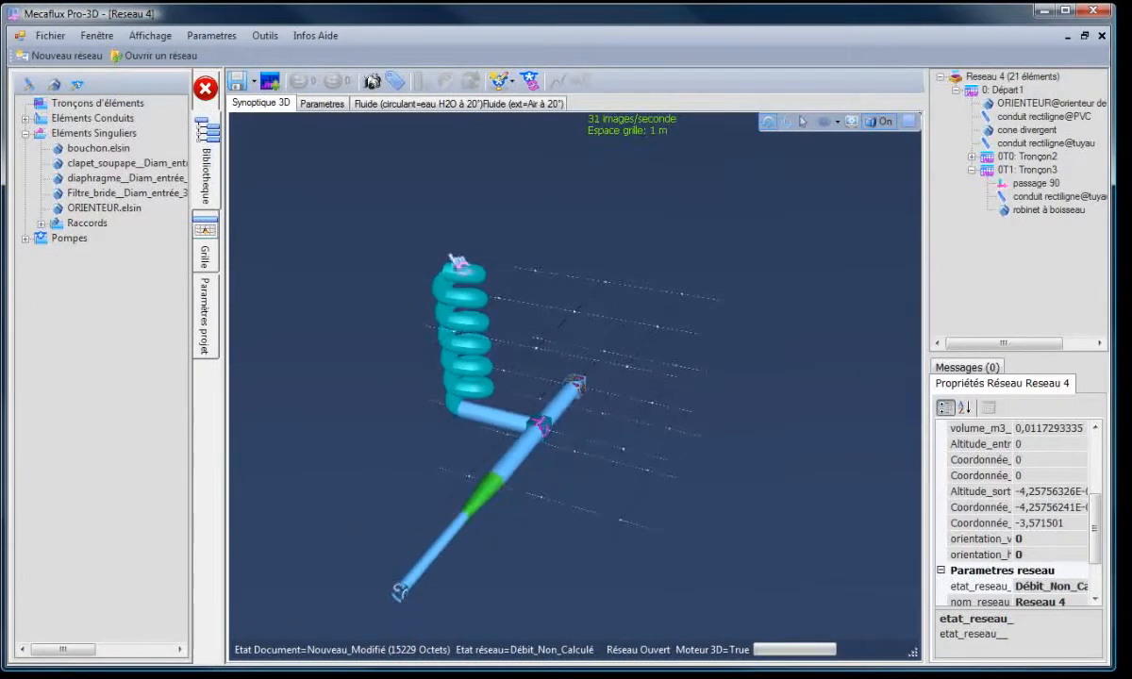
Step: Continue Tronçon2 after the coil's last elbow with a straight conduit 1 m long
left_click(461, 279)
right_click(455, 273)
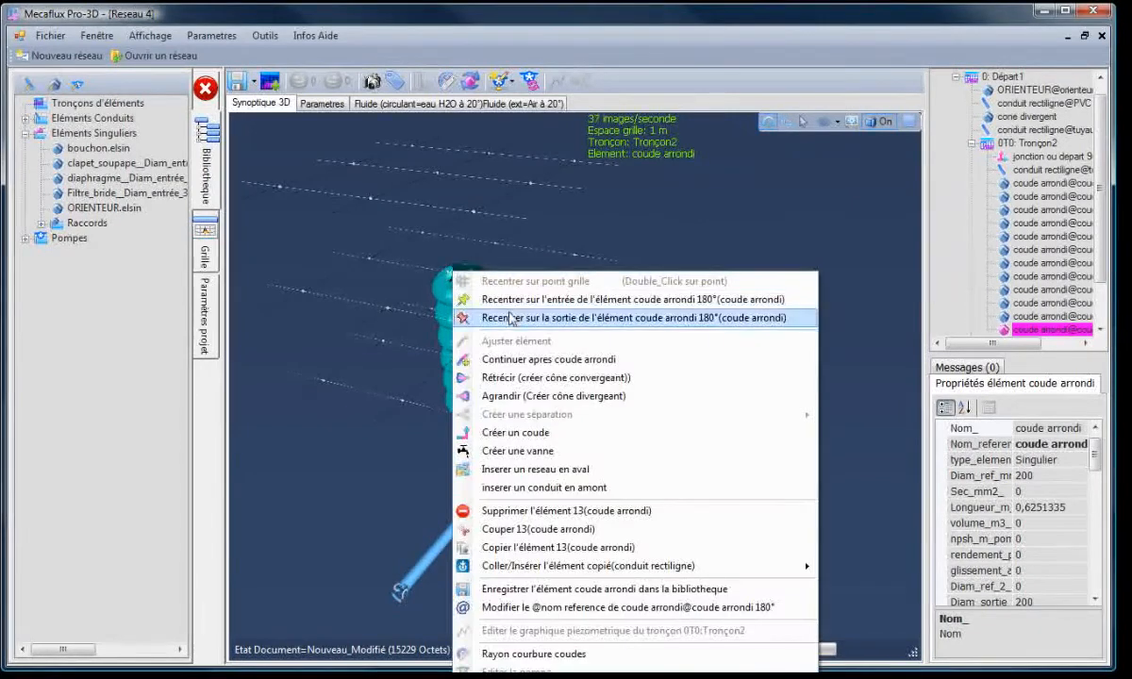
left_click(500, 359)
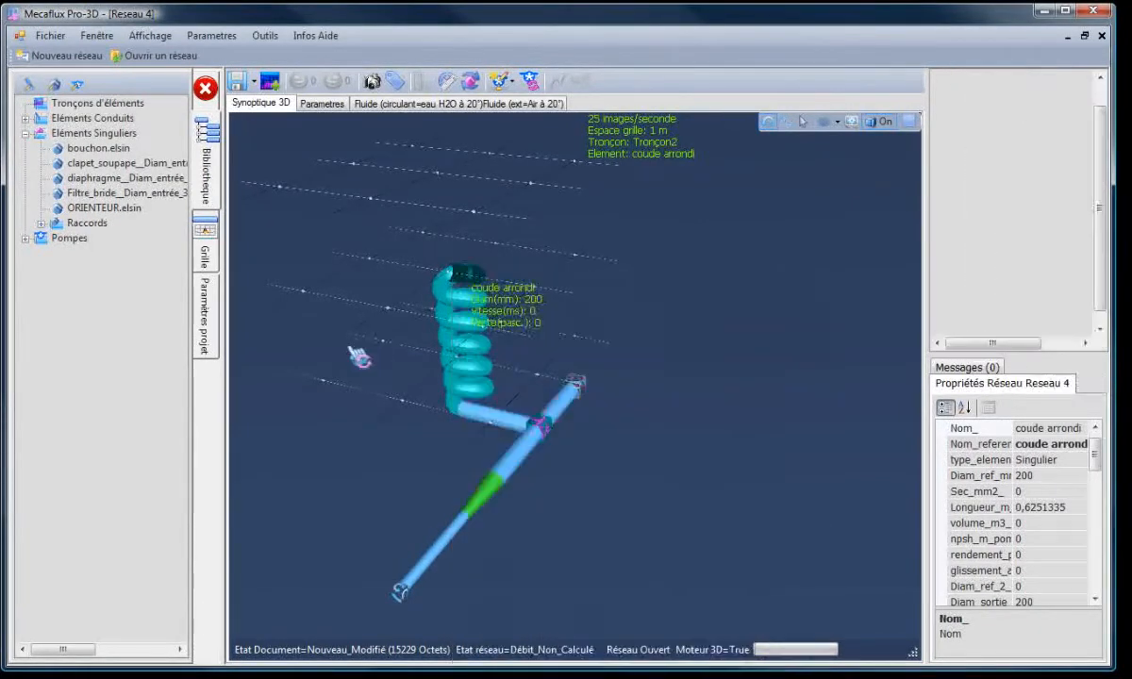
left_click_drag(357, 495, 457, 488)
left_click(506, 349)
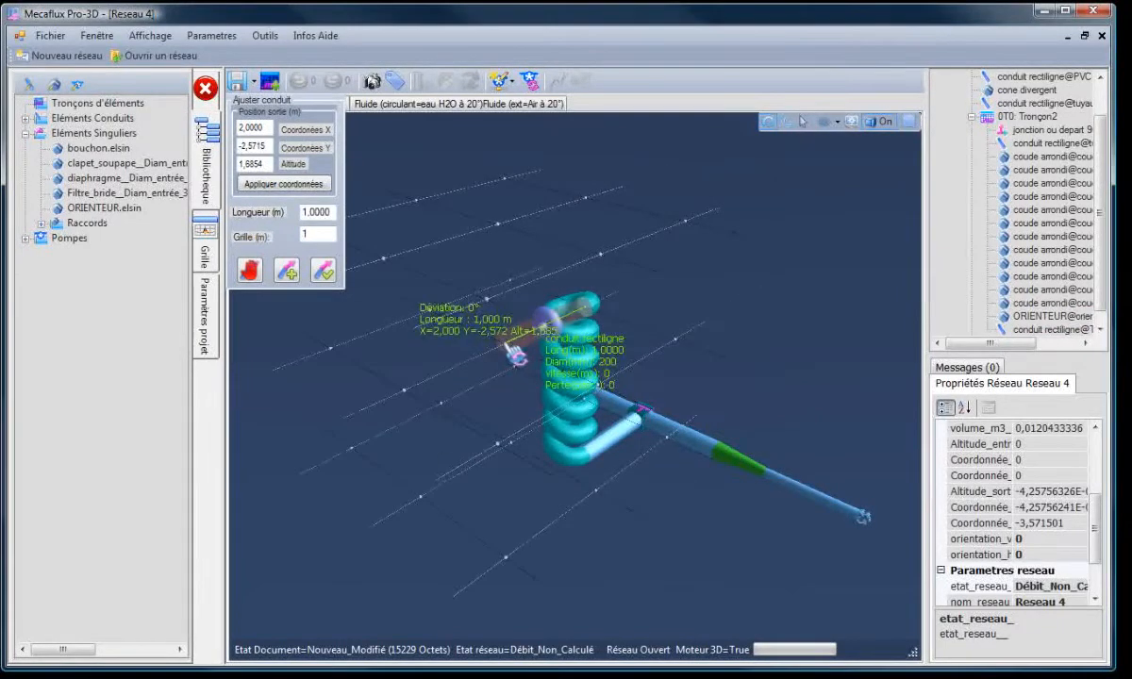
left_click(323, 270)
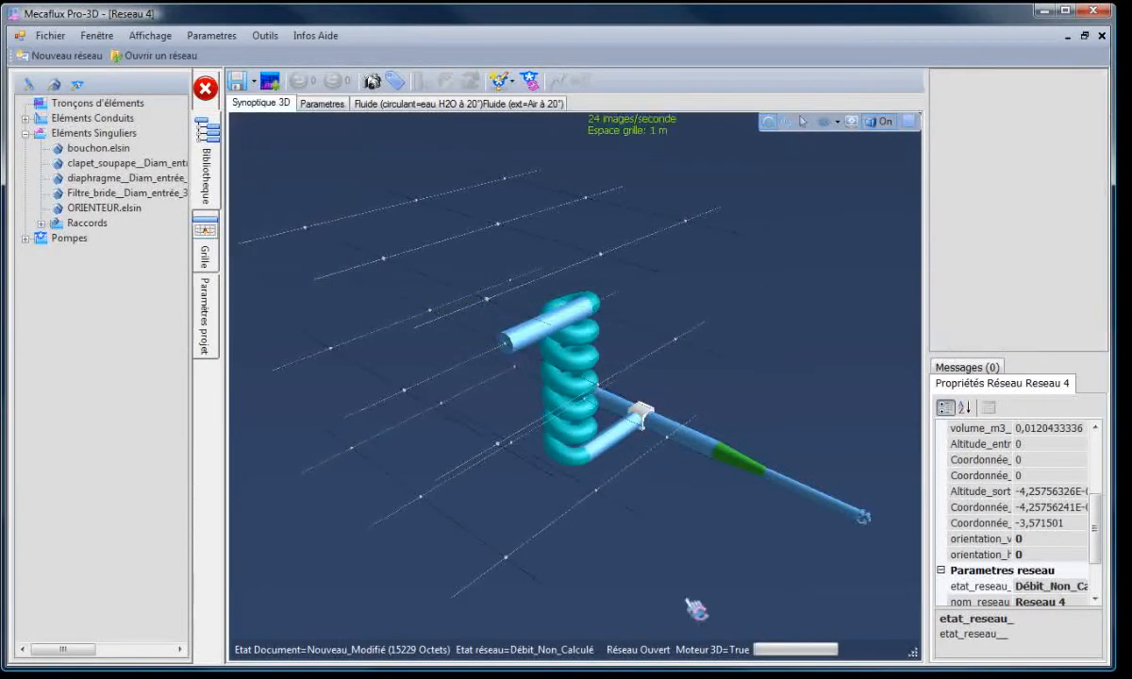
left_click_drag(686, 600, 672, 581)
left_click(437, 319)
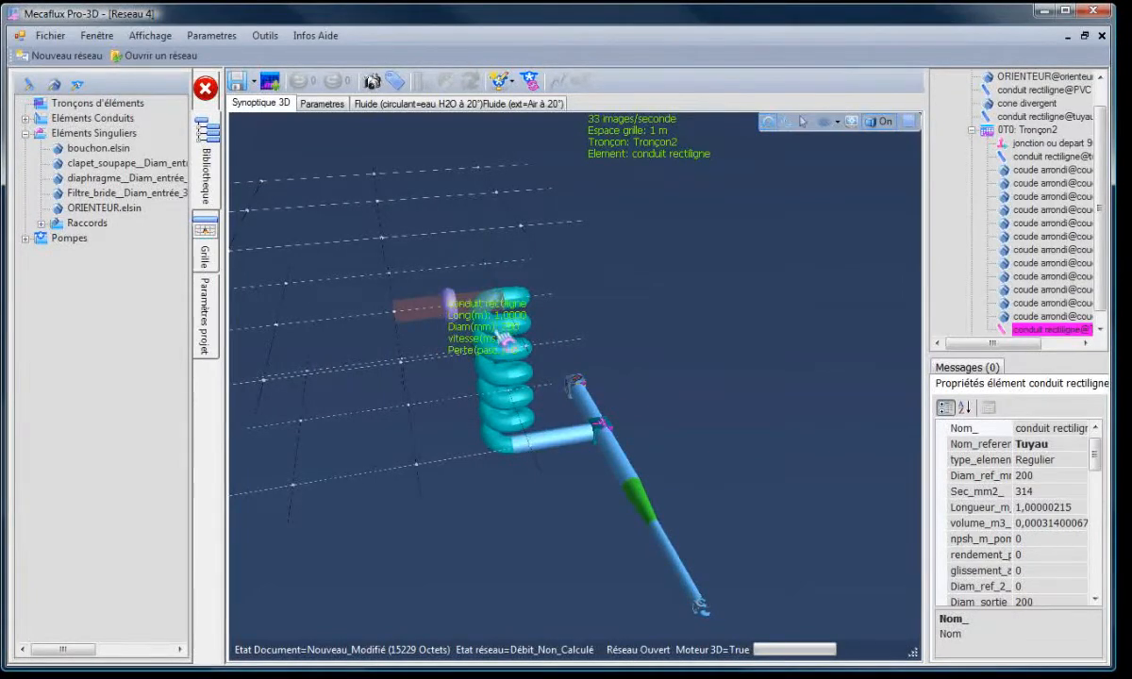
left_click(412, 533)
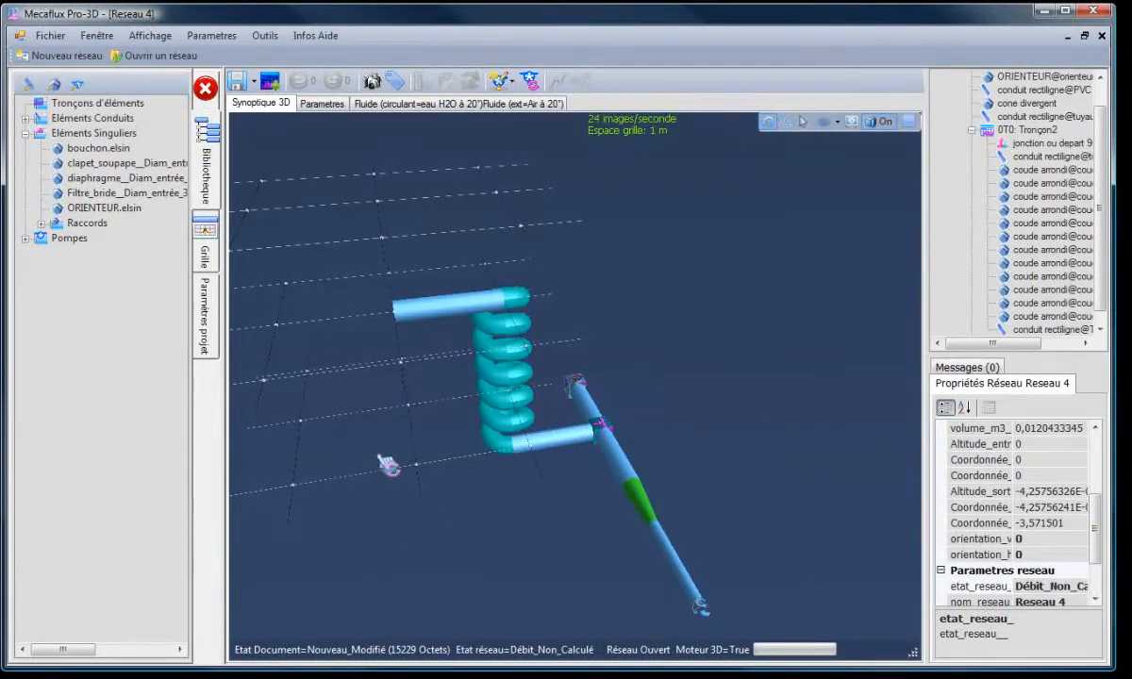
Step: Switch to Mecaflux Standard and choose the diaphragme element from the rétrécissement category of singular head losses
left_click(266, 35)
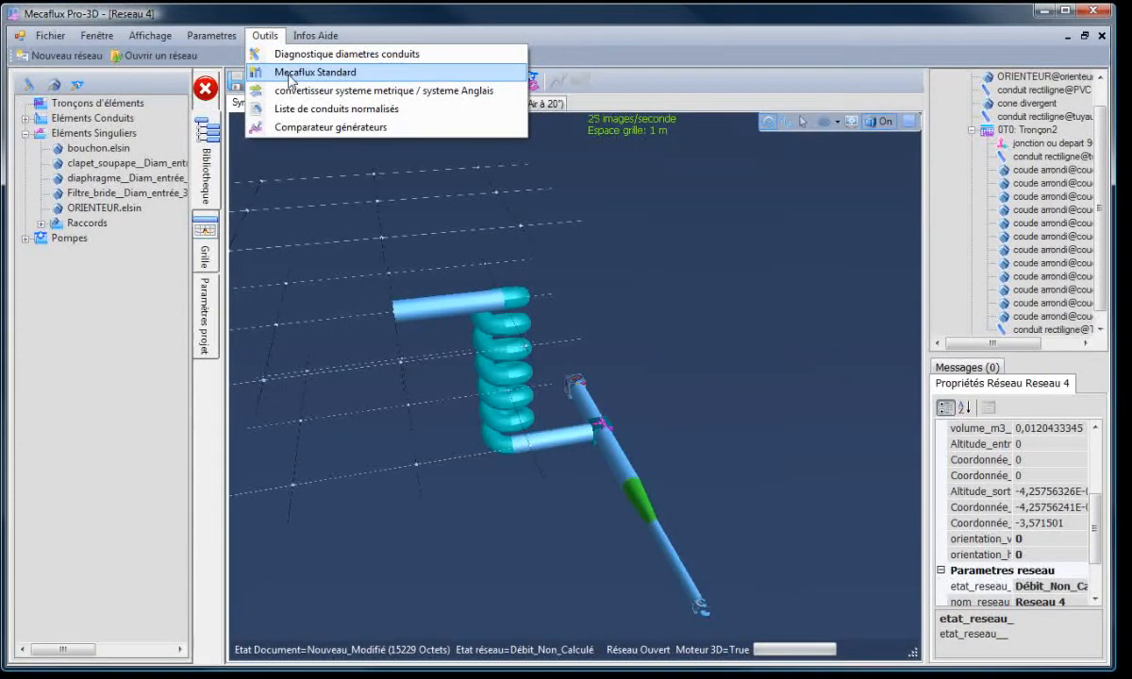
left_click(289, 74)
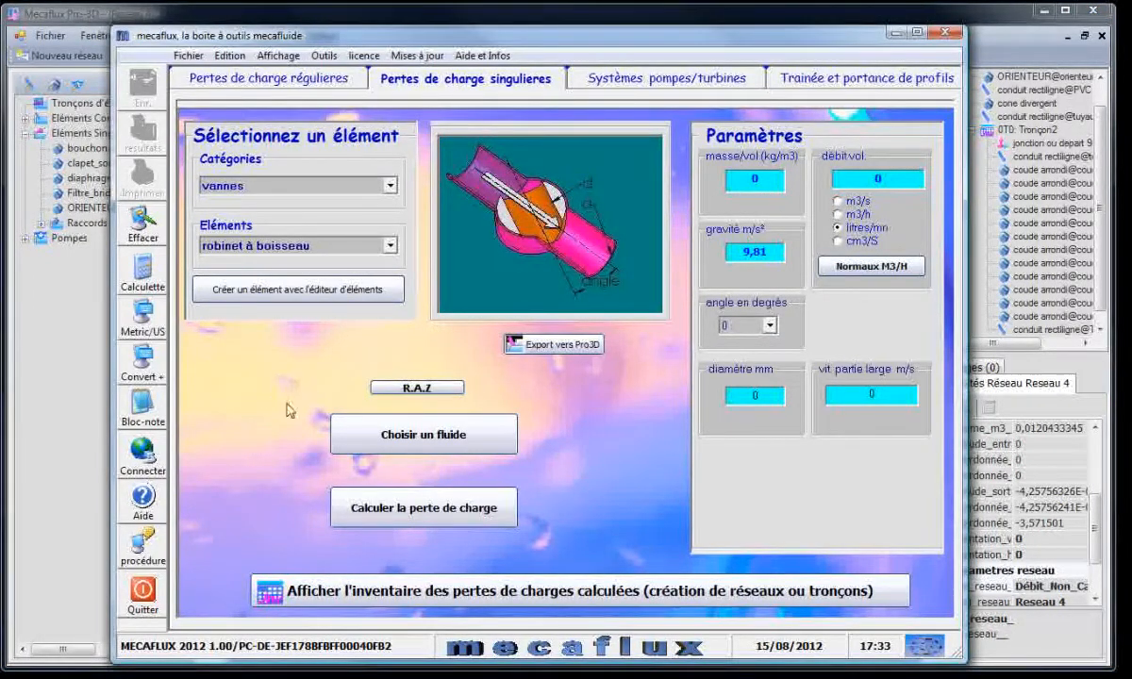
left_click(391, 187)
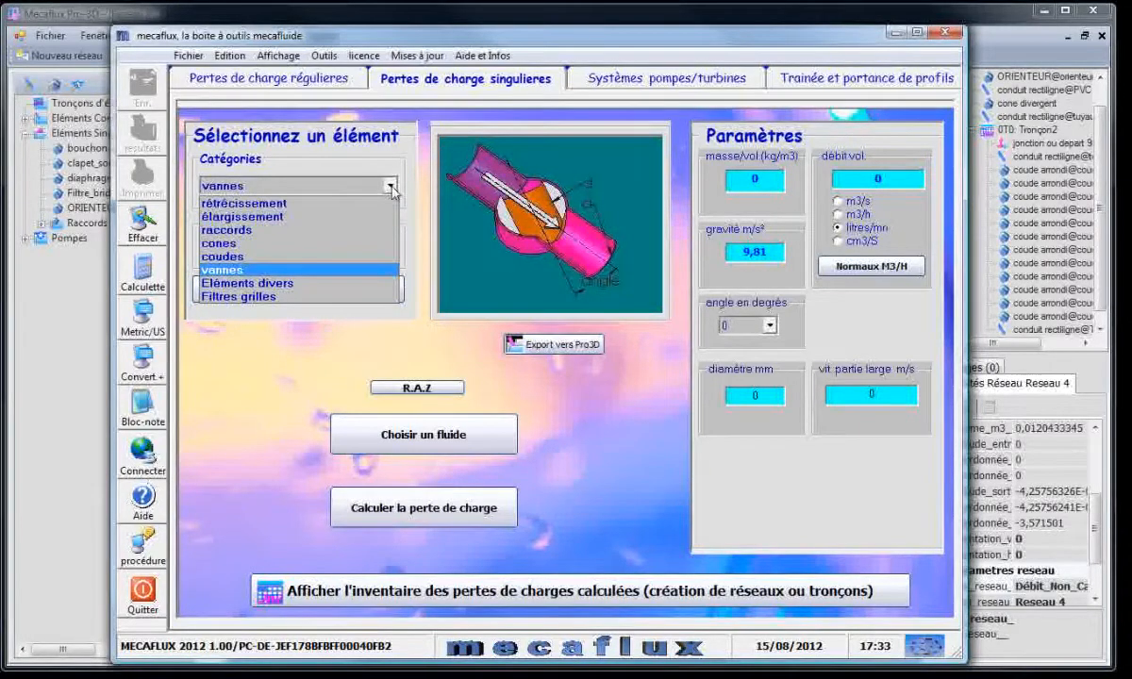
left_click(271, 203)
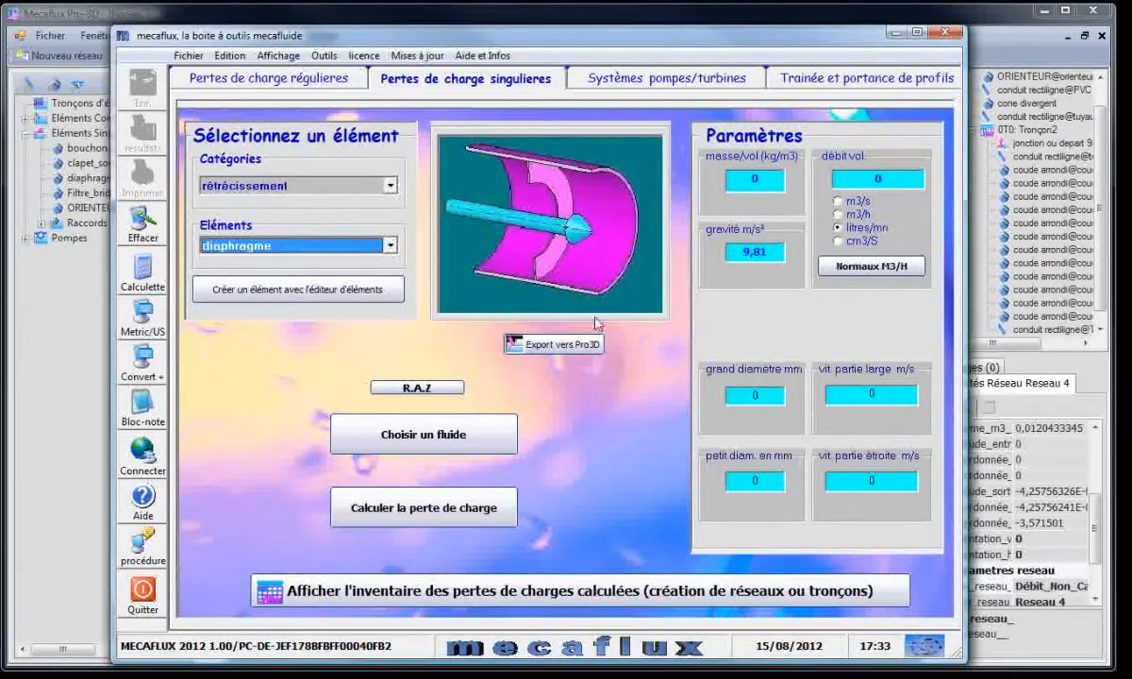
Step: Set the diaphragm's large diameter to 200 mm, small diameter to 20 mm and flow to 1 litre/min, with water (eau H2O) at 30 °C as fluid
left_click(769, 395)
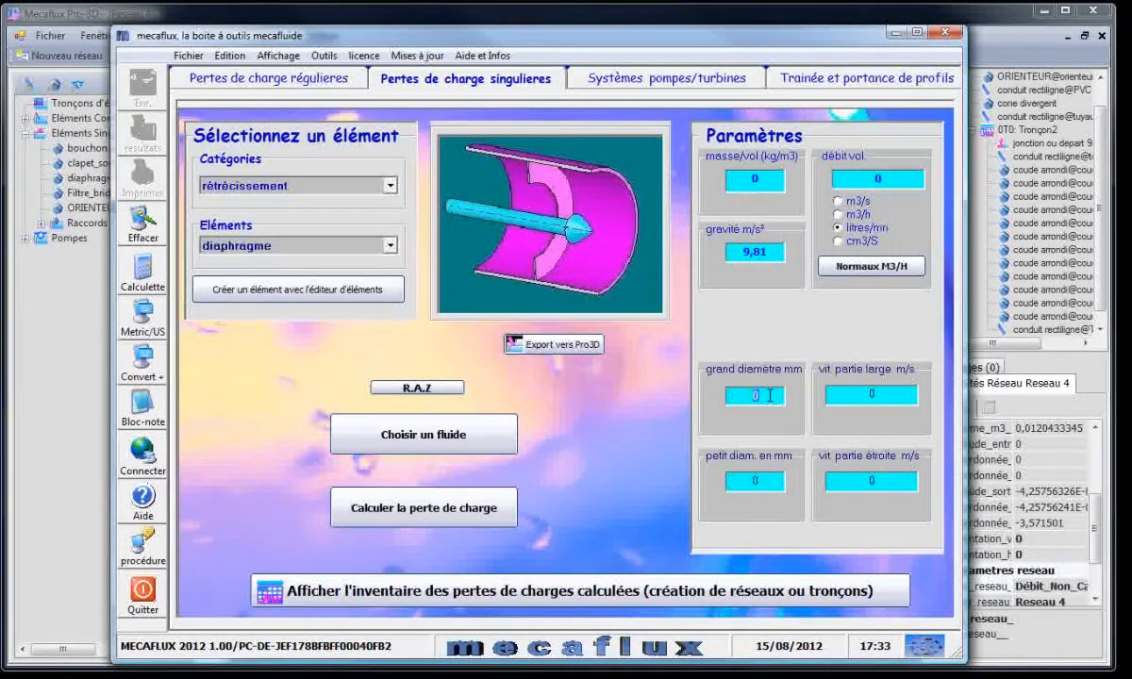
type("2")
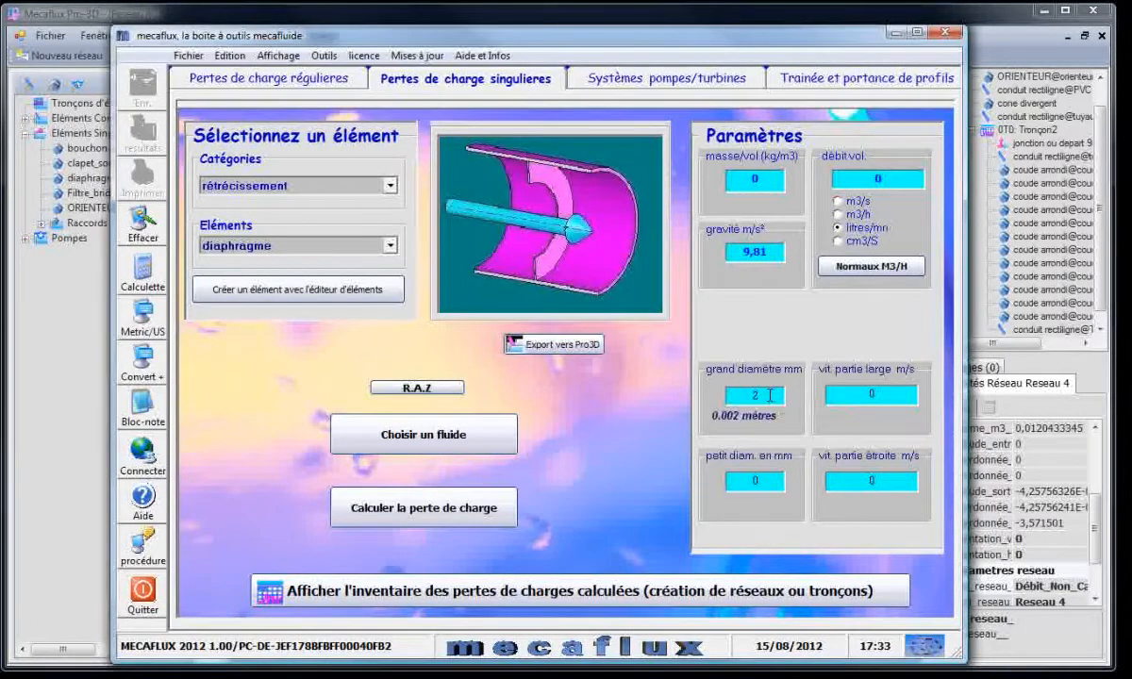
type("00")
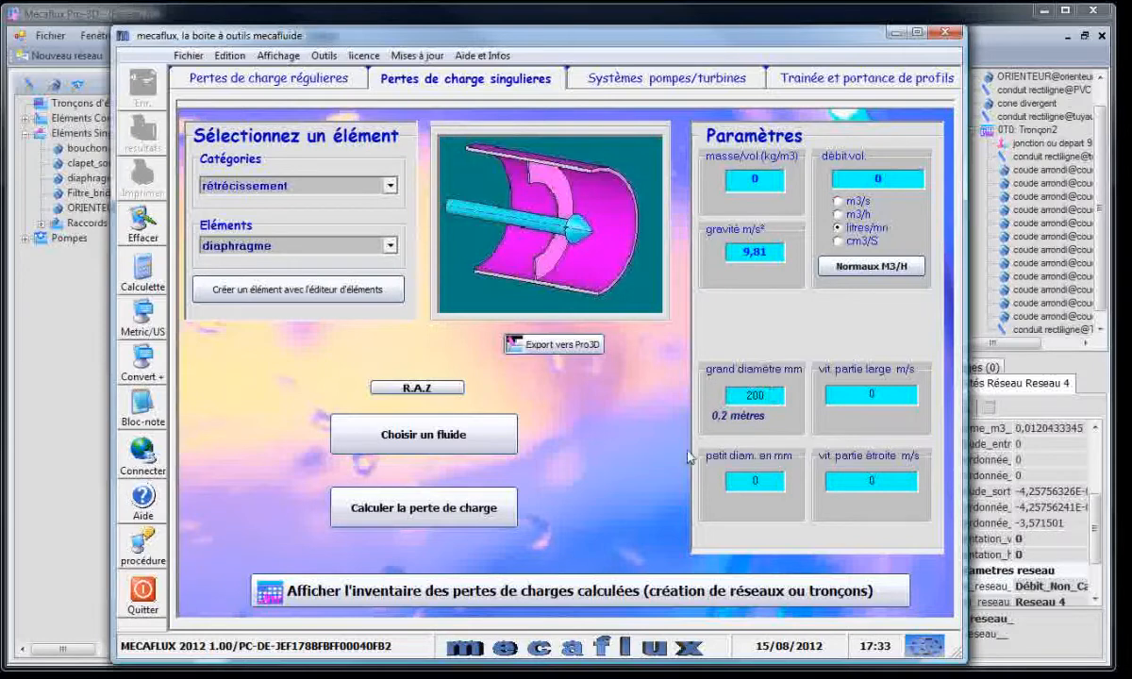
double_click(744, 485)
type("20")
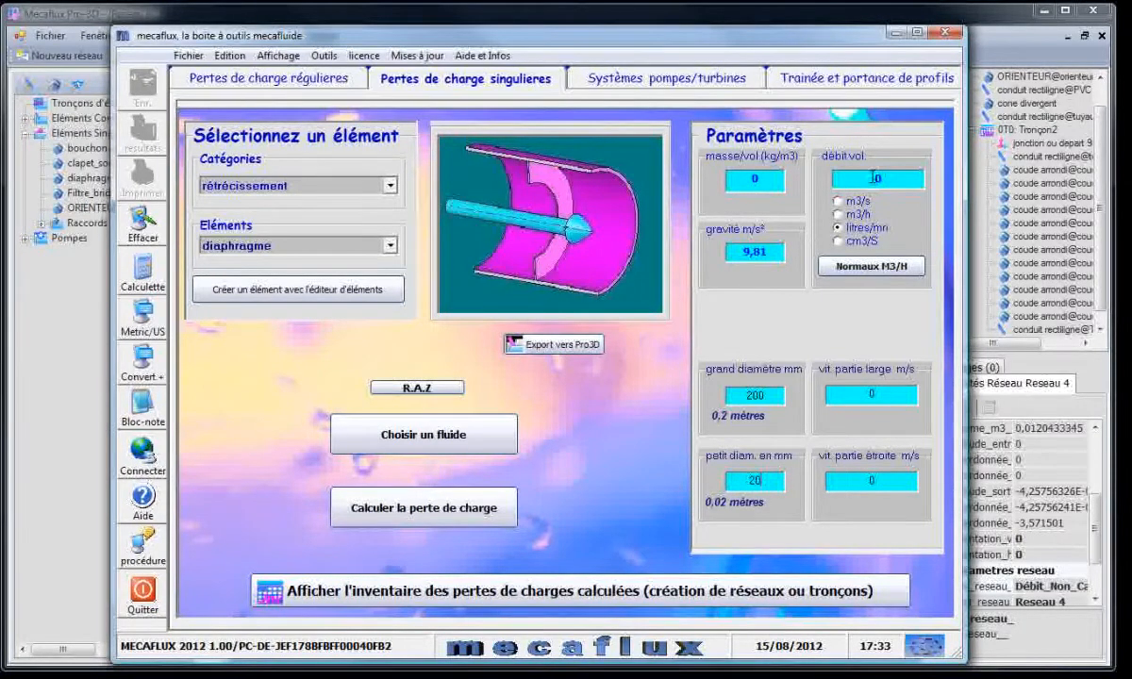
type("1")
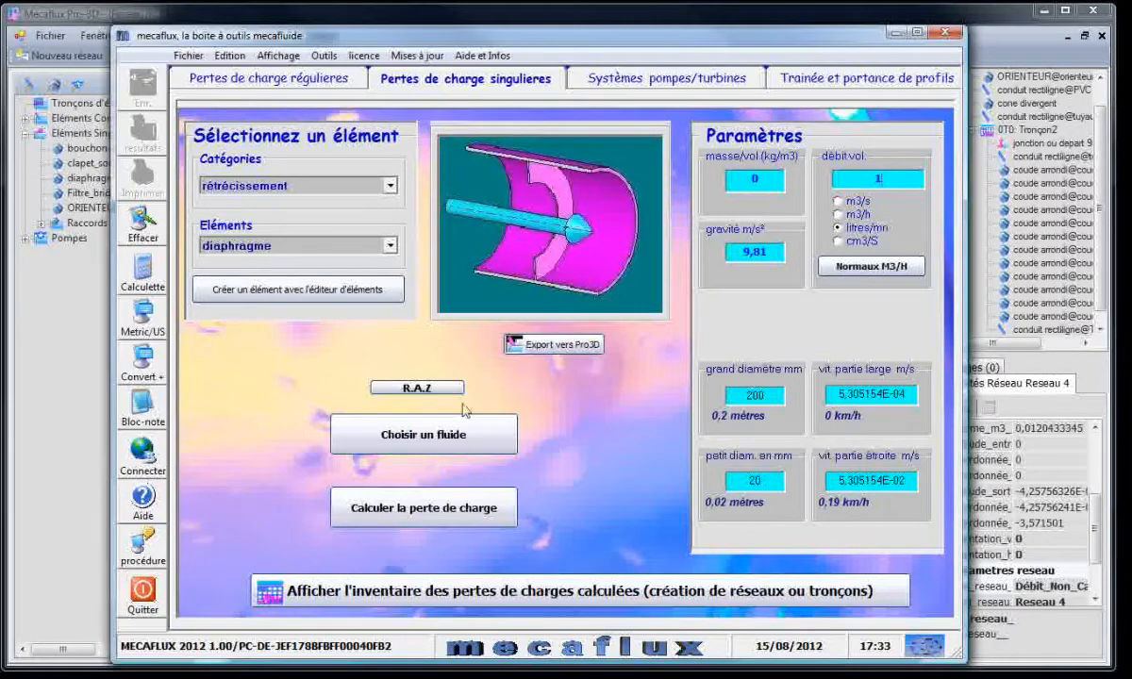
left_click(458, 444)
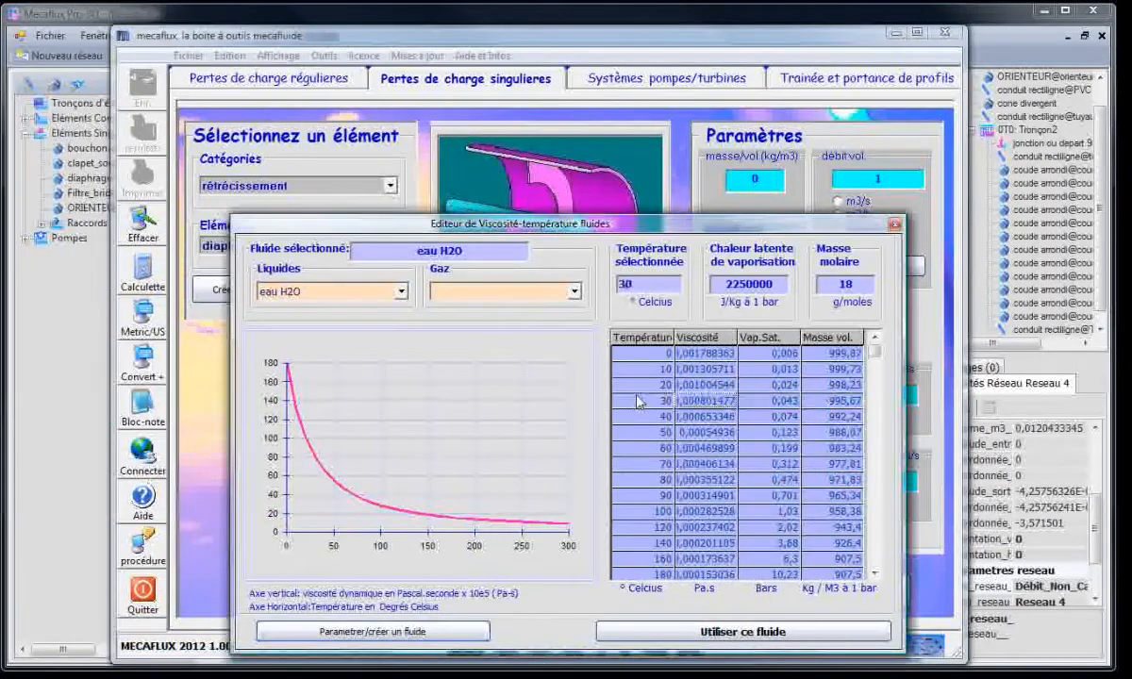
left_click(709, 629)
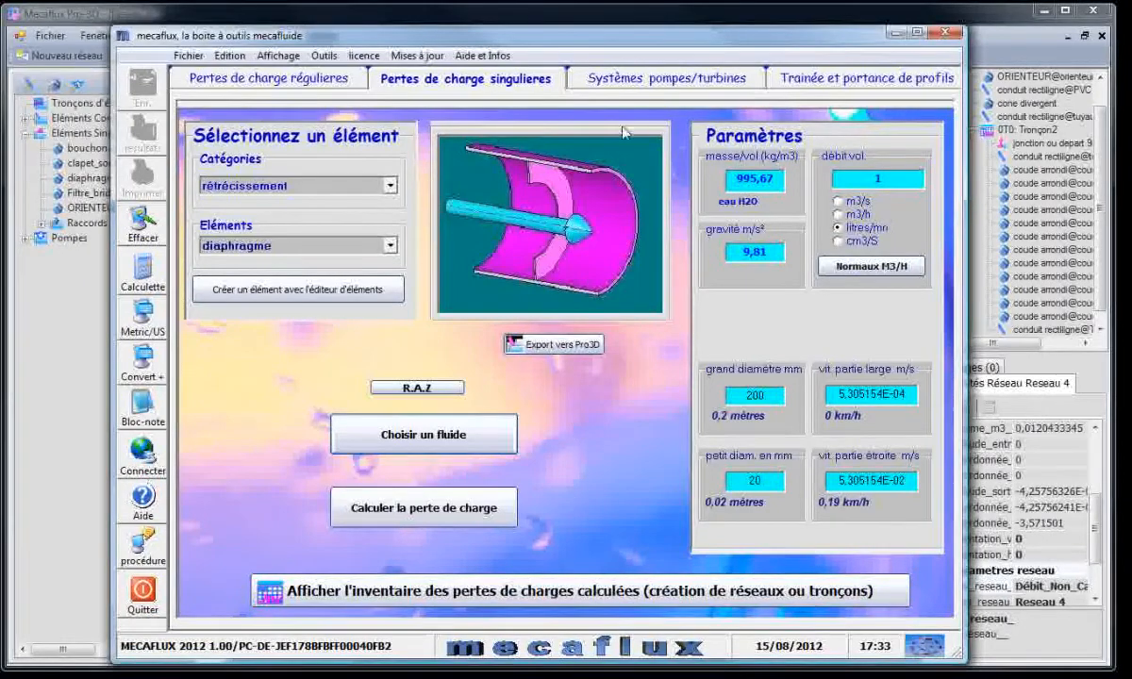
Step: Export the diaphragm to the Pro3D library and return to the network in Mecaflux Pro-3D
left_click(569, 352)
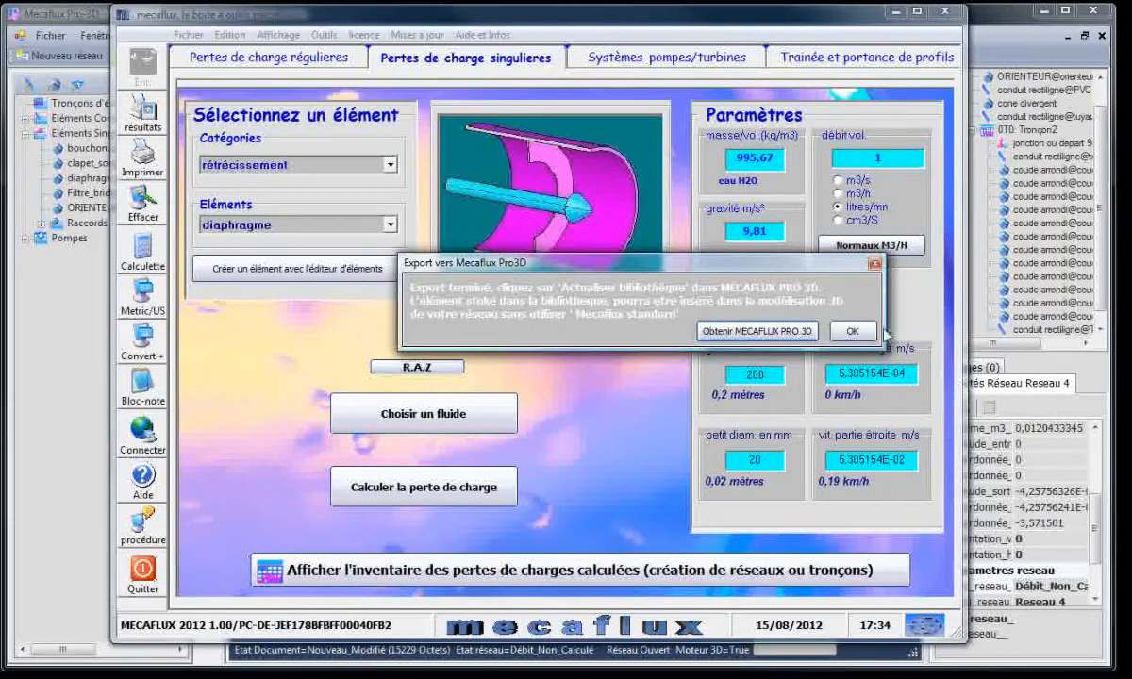
left_click(852, 331)
left_click(892, 12)
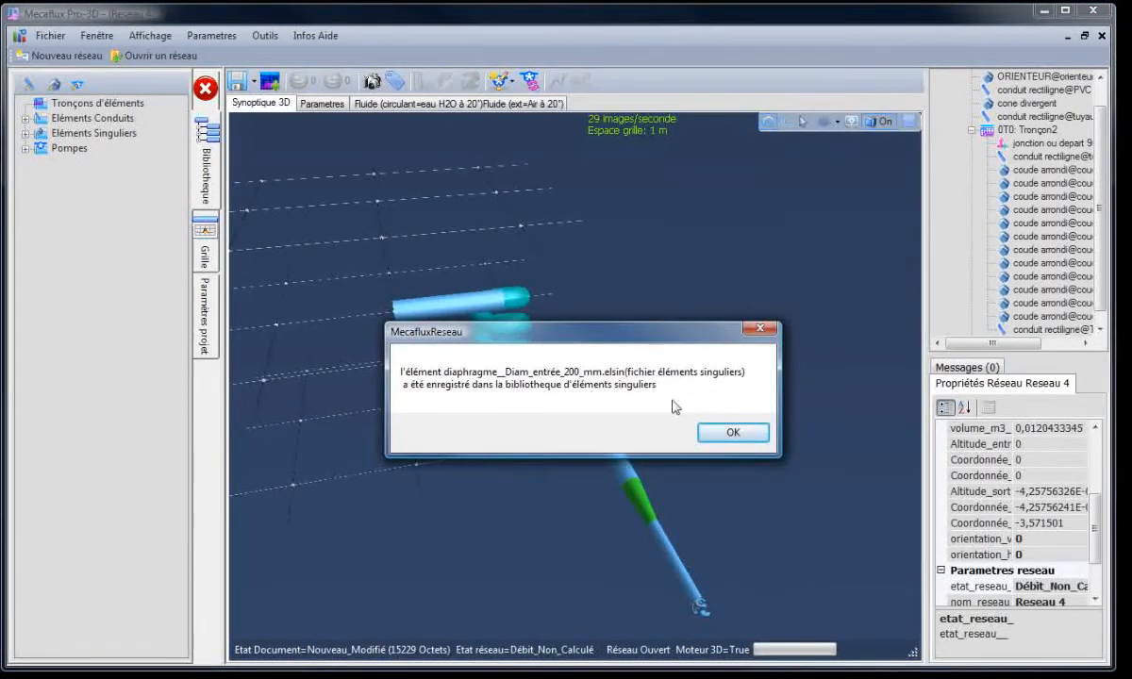
left_click(733, 433)
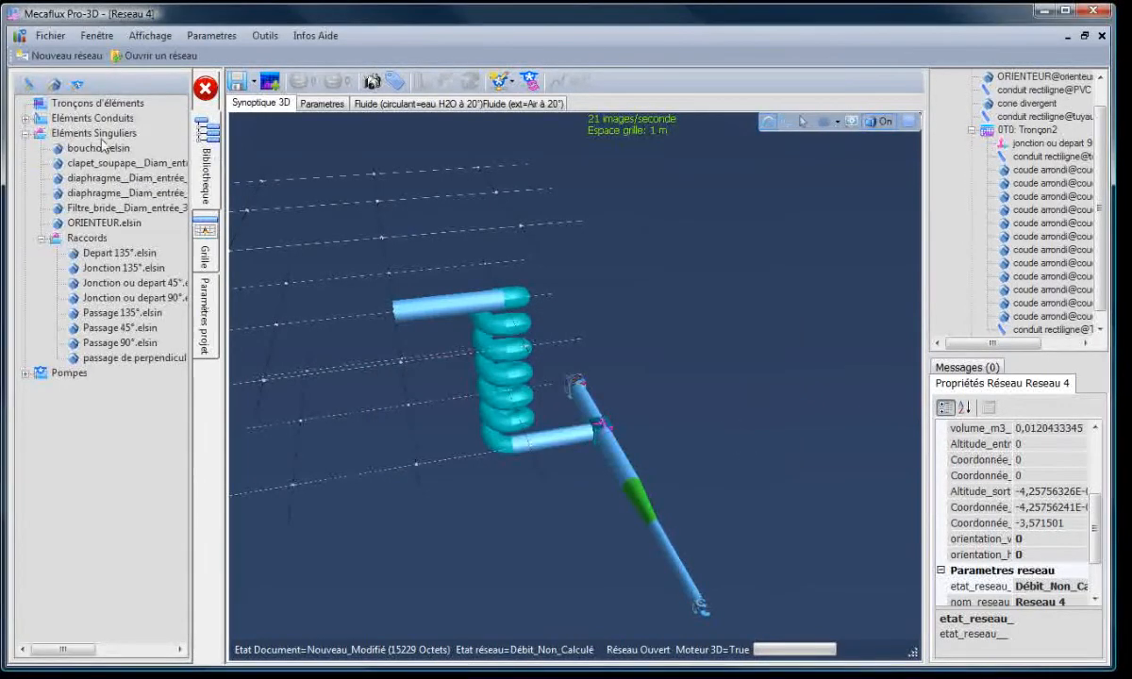
Step: Insert the exported diaphragm from the singular elements library at the free end of Tronçon2's last straight conduit and inspect it
left_click(90, 193)
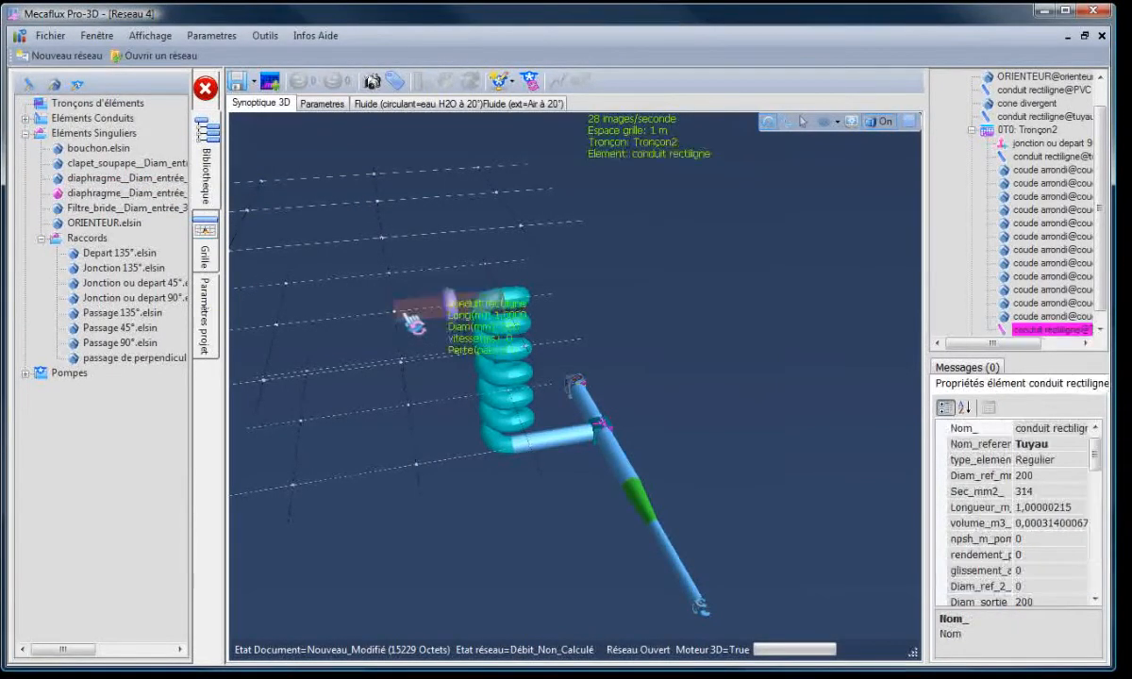
left_click(94, 208)
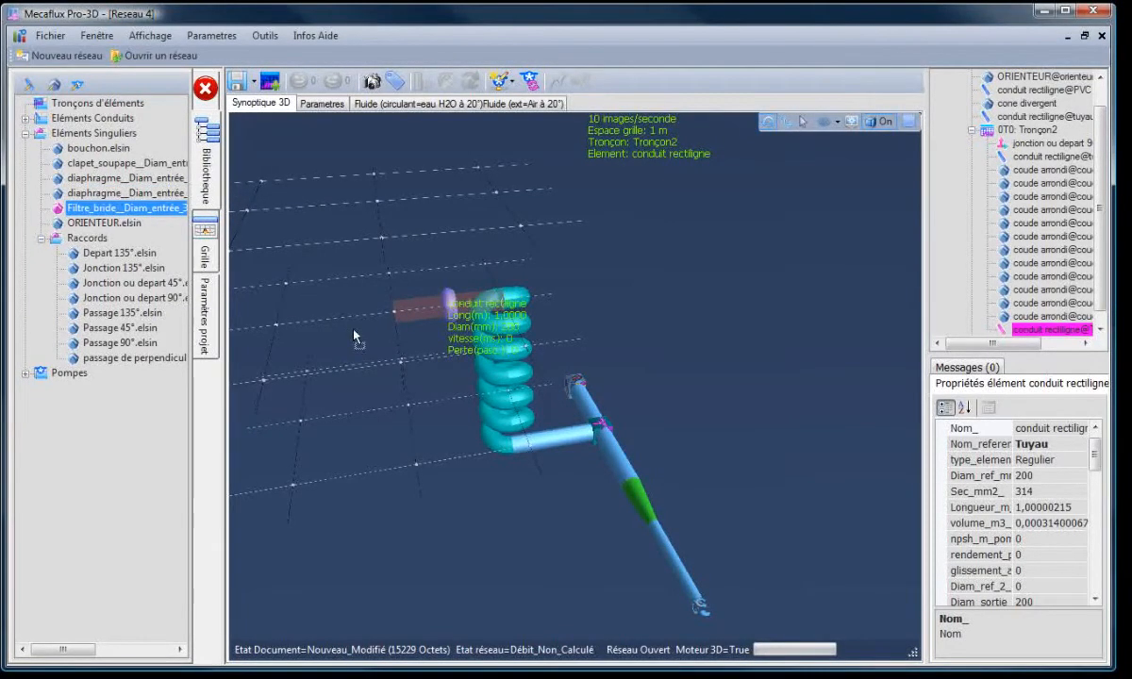
left_click(331, 307)
left_click_drag(354, 333, 389, 318)
scroll(491, 298, "up", 2)
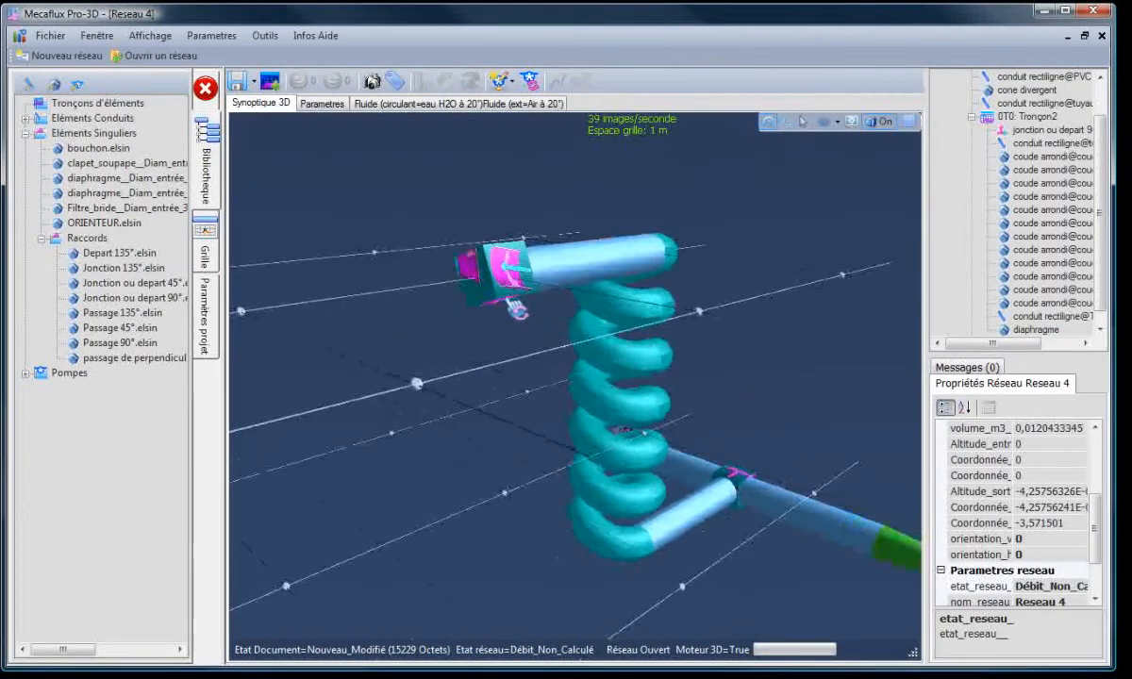
scroll(513, 311, "up", 5)
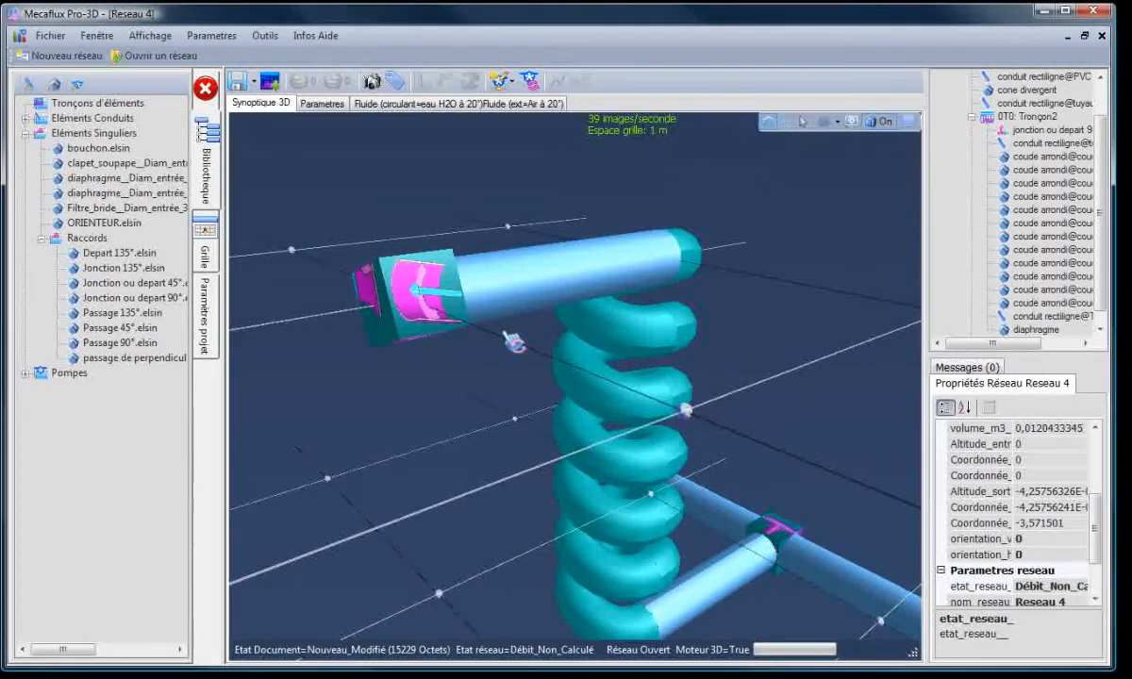
left_click_drag(462, 395, 464, 395)
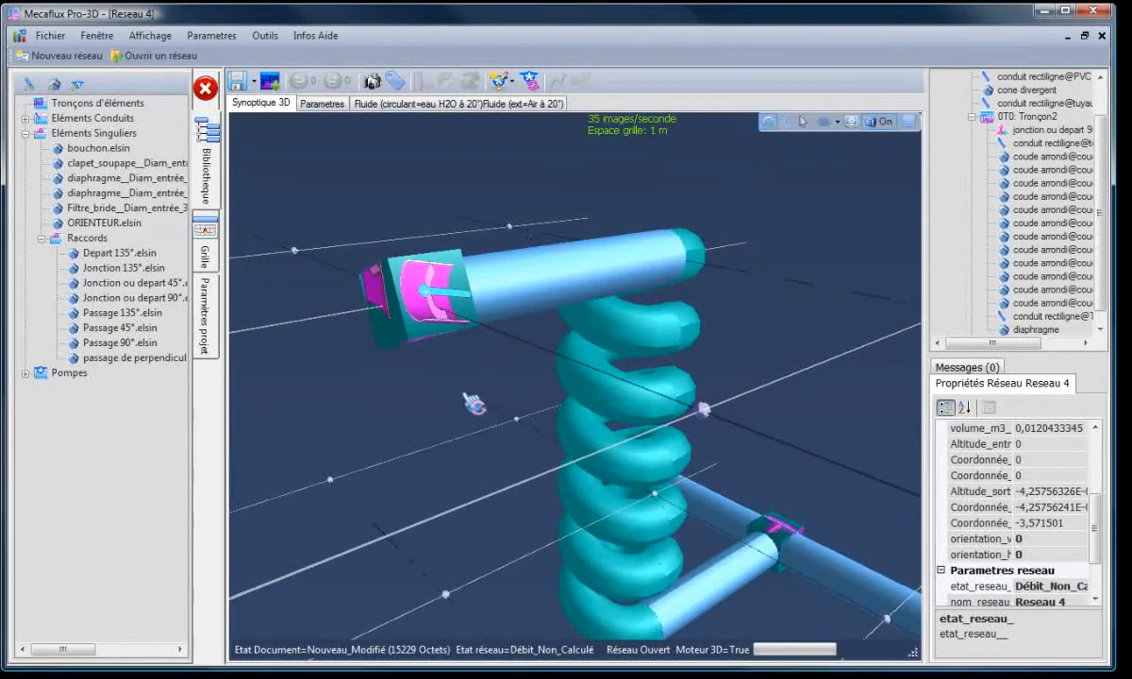
scroll(471, 404, "down", 5)
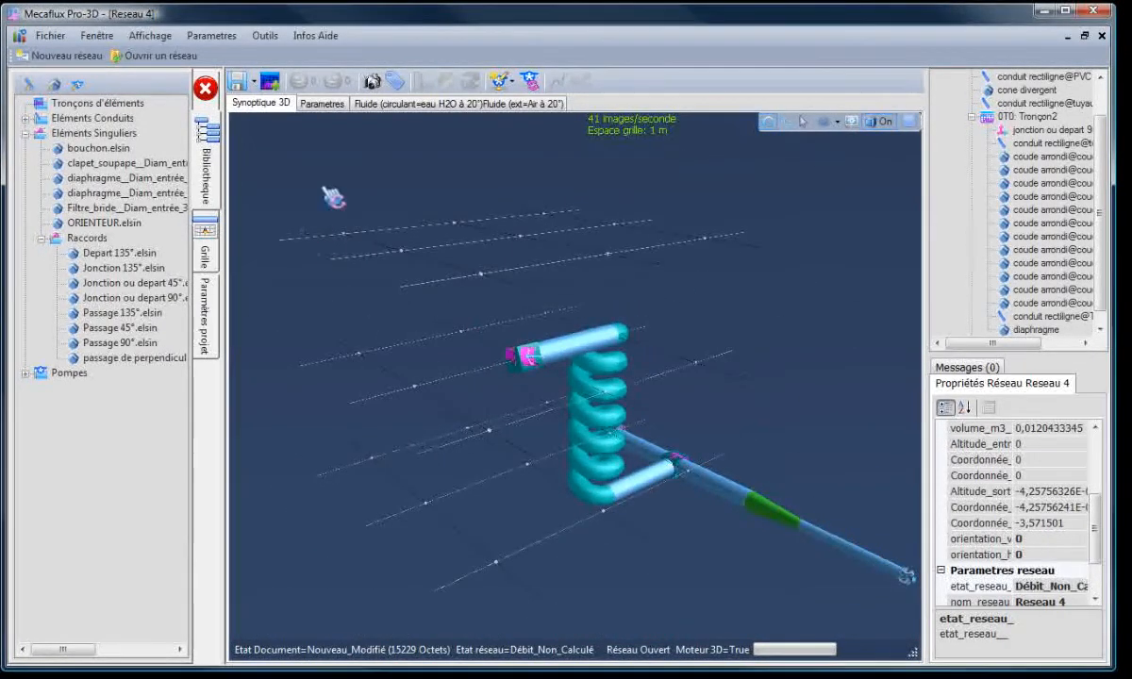
mouse_move(331, 196)
left_mouse_down()
mouse_move(396, 185)
mouse_move(315, 188)
left_mouse_up()
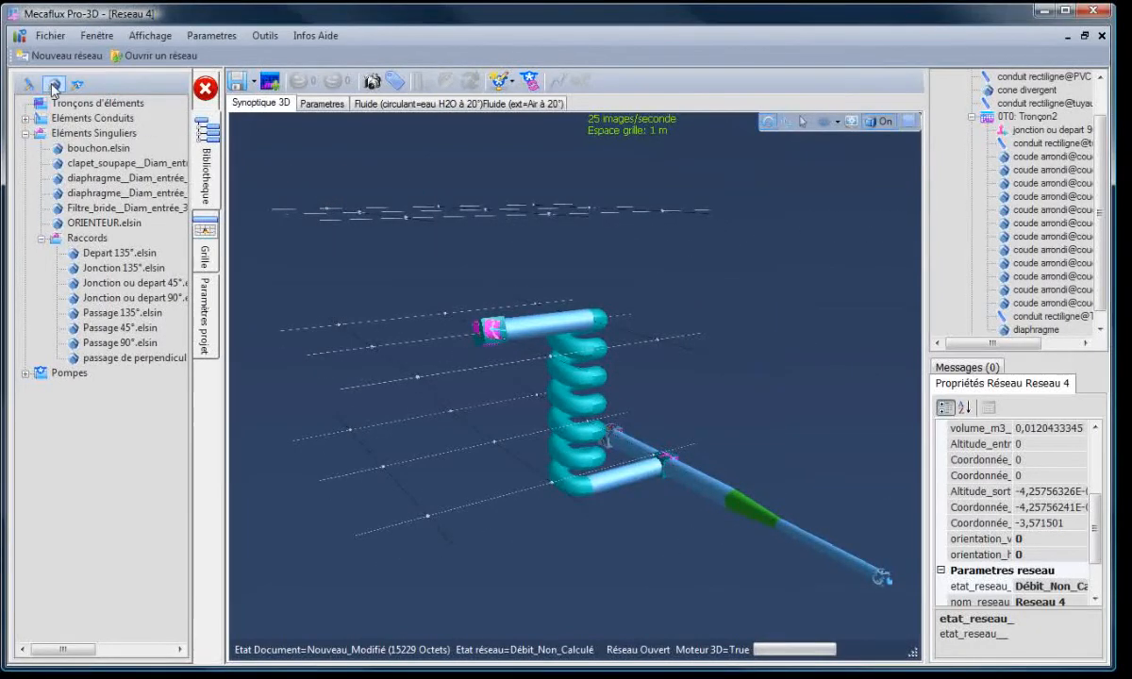
Step: Open the singular elements editor, look over its variable parameter settings, and close it without defining an element
left_click(26, 133)
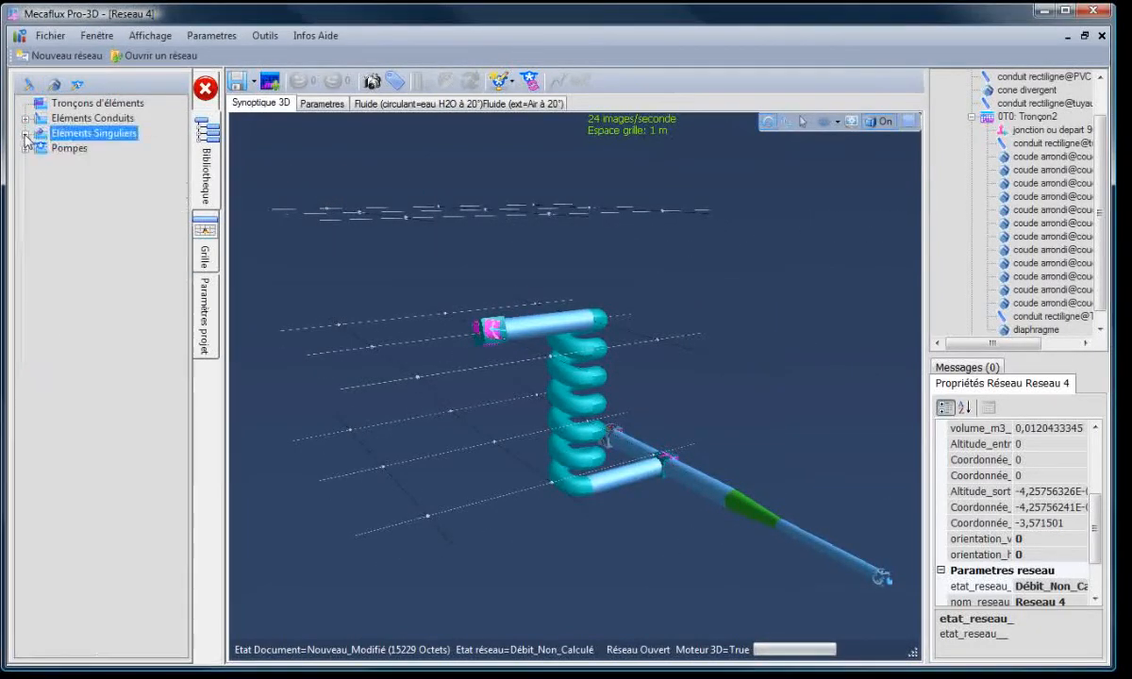
left_click(57, 89)
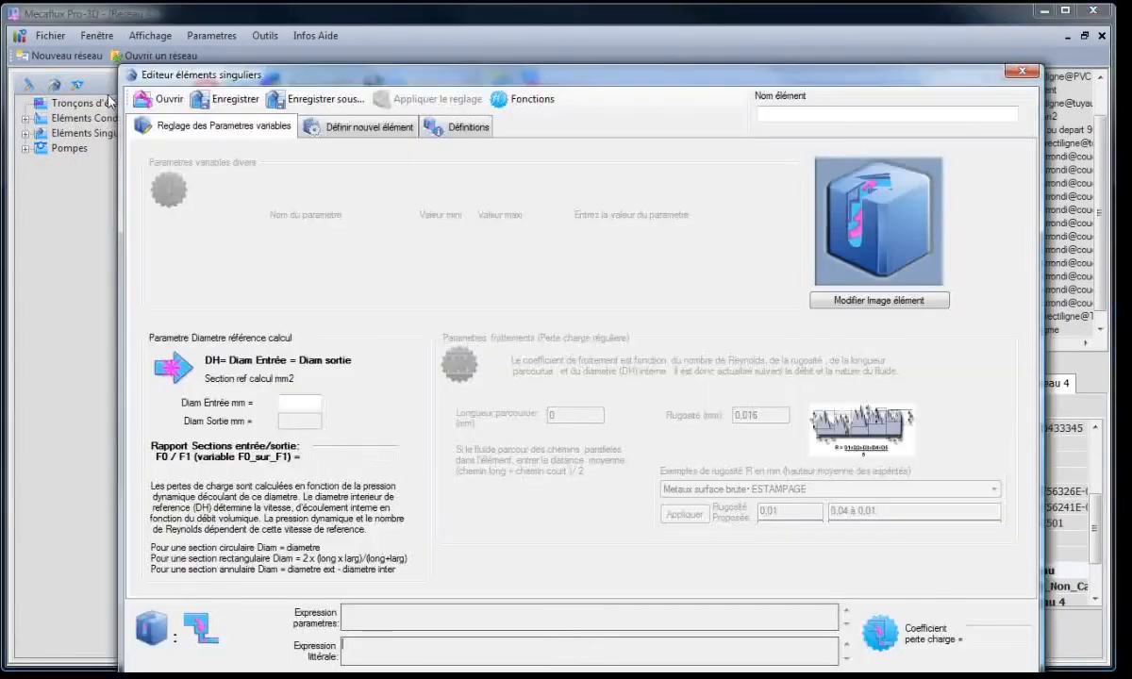
left_click_drag(307, 76, 280, 43)
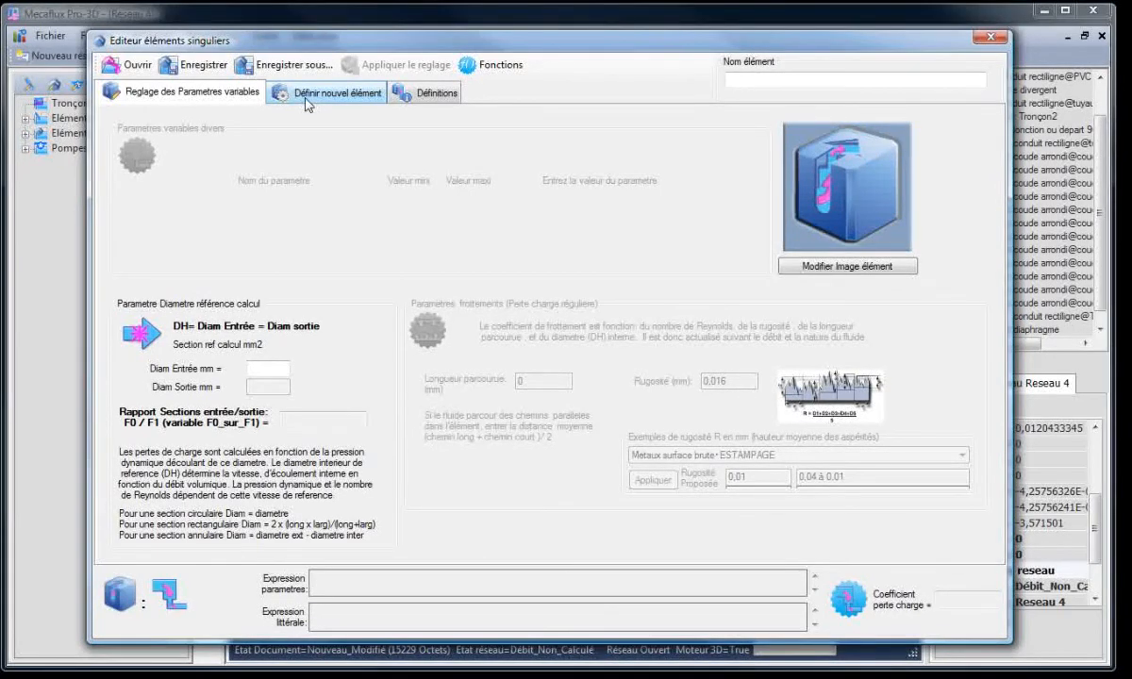
left_click_drag(367, 47, 358, 46)
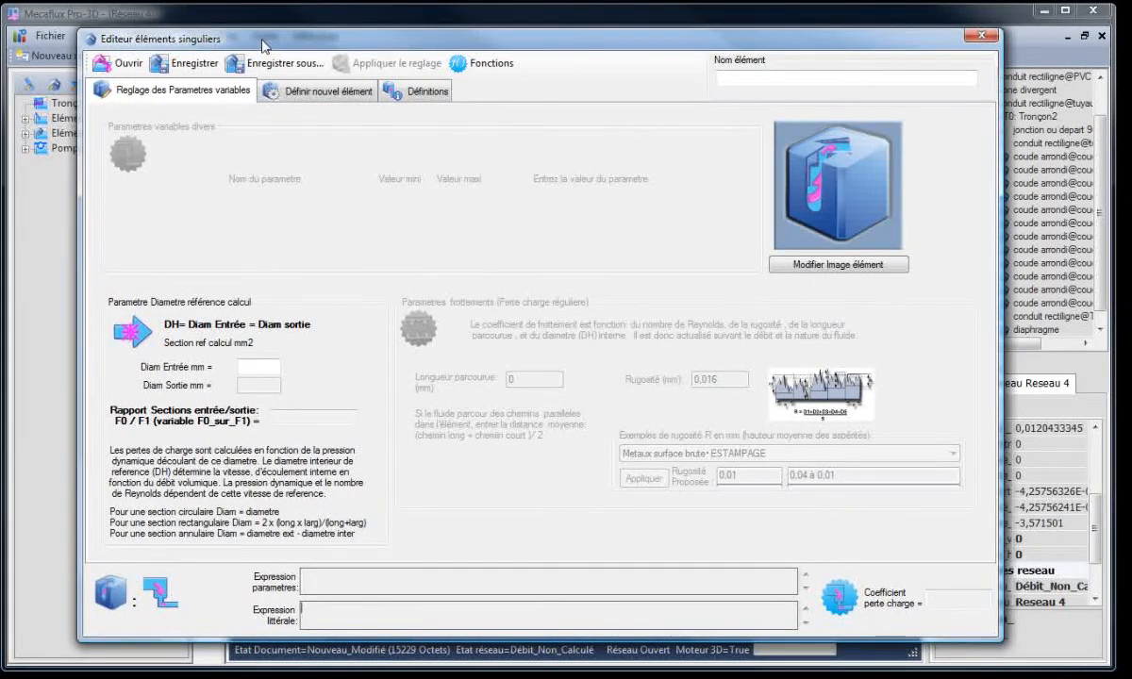
left_click(980, 37)
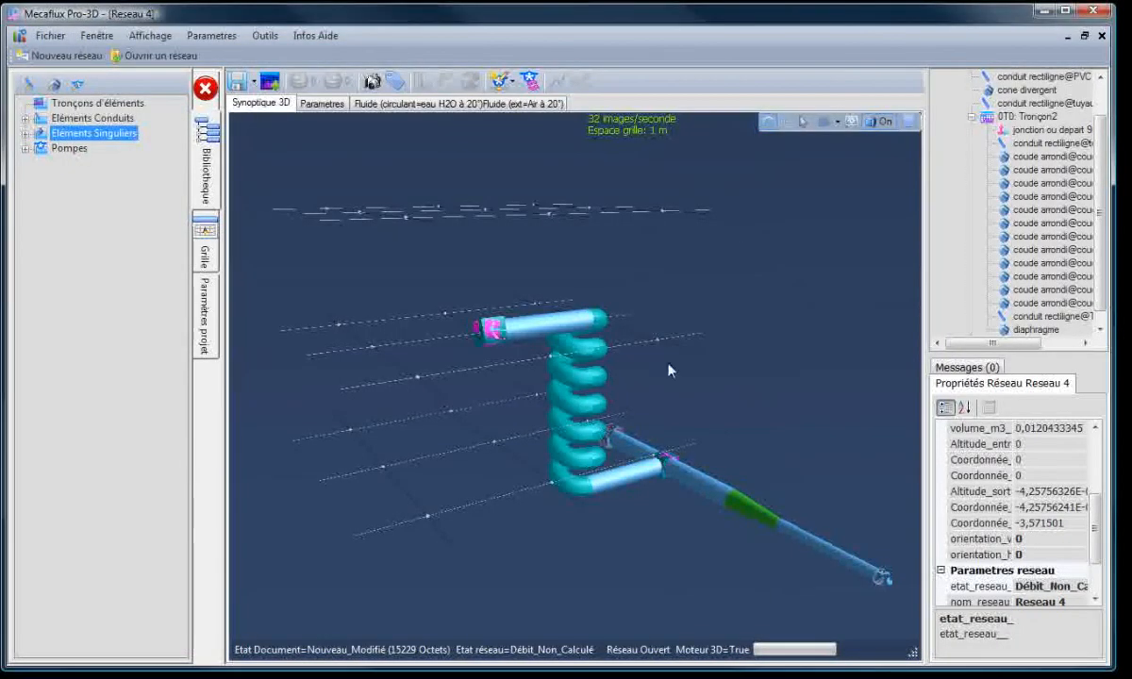
mouse_move(530, 543)
left_mouse_down()
mouse_move(517, 542)
mouse_move(605, 544)
mouse_move(479, 538)
mouse_move(510, 542)
left_mouse_up()
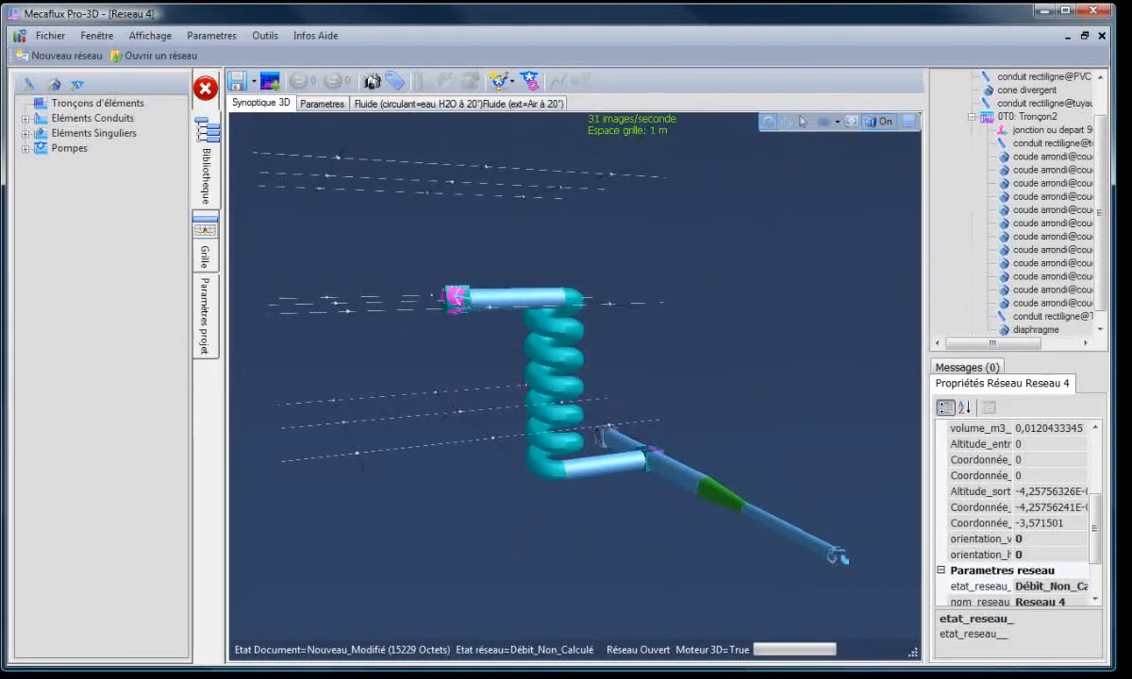